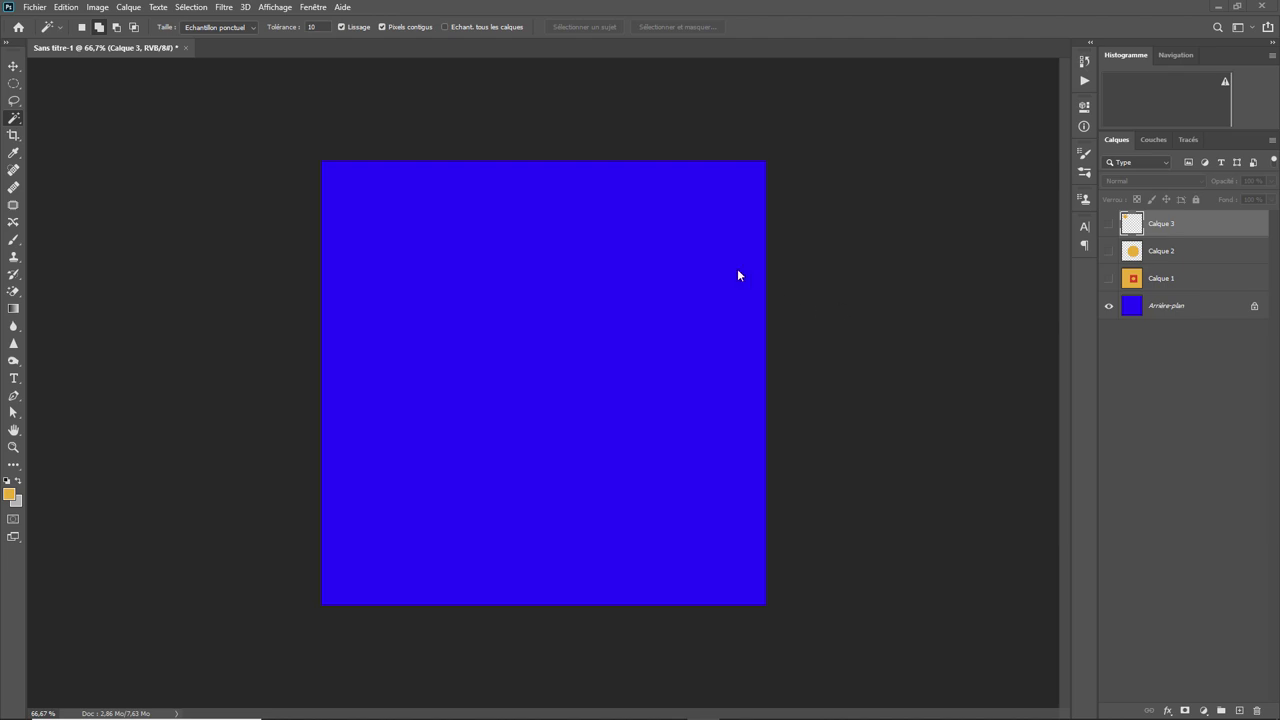
- Toggle Calque 1, 2 and 3 visibility to inspect each, leaving only Calque 1 shown
{"action": "left_click", "coordinate": [1113, 278]}
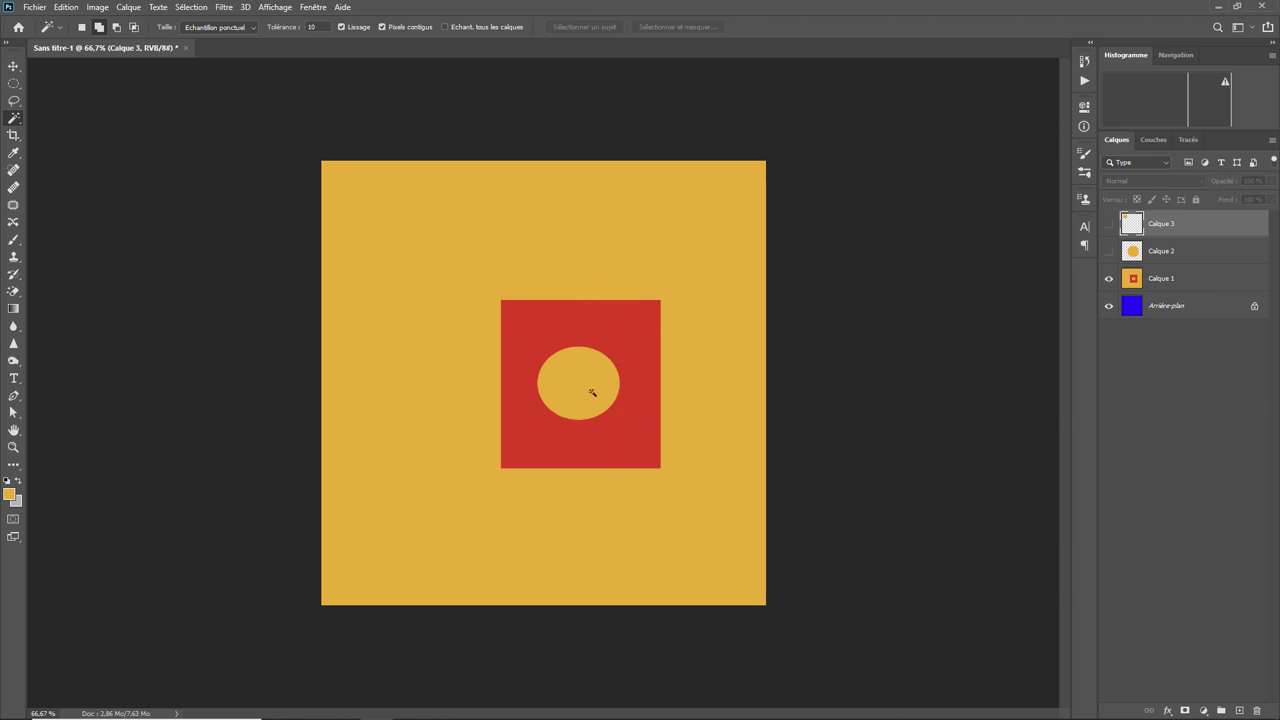
{"action": "left_click", "coordinate": [1109, 279]}
{"action": "left_click", "coordinate": [1108, 251]}
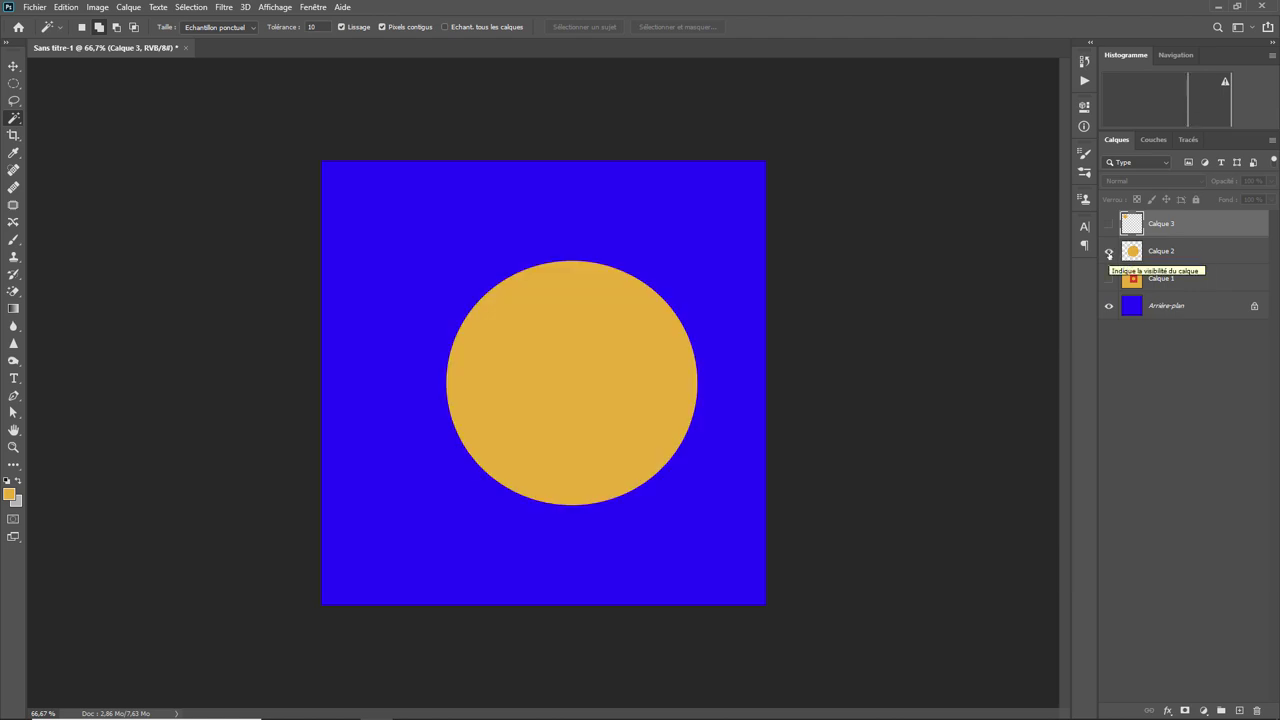
{"action": "left_click", "coordinate": [1108, 251]}
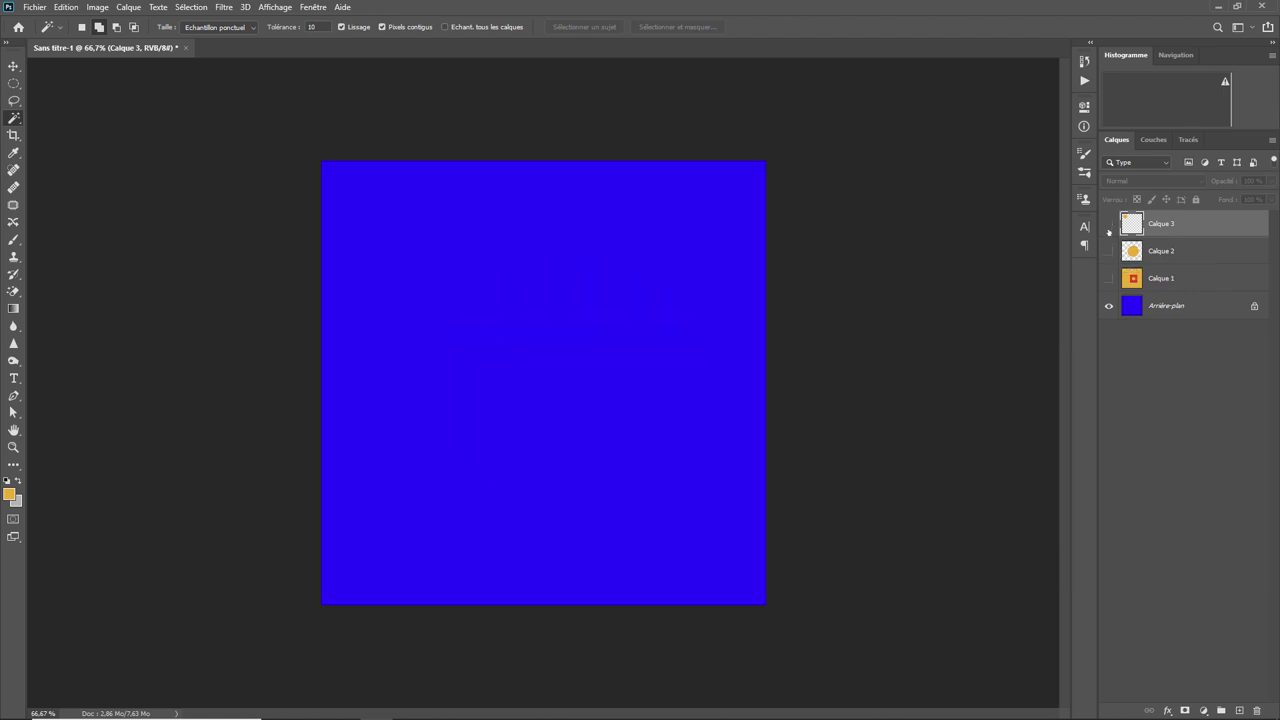
{"action": "left_click", "coordinate": [1108, 224]}
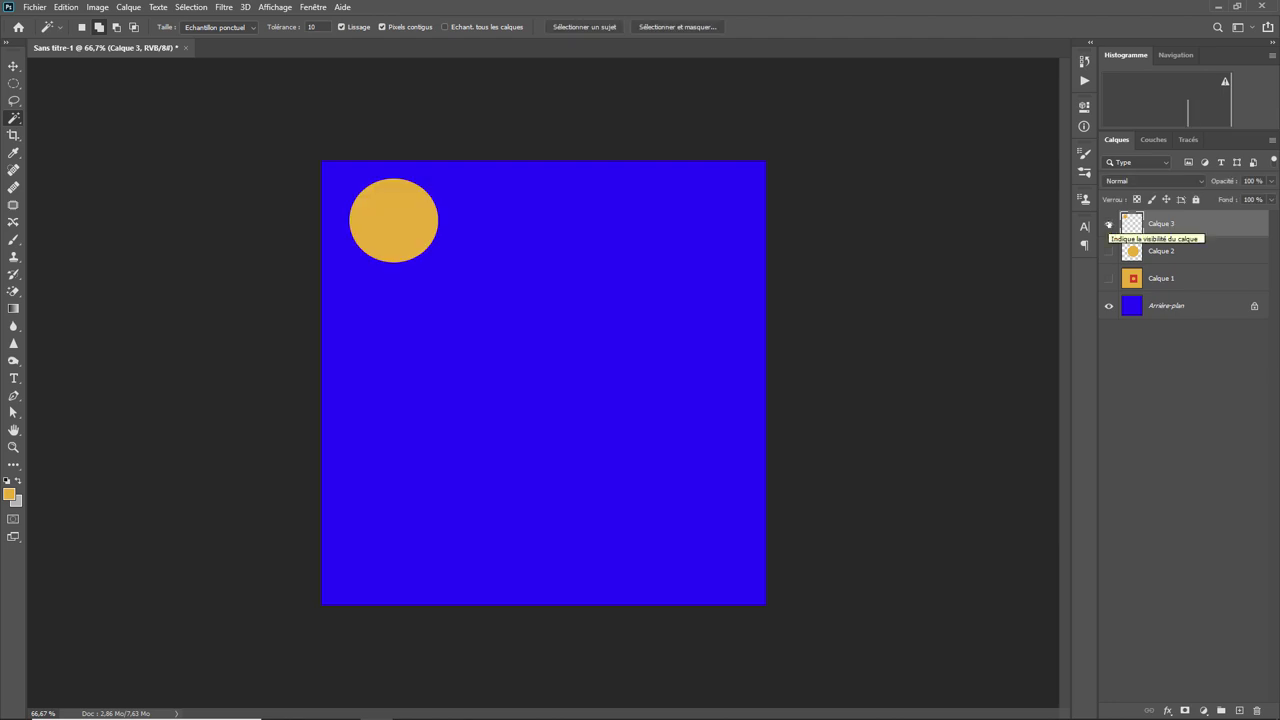
{"action": "left_click", "coordinate": [1108, 224]}
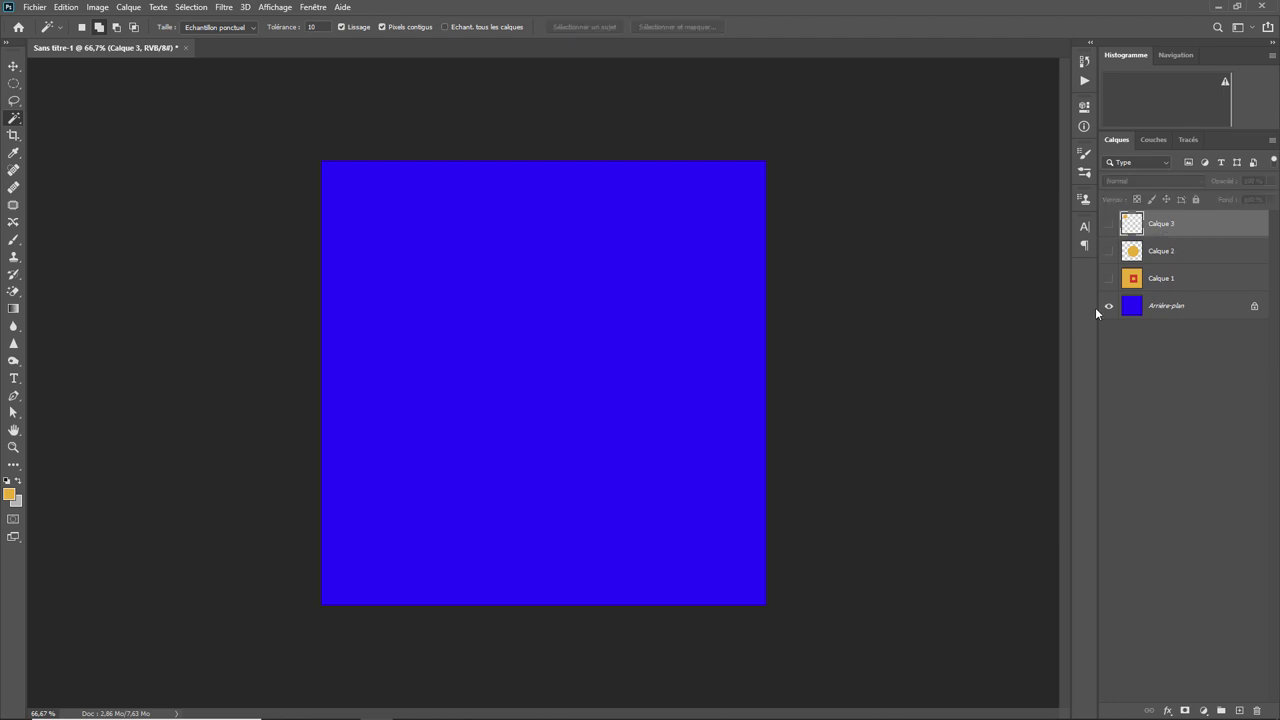
{"action": "left_click", "coordinate": [1108, 278]}
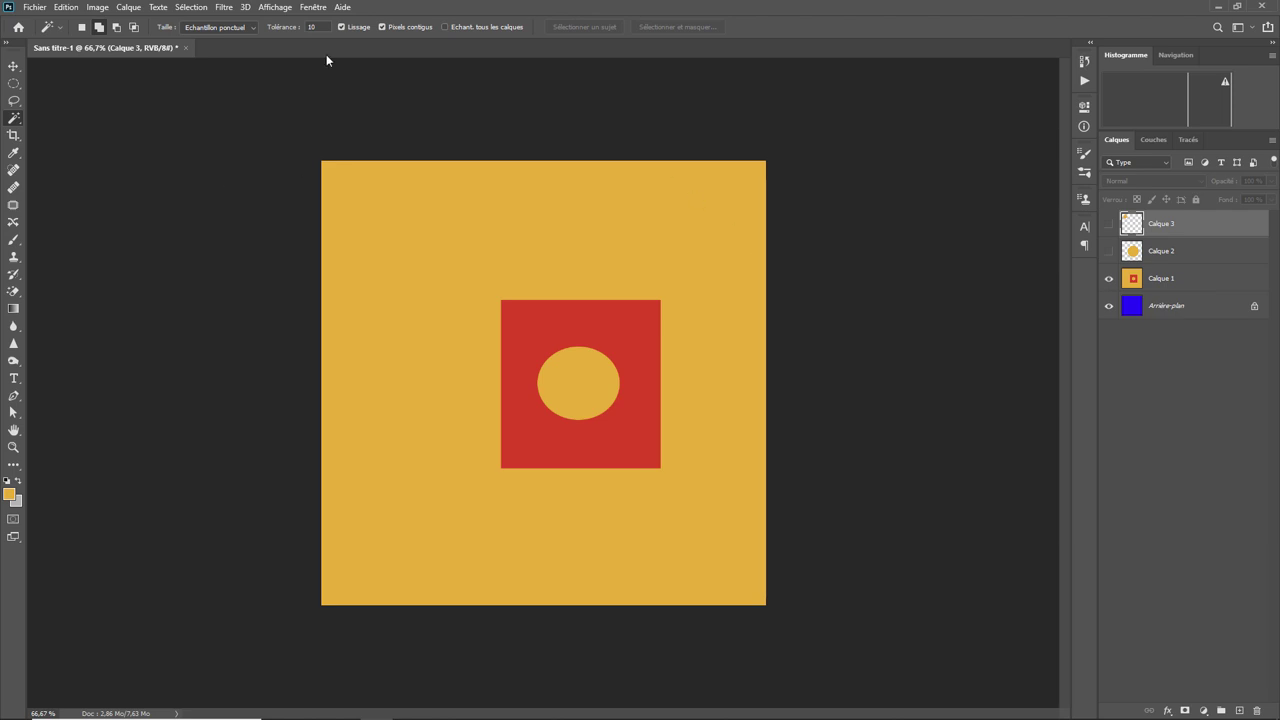
{"action": "left_click", "coordinate": [313, 7]}
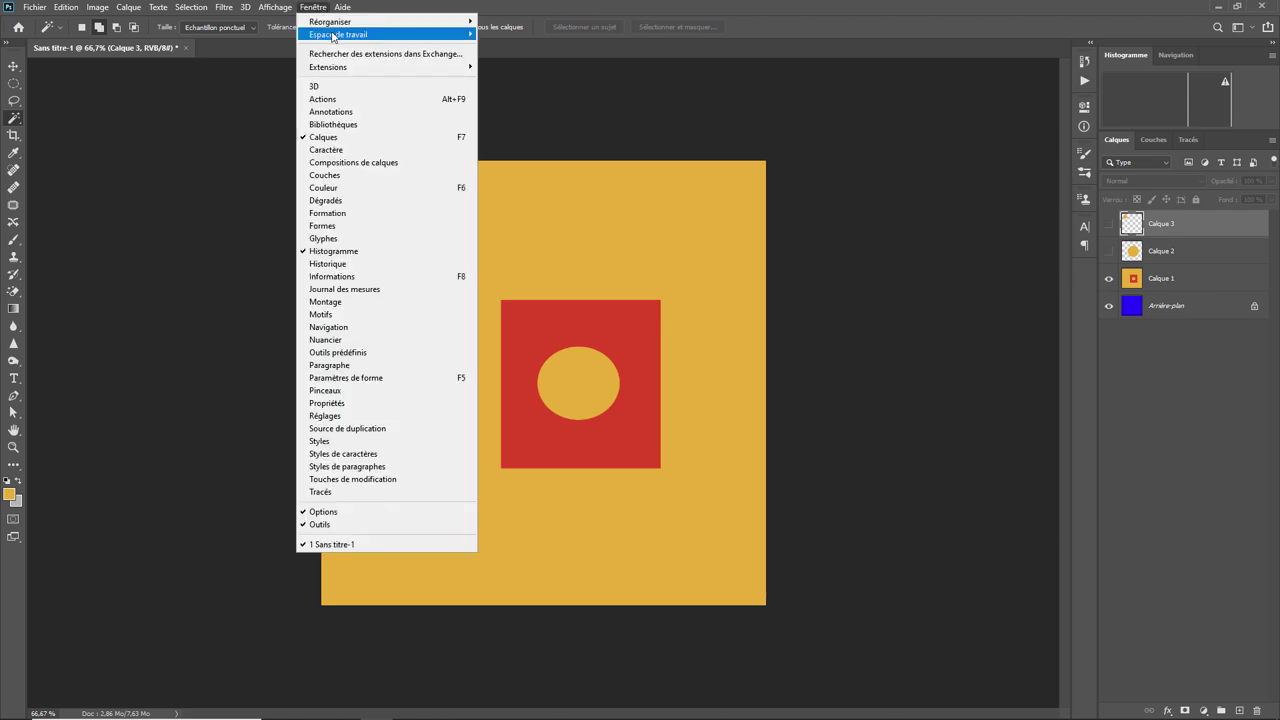
{"action": "mouse_move", "coordinate": [338, 34]}
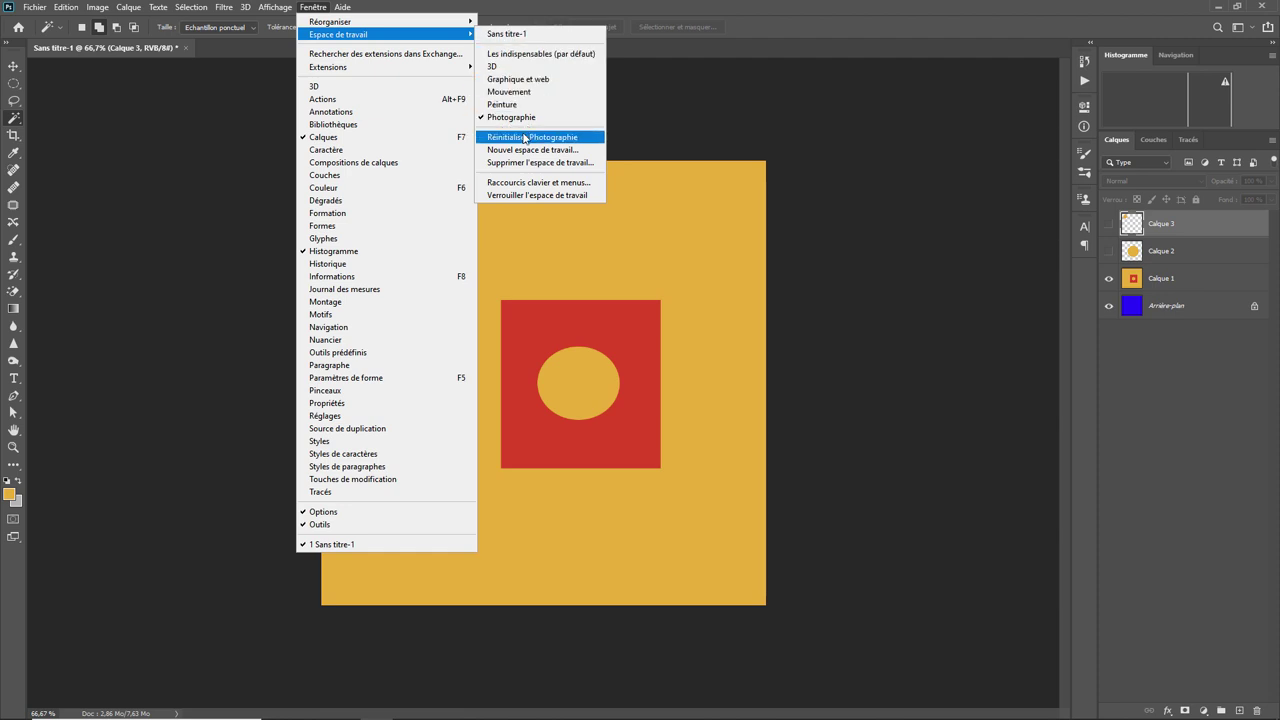
- Reset the workspace to the Photographie layout
{"action": "left_click", "coordinate": [524, 137]}
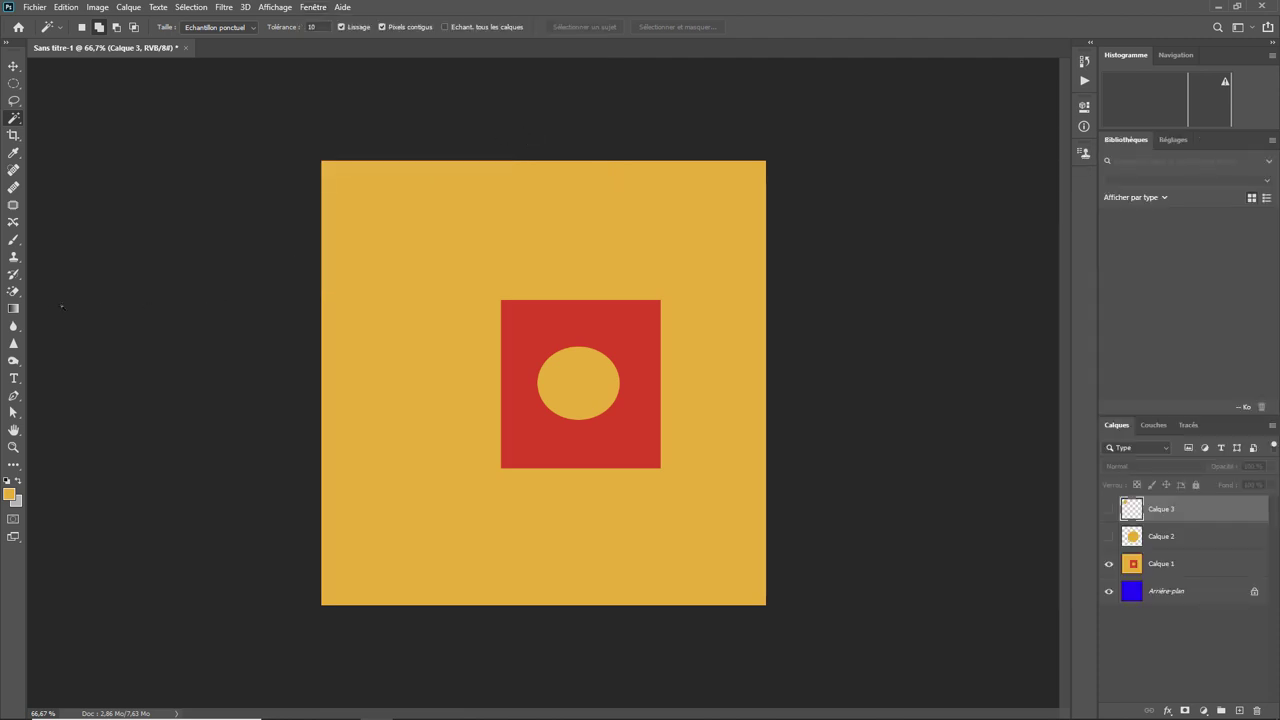
{"action": "left_click", "coordinate": [17, 294]}
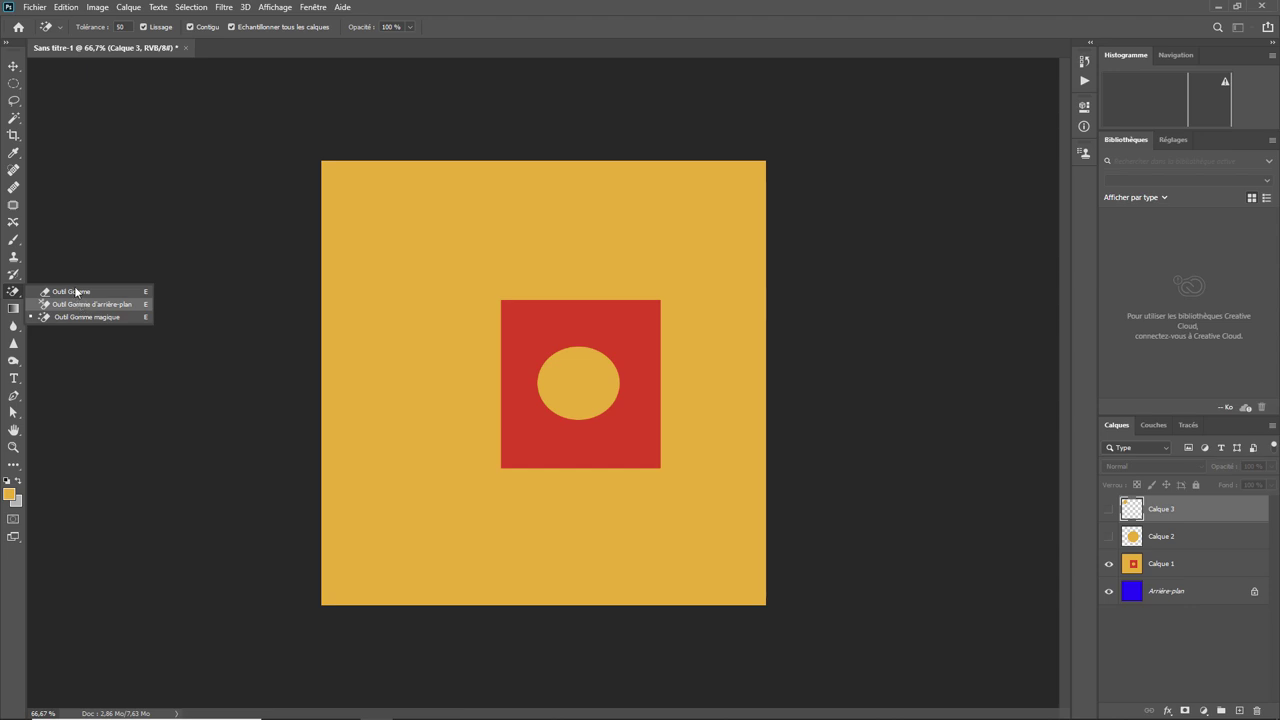
- Switch to the plain Gomme eraser and make Calque 1 the working layer
{"action": "left_click", "coordinate": [74, 291]}
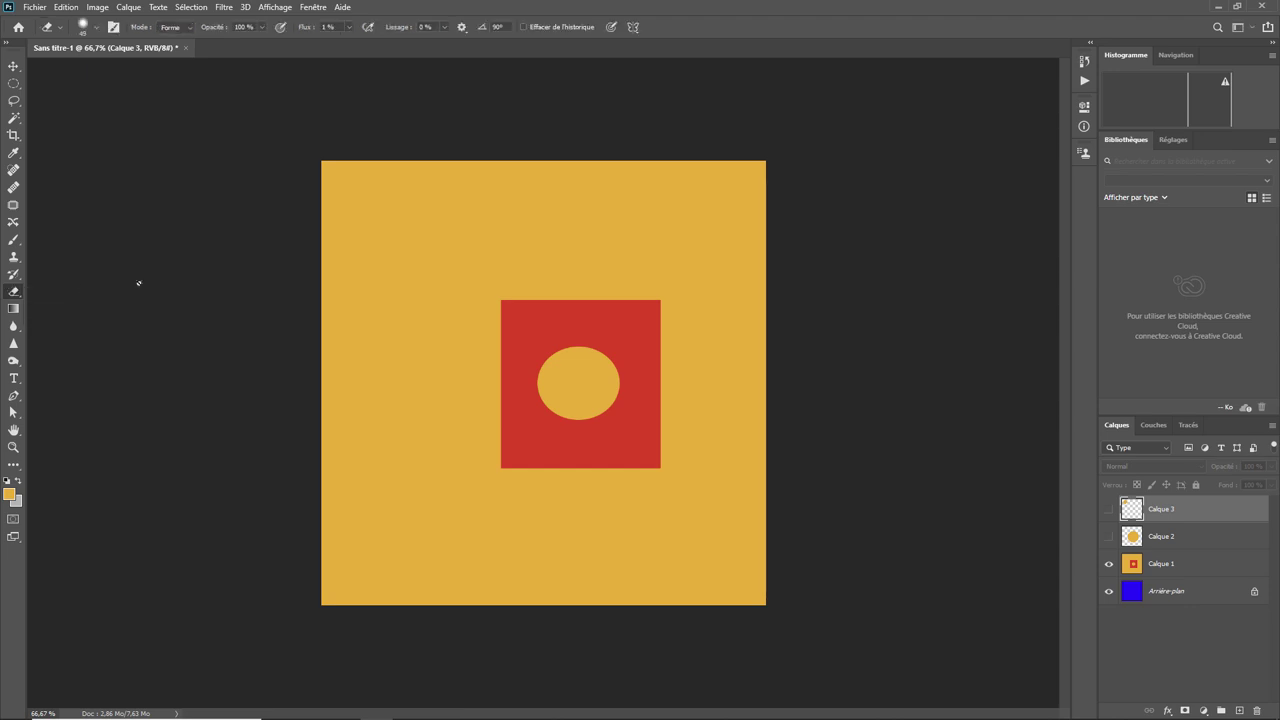
{"action": "left_click", "coordinate": [1172, 563]}
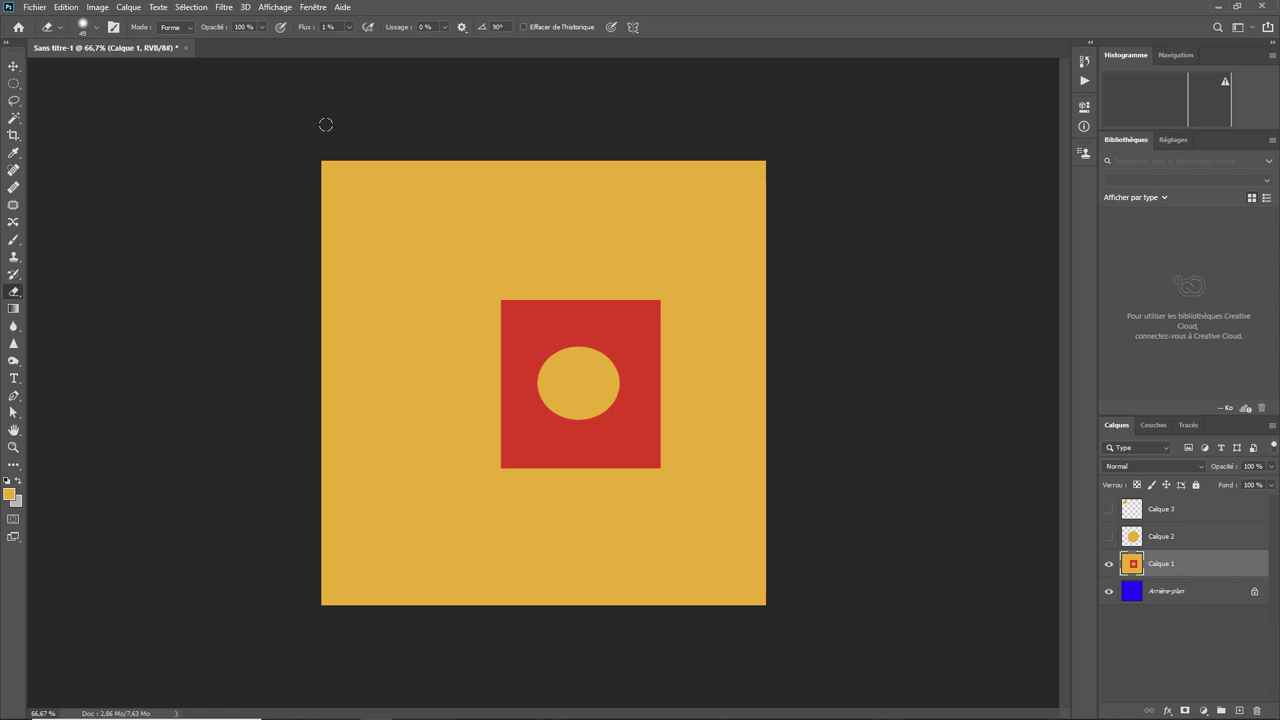
{"action": "left_click", "coordinate": [97, 29]}
{"action": "left_click", "coordinate": [98, 31]}
- Try the Crayon and Carré eraser modes, return to Forme, and set Flux to 45 %
{"action": "left_click", "coordinate": [189, 28]}
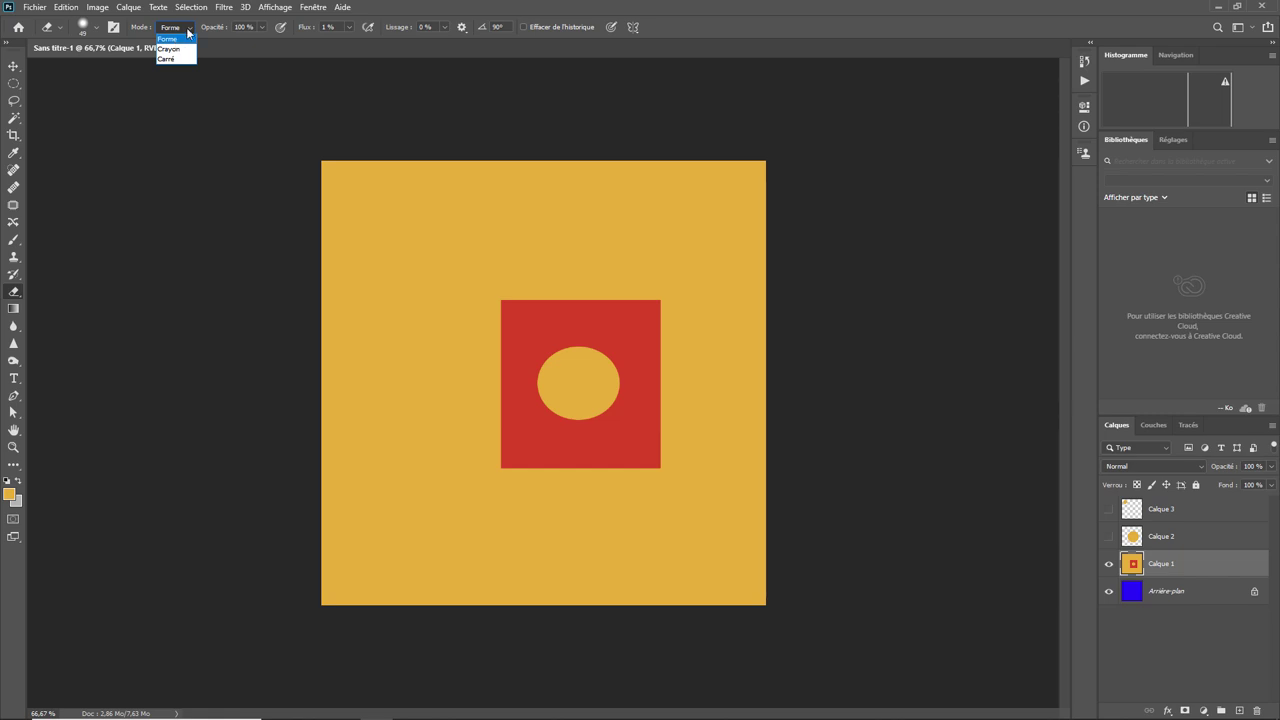
{"action": "left_click", "coordinate": [172, 50]}
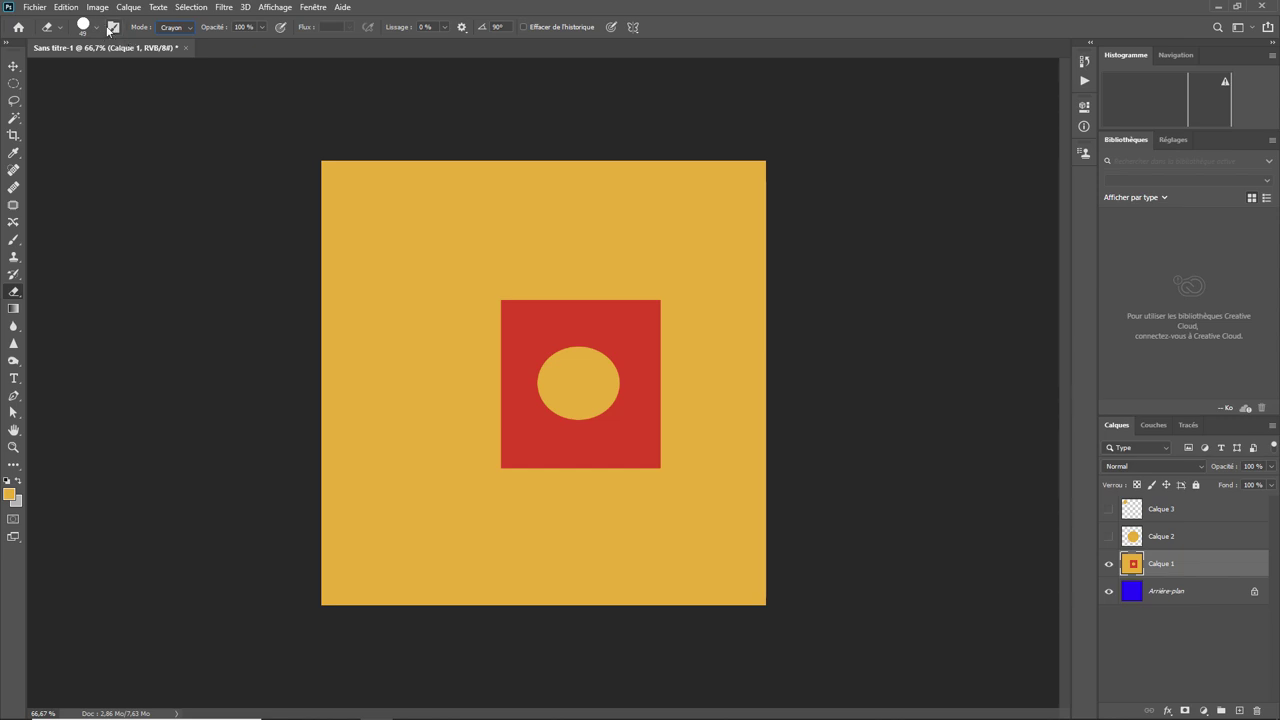
{"action": "left_click", "coordinate": [188, 28]}
{"action": "left_click", "coordinate": [174, 58]}
{"action": "left_click", "coordinate": [190, 29]}
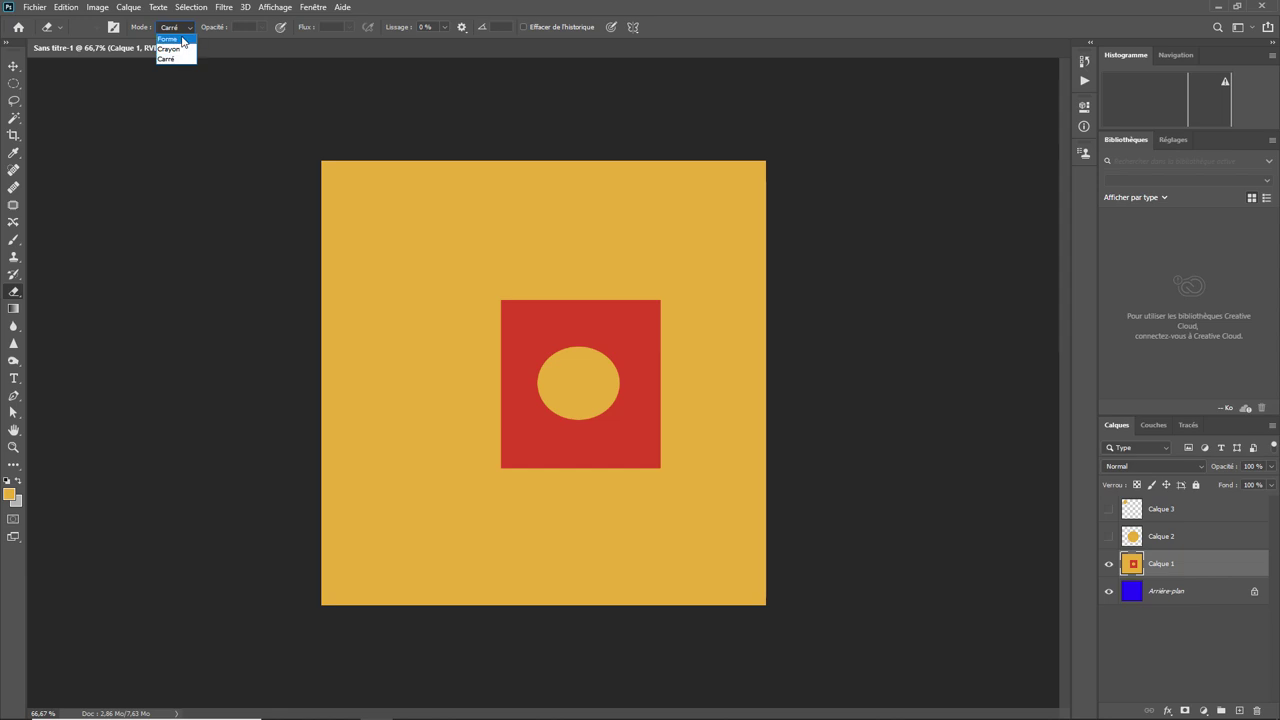
{"action": "left_click", "coordinate": [168, 39]}
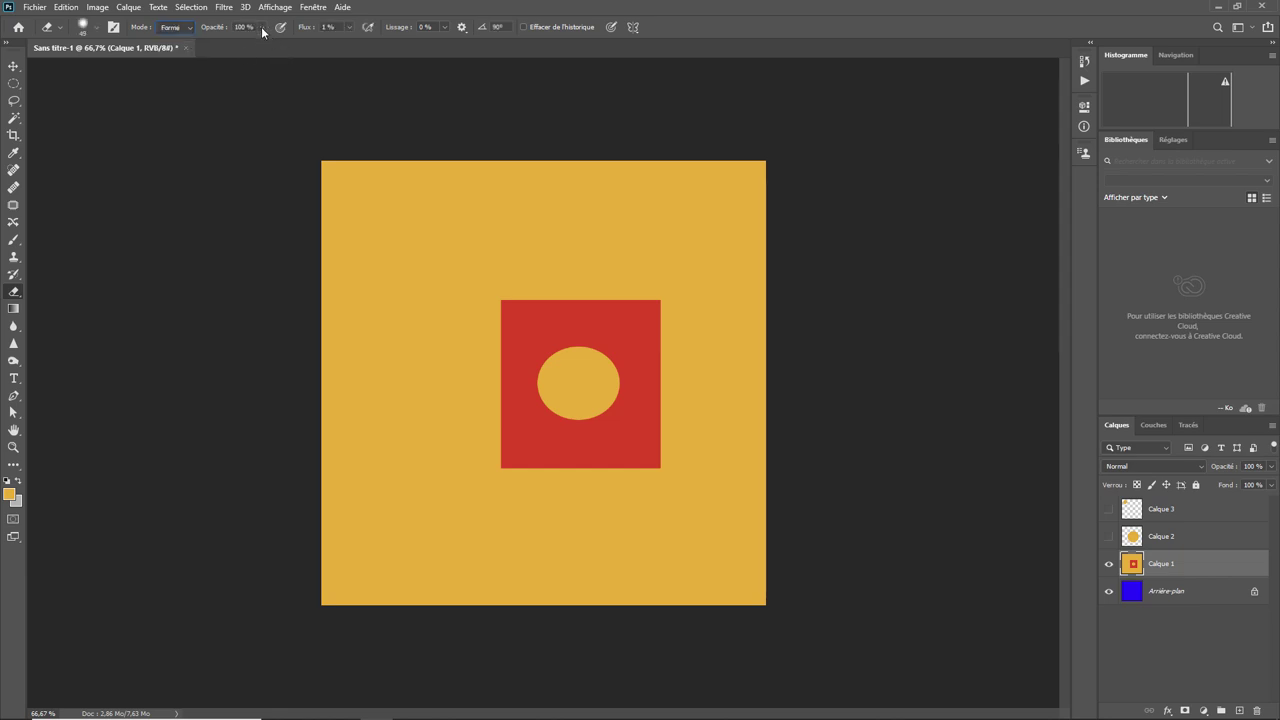
{"action": "left_click", "coordinate": [349, 27]}
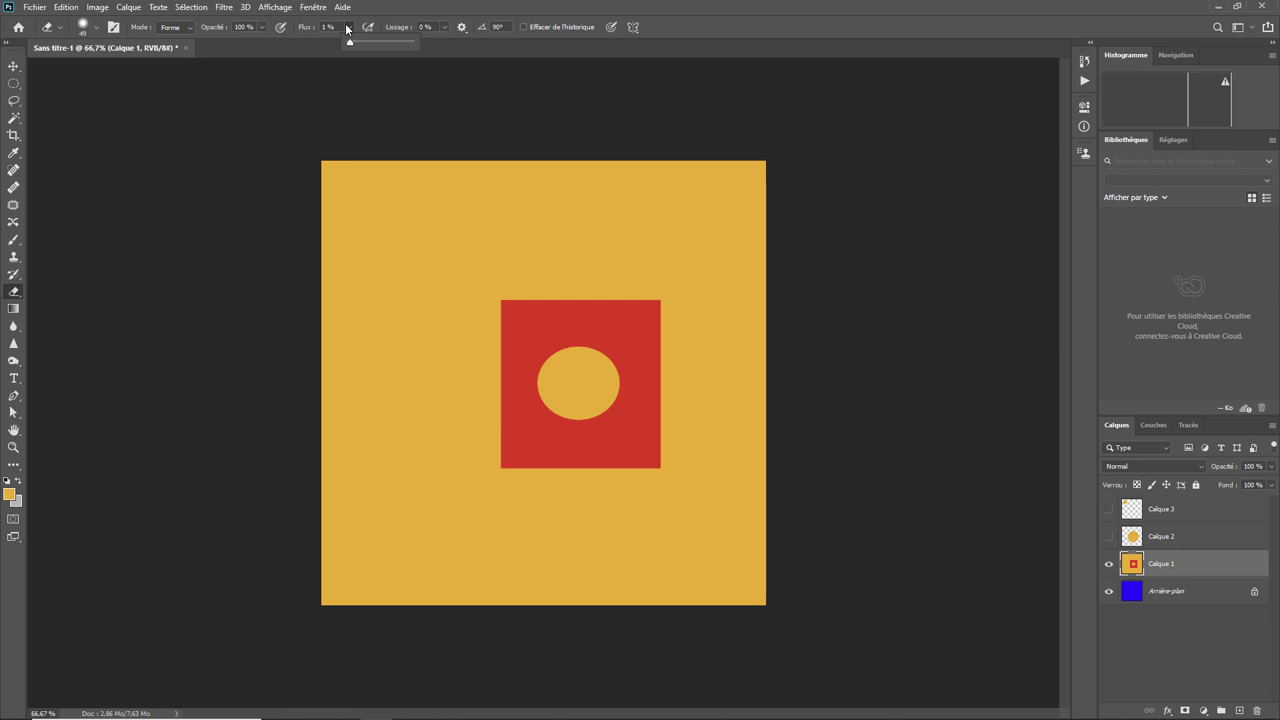
{"action": "mouse_move", "coordinate": [349, 42]}
{"action": "left_mouse_down"}
{"action": "mouse_move", "coordinate": [393, 44]}
{"action": "mouse_move", "coordinate": [347, 43]}
{"action": "mouse_move", "coordinate": [377, 45]}
{"action": "left_mouse_up"}
- Set the brush angle to 0° and check the symmetry and smoothing options
{"action": "left_click", "coordinate": [498, 27]}
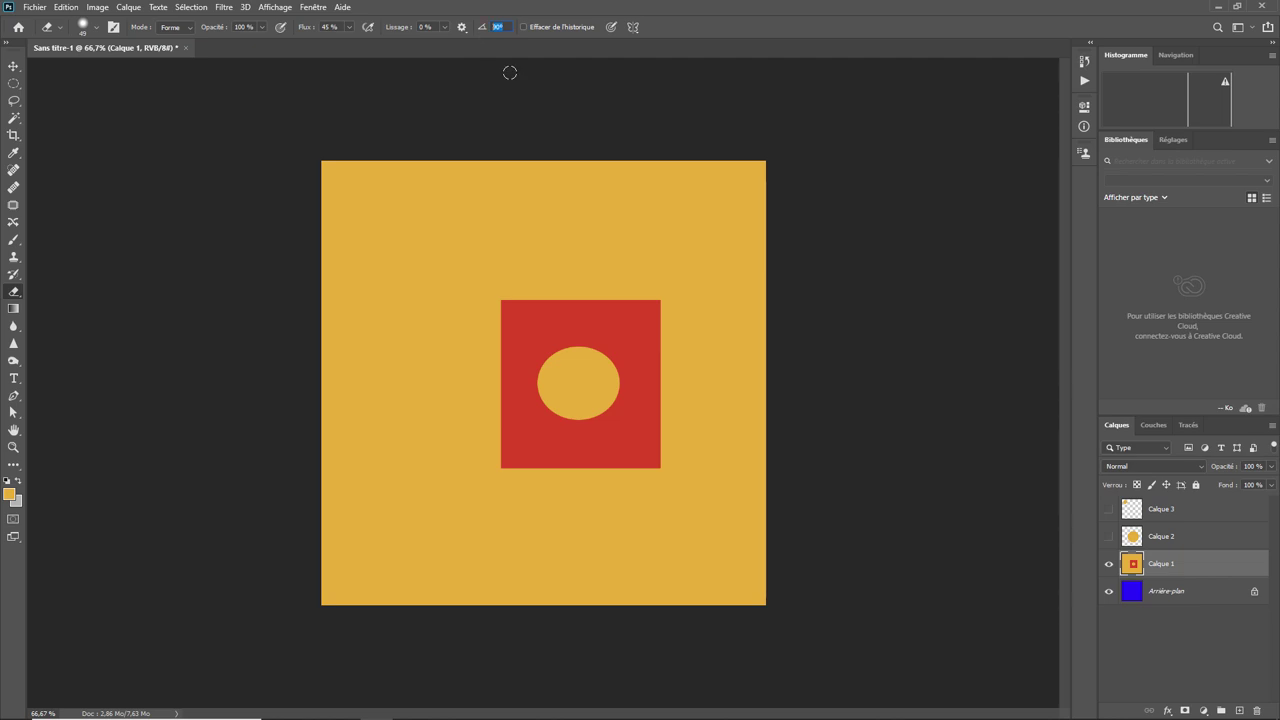
{"action": "type", "text": "0"}
{"action": "left_click", "coordinate": [632, 28]}
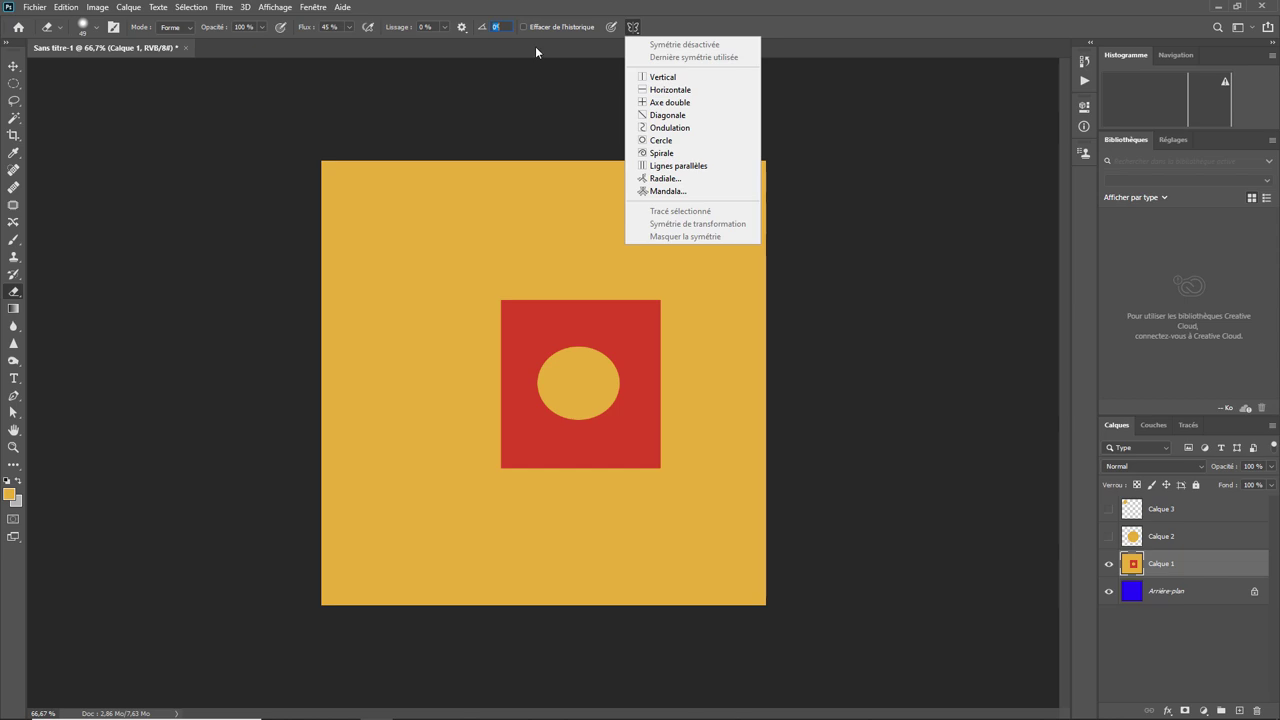
{"action": "key", "text": "Escape"}
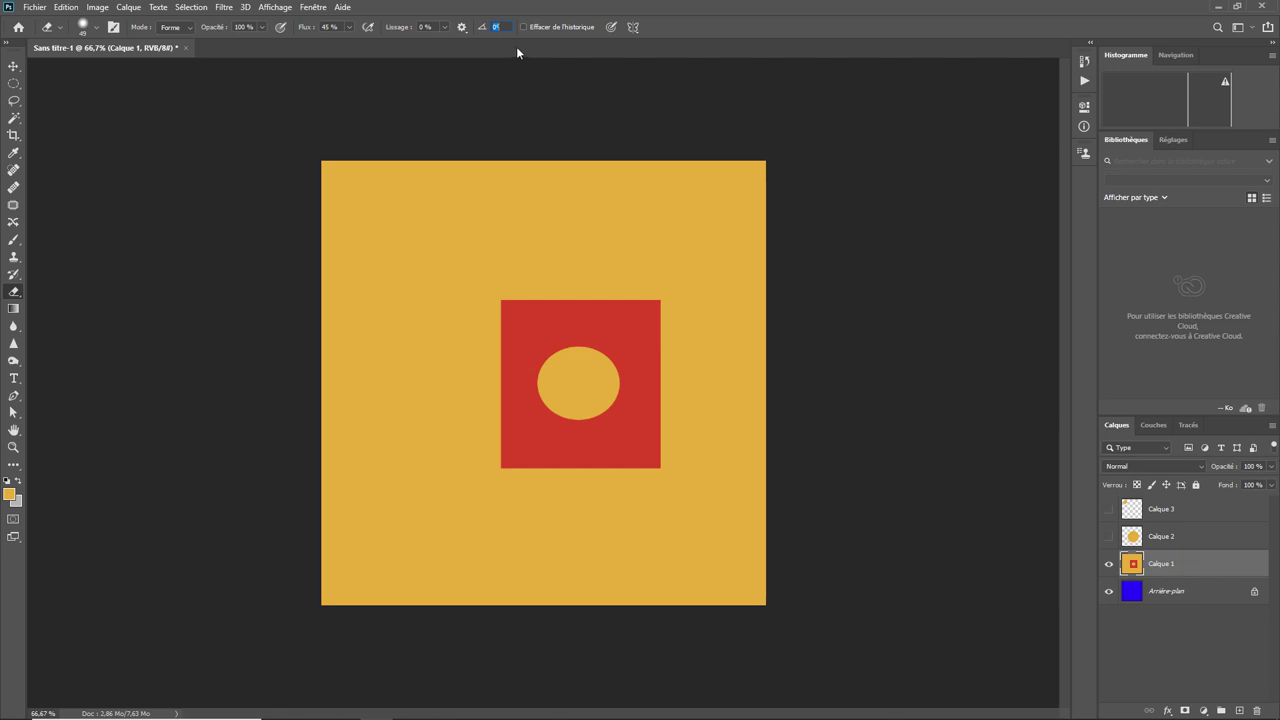
{"action": "left_click", "coordinate": [466, 28]}
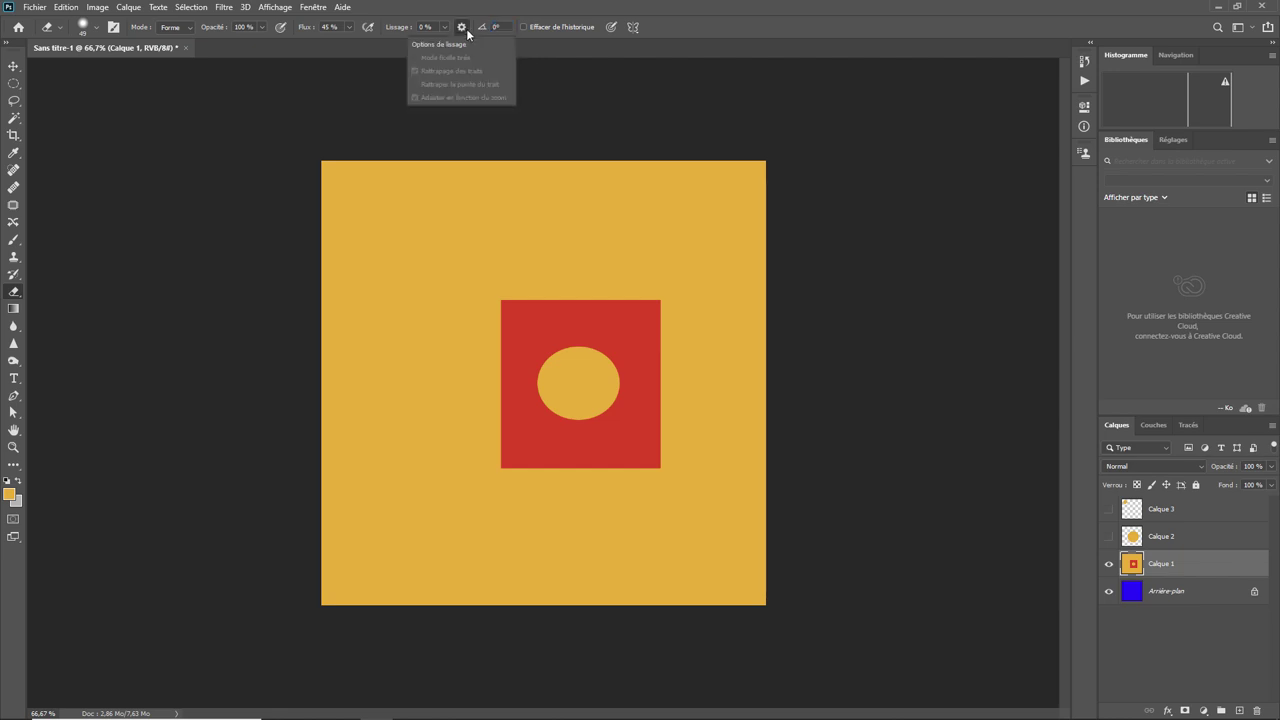
{"action": "left_click", "coordinate": [427, 50]}
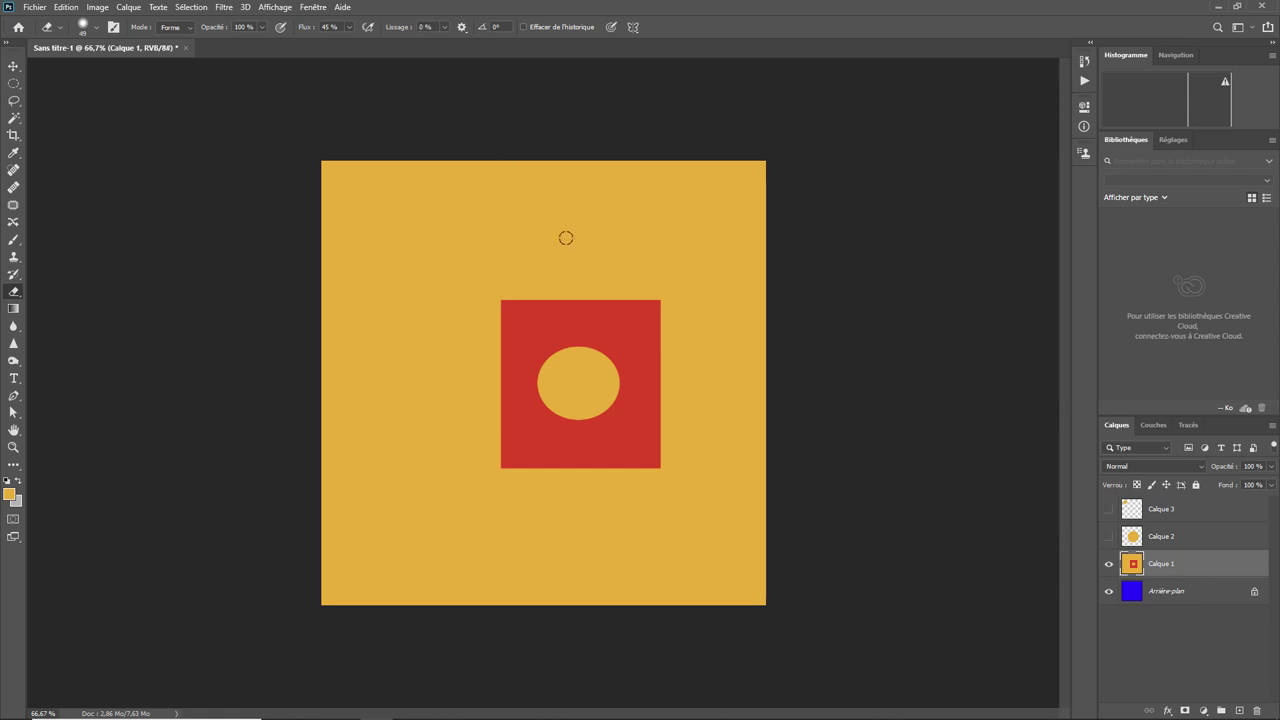
- Raise Flux to 100 % and erase a roof-shaped stroke revealing the blue background
{"action": "left_click", "coordinate": [349, 27]}
{"action": "left_click_drag", "start_coordinate": [350, 43], "coordinate": [416, 47]}
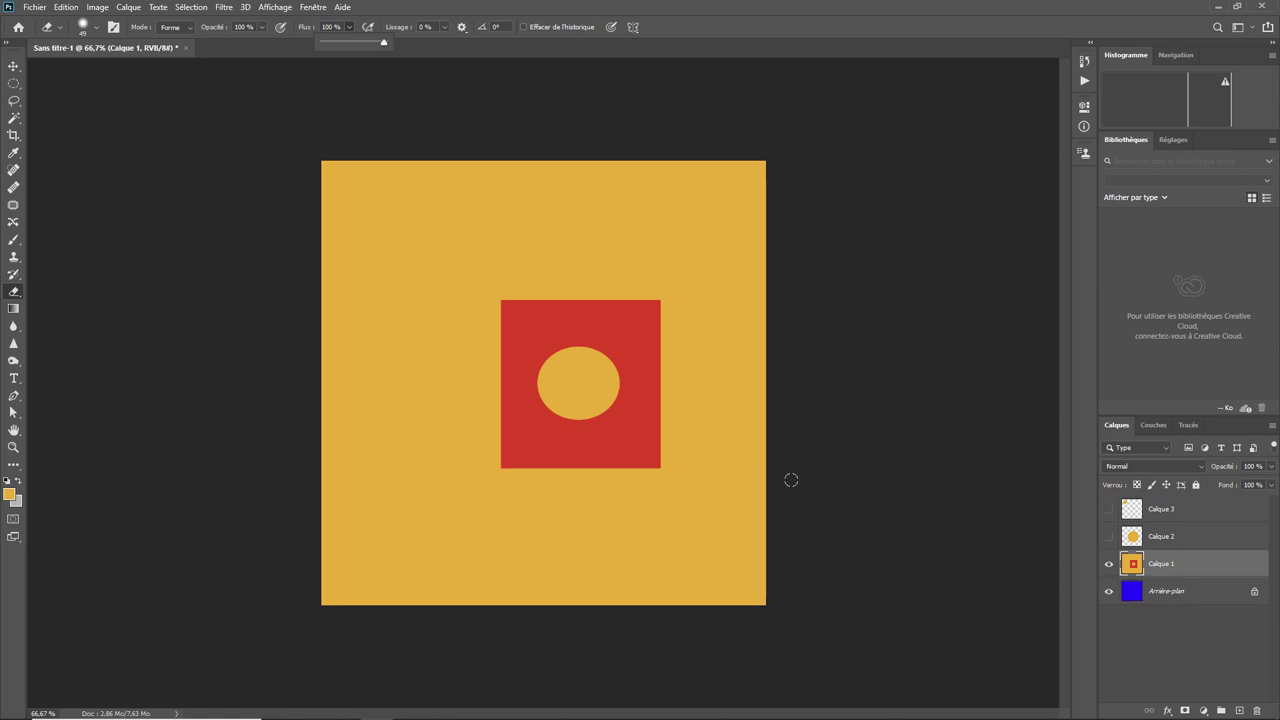
{"action": "left_click_drag", "start_coordinate": [395, 288], "coordinate": [700, 260]}
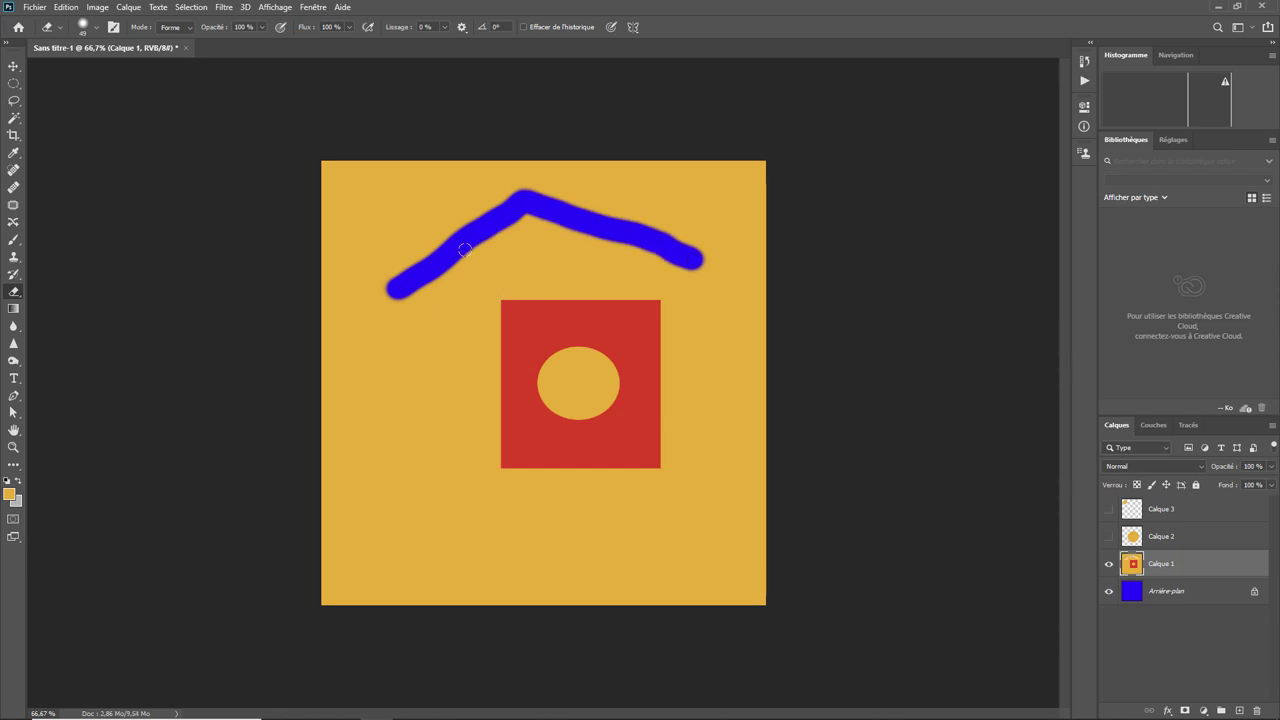
- Undo the roof stroke, lower Flux to 11 %, then test and undo a soft erased stroke
{"action": "key", "text": "ctrl+z"}
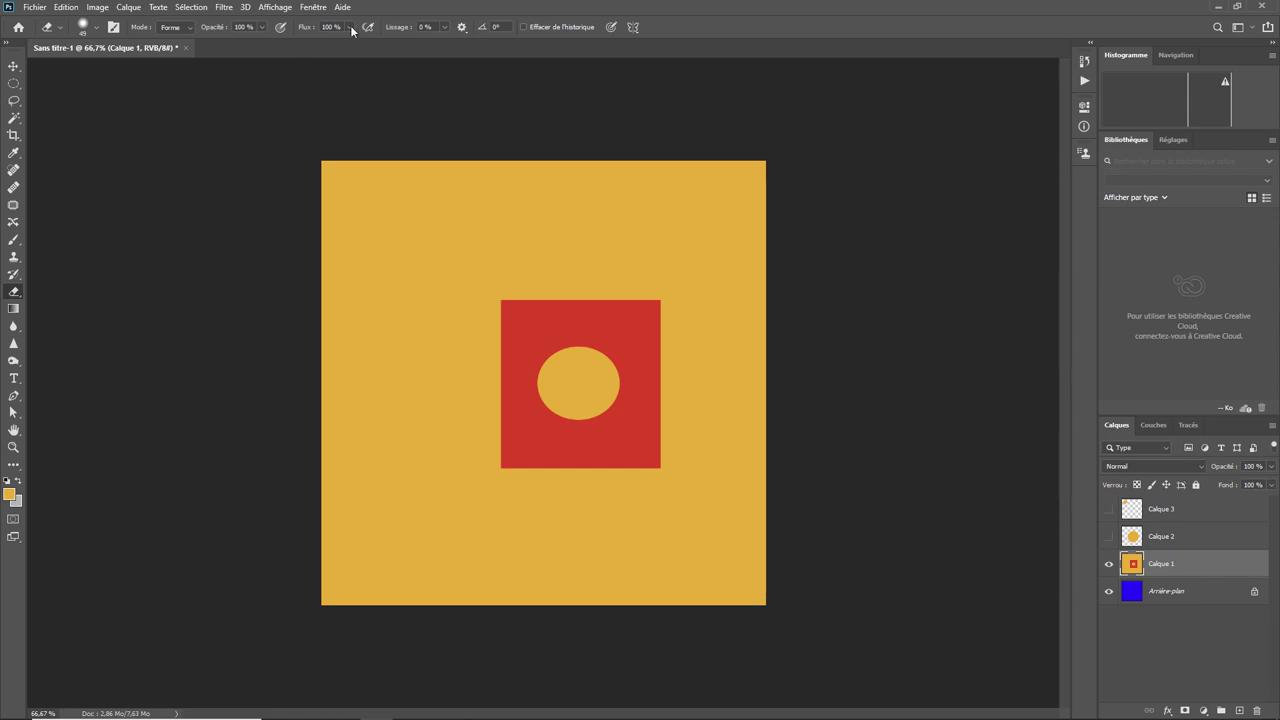
{"action": "left_click", "coordinate": [349, 27]}
{"action": "left_click_drag", "start_coordinate": [351, 44], "coordinate": [333, 46]}
{"action": "left_click", "coordinate": [414, 234]}
{"action": "mouse_move", "coordinate": [414, 232]}
{"action": "left_mouse_down"}
{"action": "mouse_move", "coordinate": [420, 358]}
{"action": "mouse_move", "coordinate": [404, 398]}
{"action": "mouse_move", "coordinate": [442, 492]}
{"action": "mouse_move", "coordinate": [596, 547]}
{"action": "mouse_move", "coordinate": [682, 522]}
{"action": "mouse_move", "coordinate": [615, 558]}
{"action": "mouse_move", "coordinate": [640, 520]}
{"action": "left_mouse_up"}
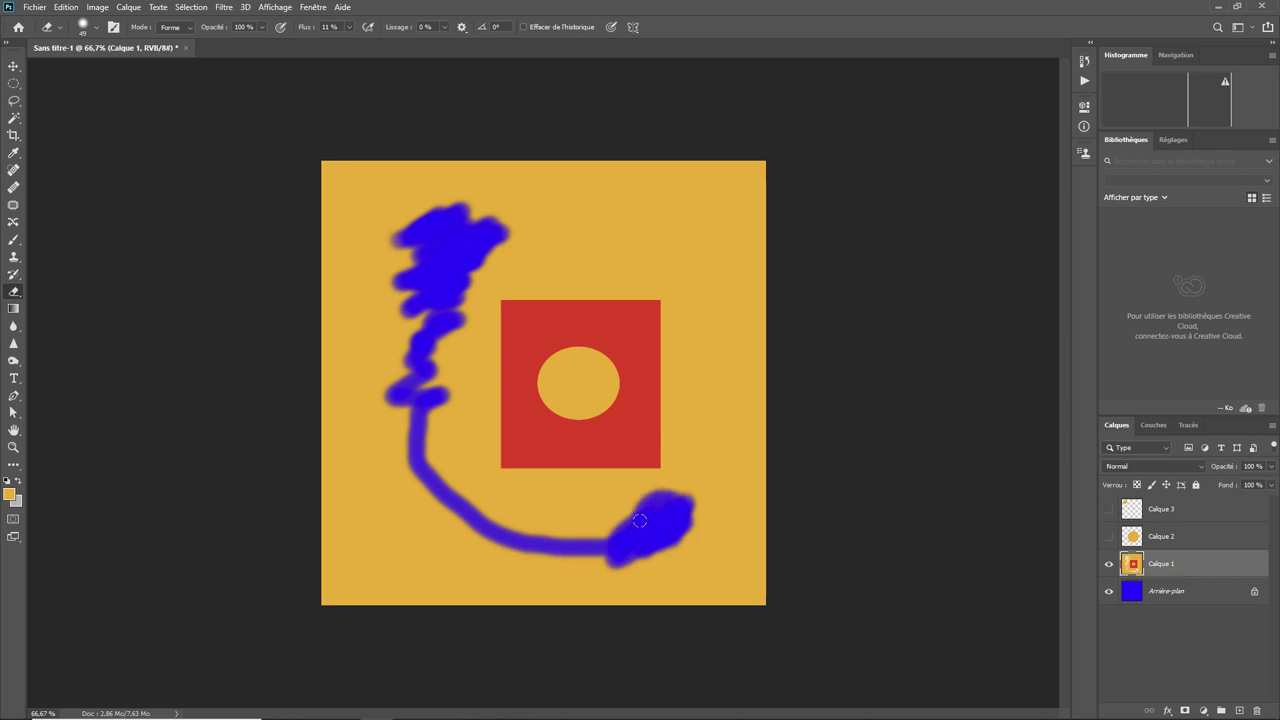
{"action": "key", "text": "ctrl+z"}
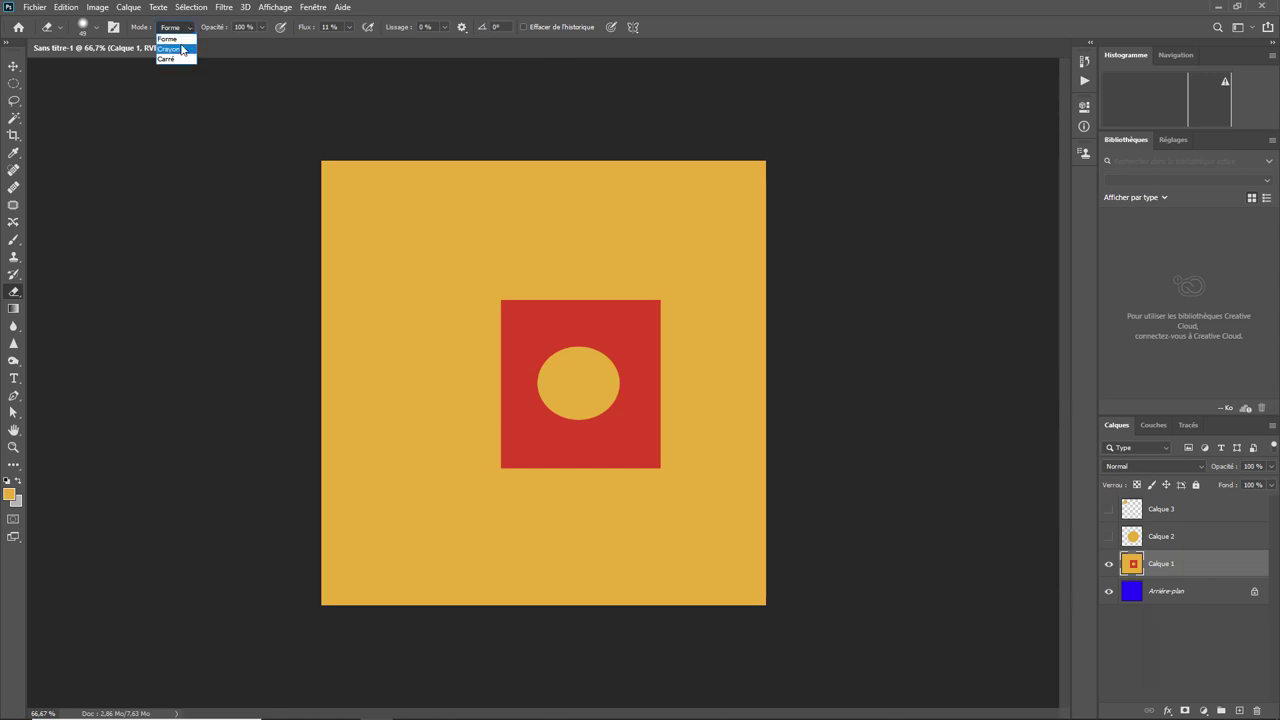
- Erase a hard-edged roof stroke in Crayon mode, then undo it
{"action": "left_click", "coordinate": [172, 49]}
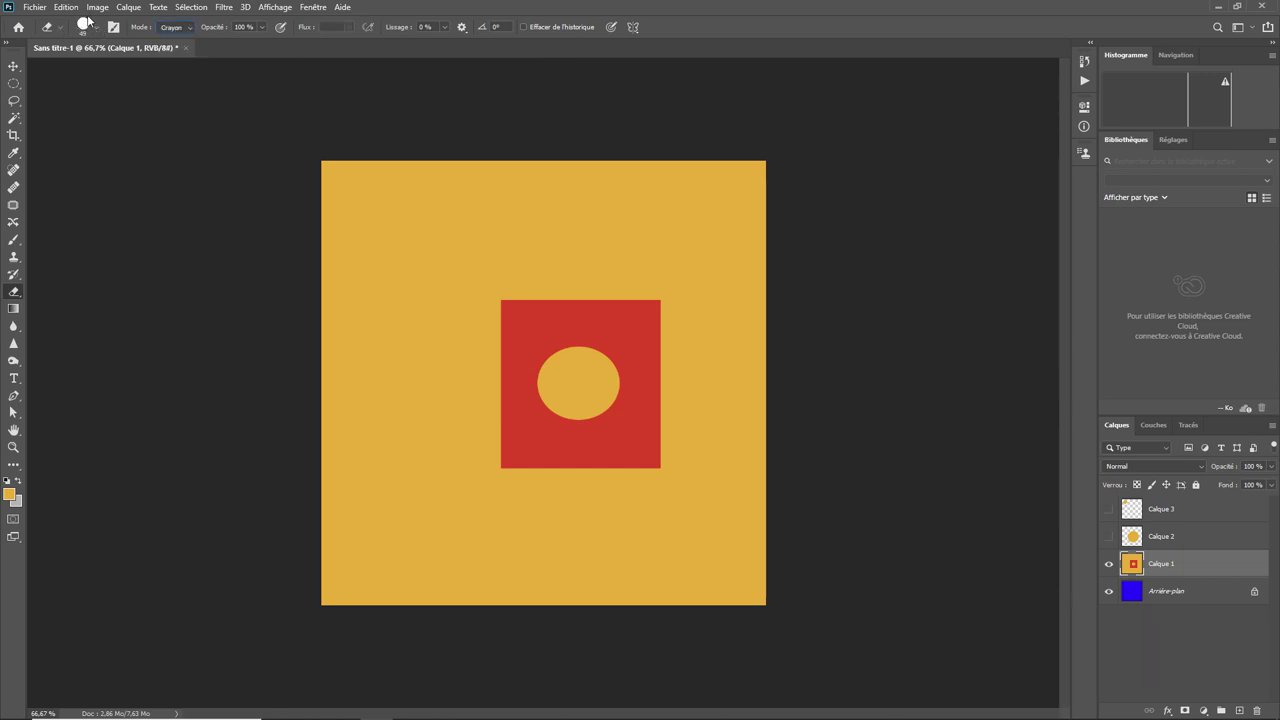
{"action": "left_click", "coordinate": [366, 277]}
{"action": "mouse_move", "coordinate": [385, 269]}
{"action": "left_mouse_down"}
{"action": "mouse_move", "coordinate": [443, 223]}
{"action": "mouse_move", "coordinate": [549, 234]}
{"action": "mouse_move", "coordinate": [578, 255]}
{"action": "left_mouse_up"}
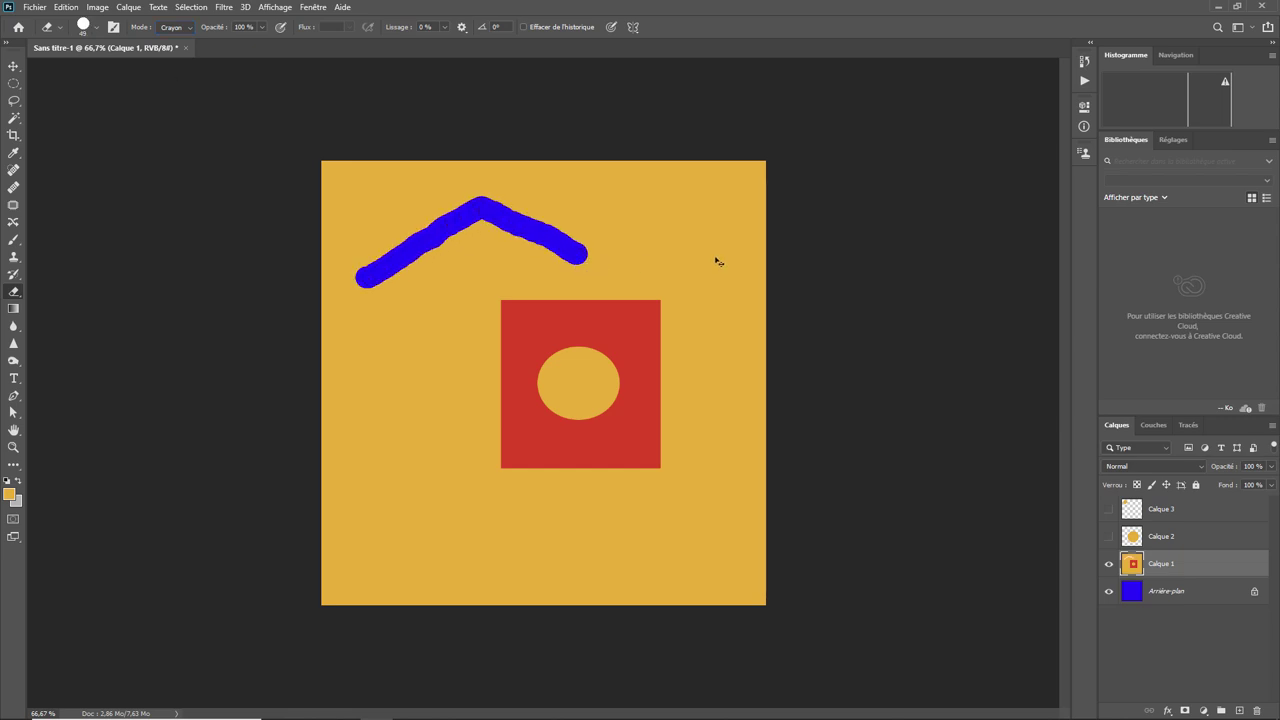
{"action": "key", "text": "ctrl+z"}
- Switch to Carré mode, erase blocky strokes through Calque 1, and undo them
{"action": "left_click", "coordinate": [189, 31]}
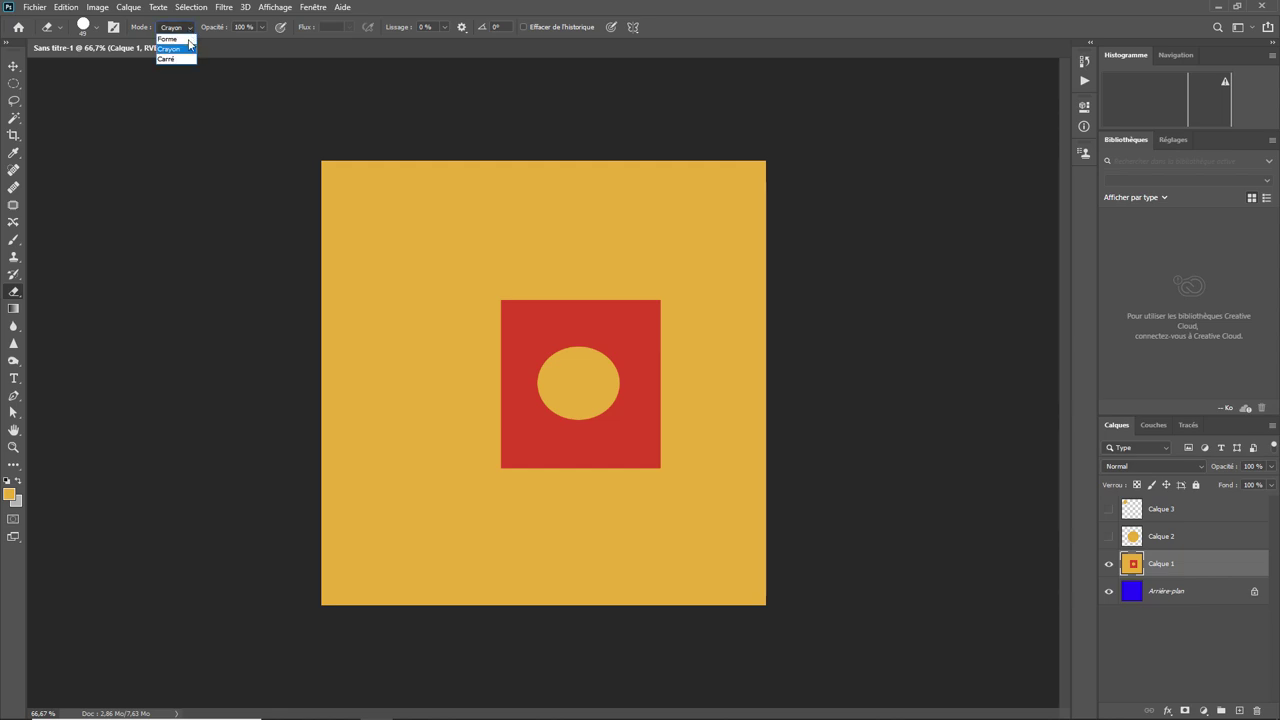
{"action": "left_click", "coordinate": [182, 58]}
{"action": "mouse_move", "coordinate": [407, 224]}
{"action": "left_mouse_down"}
{"action": "mouse_move", "coordinate": [554, 212]}
{"action": "mouse_move", "coordinate": [724, 228]}
{"action": "mouse_move", "coordinate": [730, 532]}
{"action": "mouse_move", "coordinate": [716, 558]}
{"action": "mouse_move", "coordinate": [582, 222]}
{"action": "mouse_move", "coordinate": [480, 224]}
{"action": "mouse_move", "coordinate": [414, 350]}
{"action": "left_mouse_up"}
{"action": "mouse_move", "coordinate": [402, 272]}
{"action": "left_mouse_down"}
{"action": "mouse_move", "coordinate": [385, 354]}
{"action": "mouse_move", "coordinate": [411, 490]}
{"action": "mouse_move", "coordinate": [572, 557]}
{"action": "left_mouse_up"}
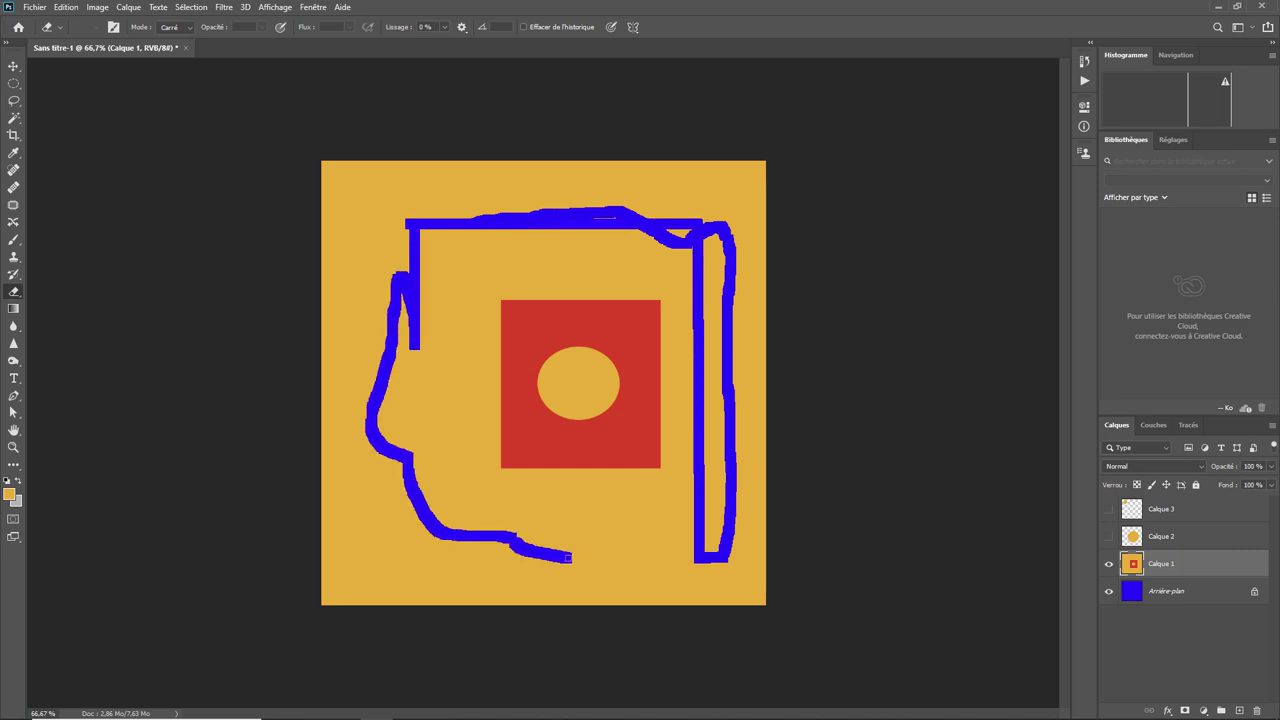
{"action": "key", "text": "ctrl+z"}
{"action": "key", "text": "ctrl+z"}
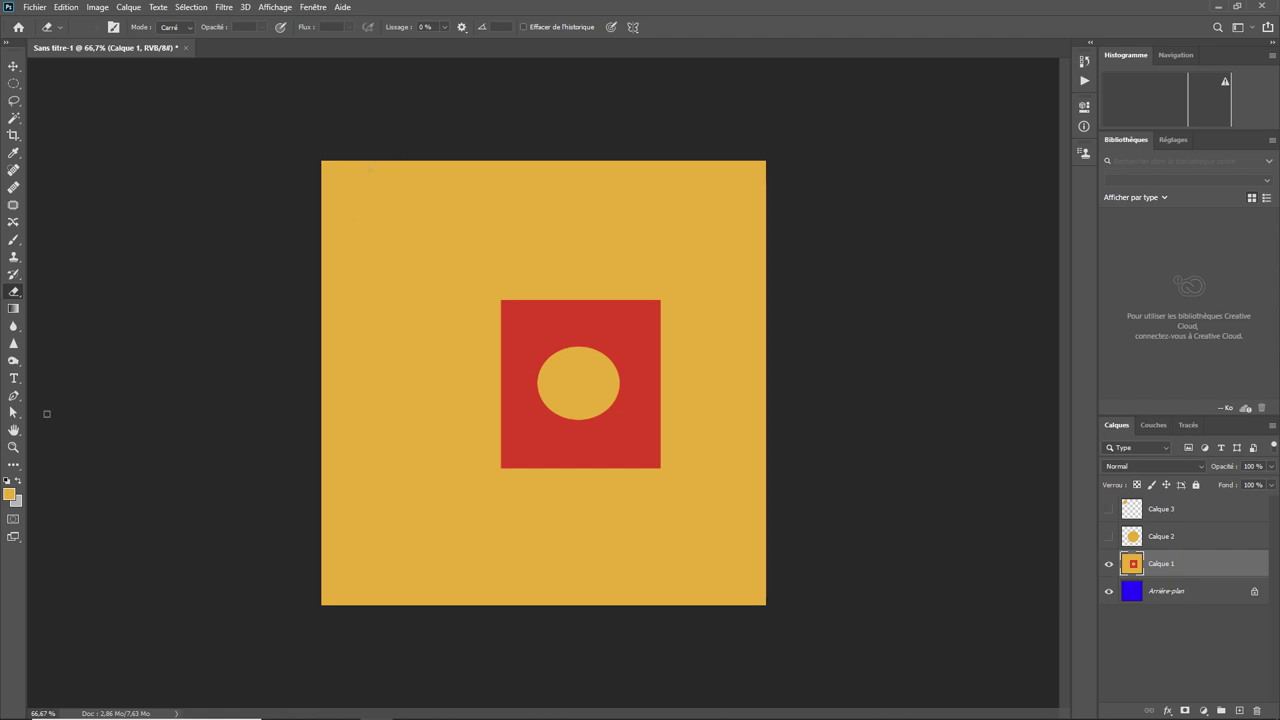
- Switch the eraser to the Gomme magique (Magic Eraser) tool
{"action": "right_click", "coordinate": [13, 291]}
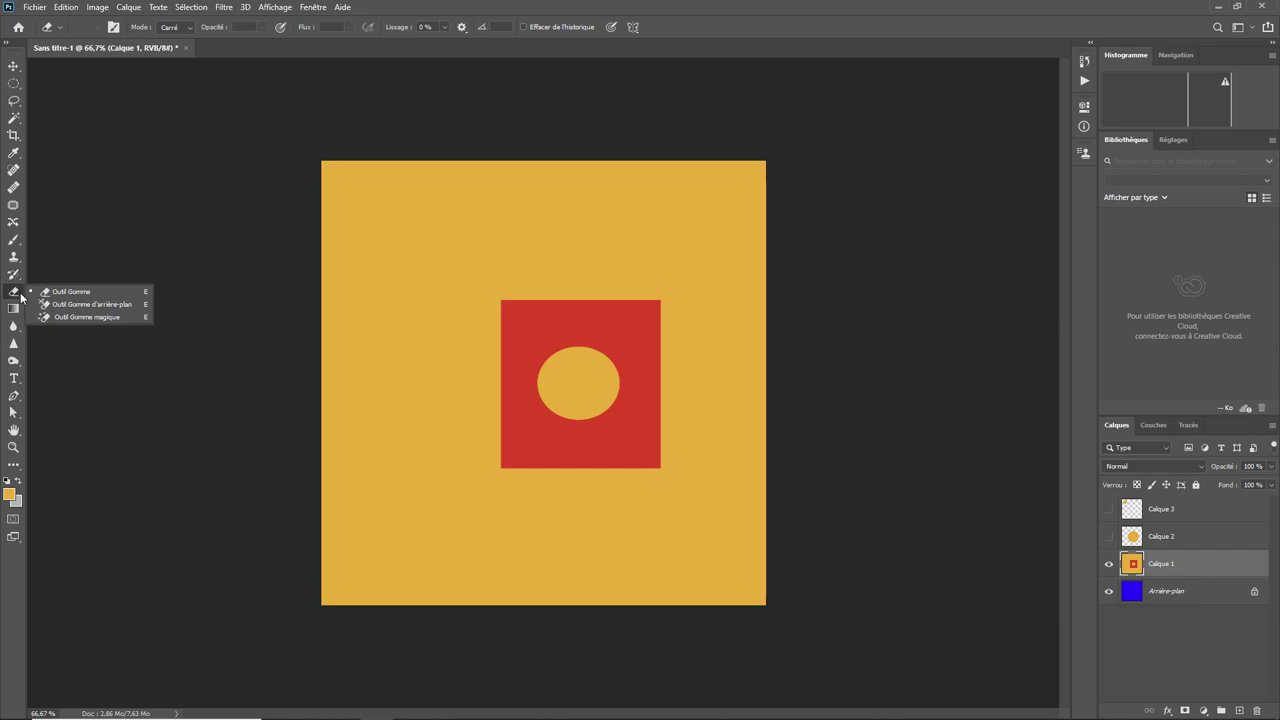
{"action": "left_click", "coordinate": [77, 318]}
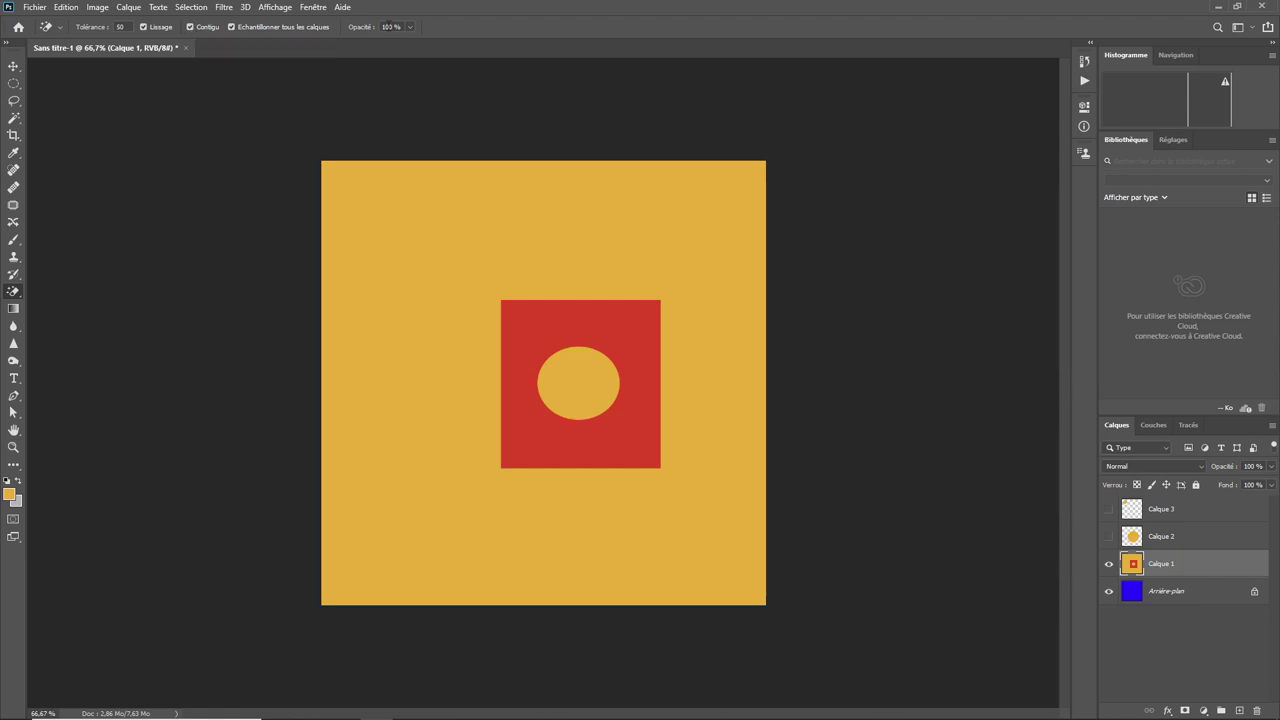
- Test the magic eraser on Calque 1 with Contigu off, restore it, then show Calque 2 instead
{"action": "left_click", "coordinate": [231, 27]}
{"action": "left_click", "coordinate": [392, 223]}
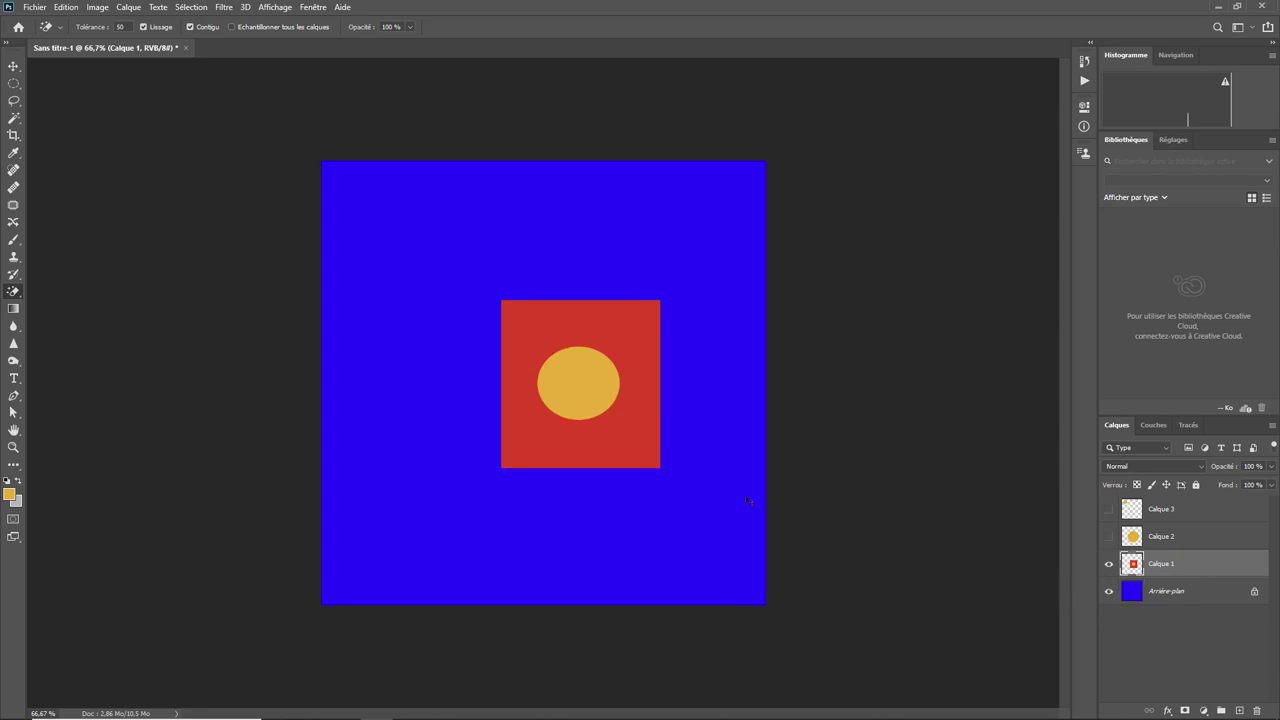
{"action": "key", "text": "ctrl+z"}
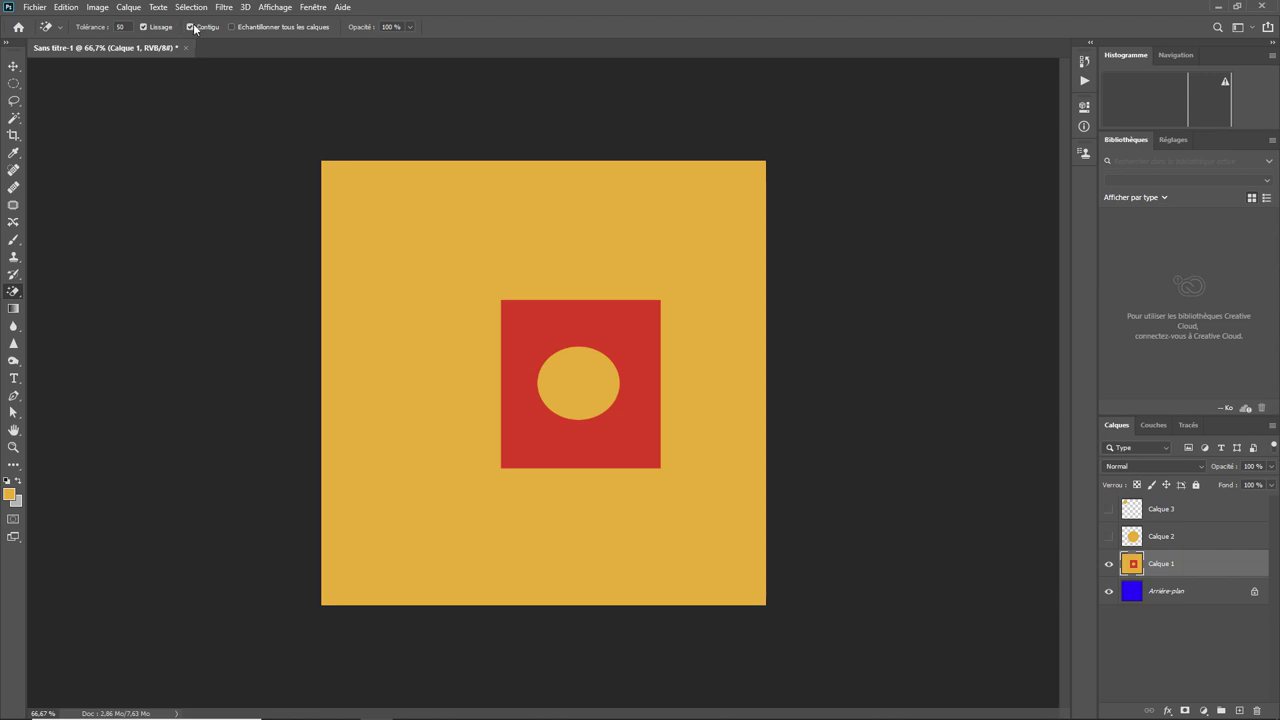
{"action": "left_click", "coordinate": [191, 27]}
{"action": "left_click", "coordinate": [416, 208]}
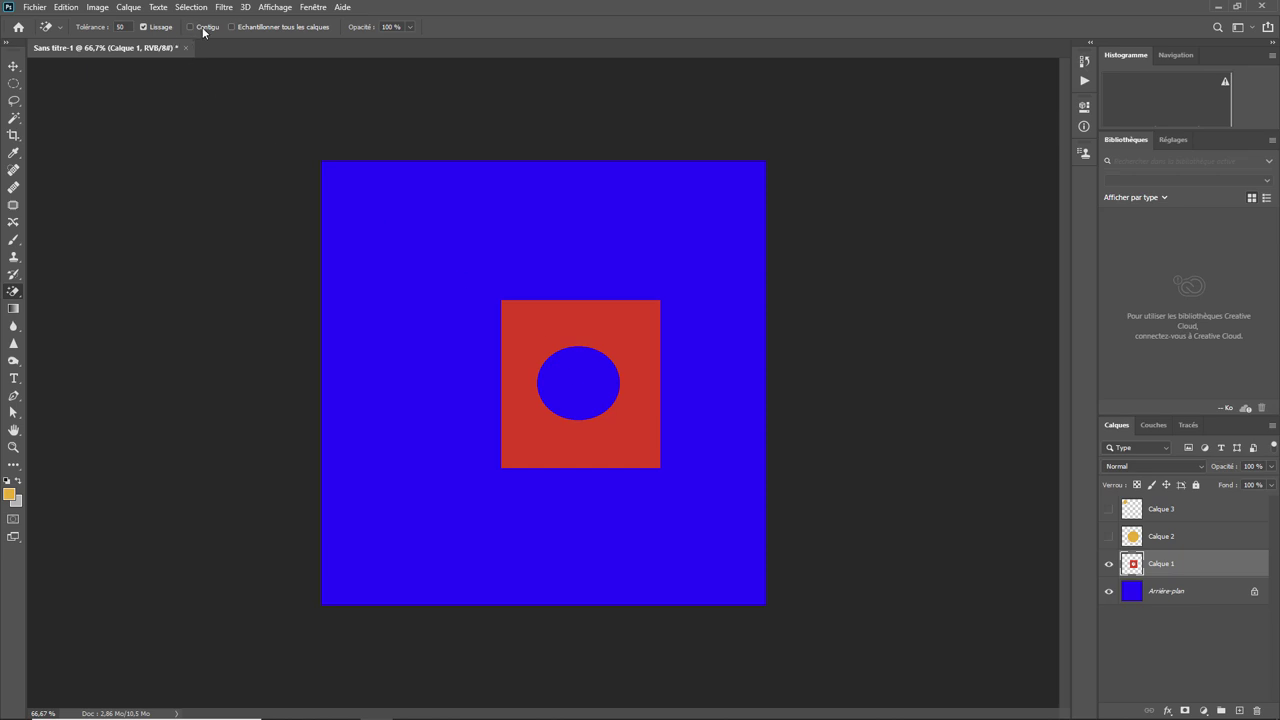
{"action": "left_click", "coordinate": [455, 301]}
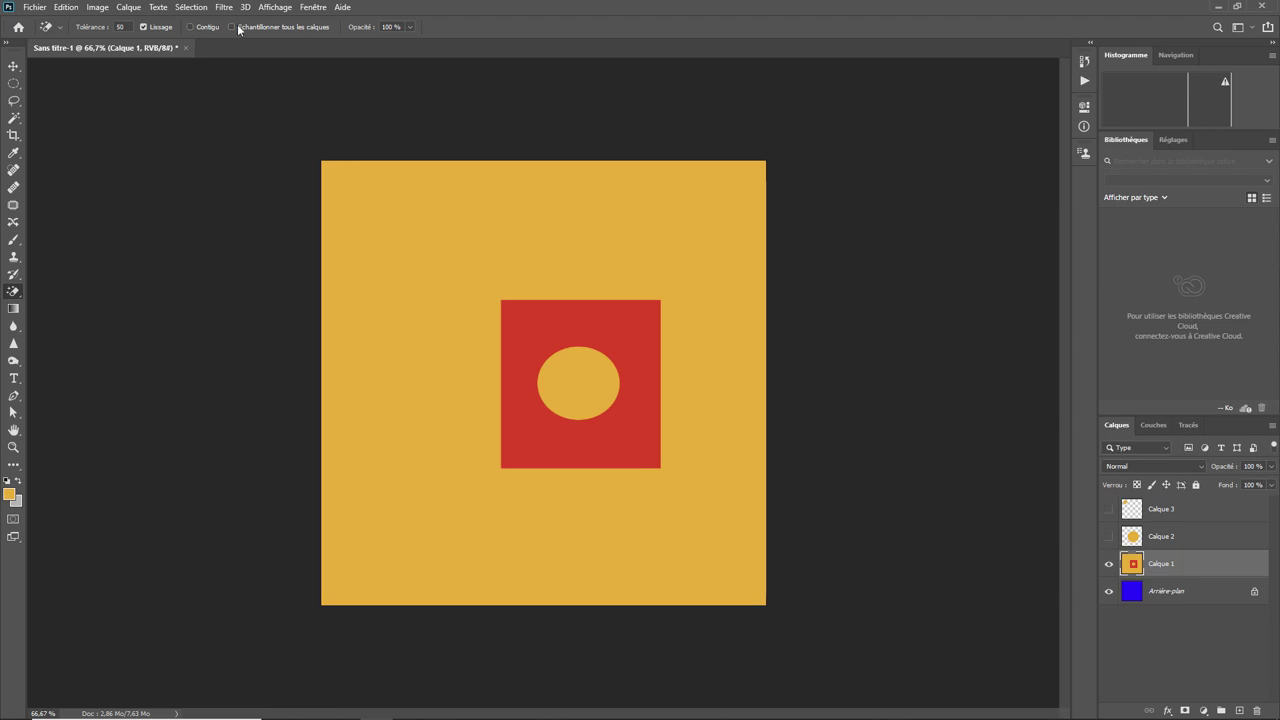
{"action": "left_click", "coordinate": [1109, 565]}
{"action": "left_click", "coordinate": [1108, 537]}
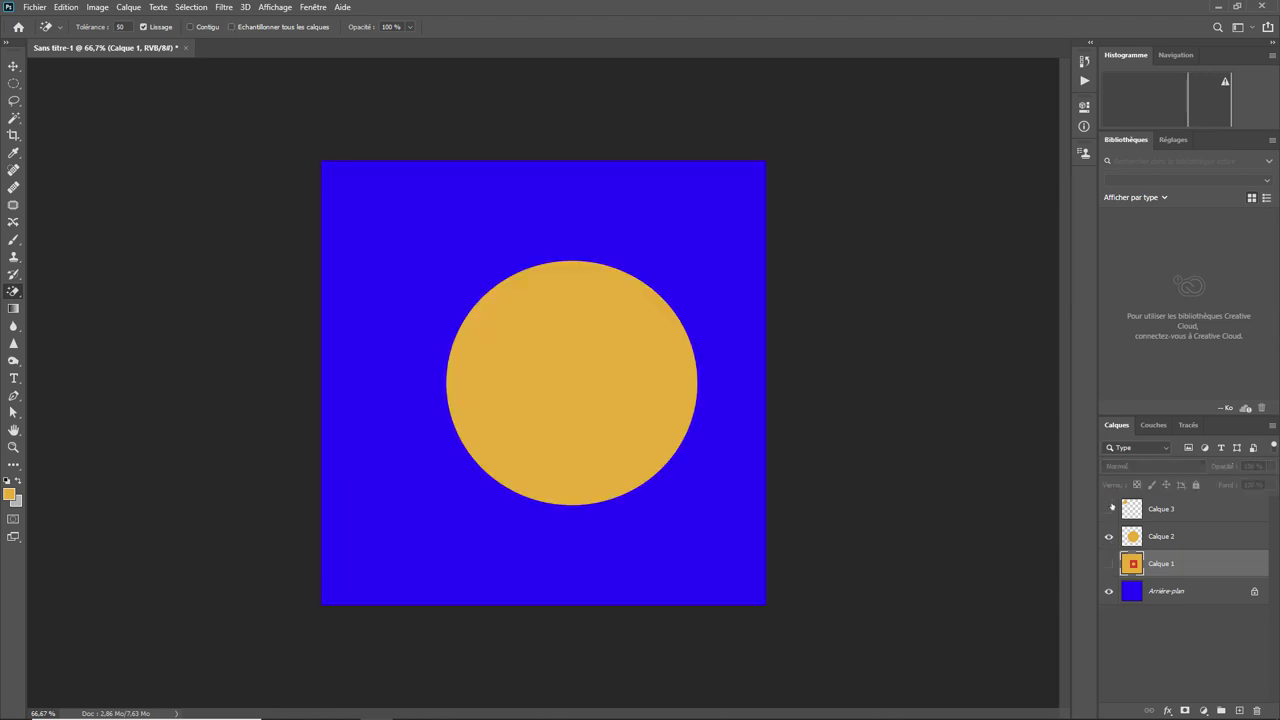
- Show Calque 3, magic-erase Calque 2's circle sampling all layers, undo, and set tolerance 53
{"action": "left_click", "coordinate": [1108, 509]}
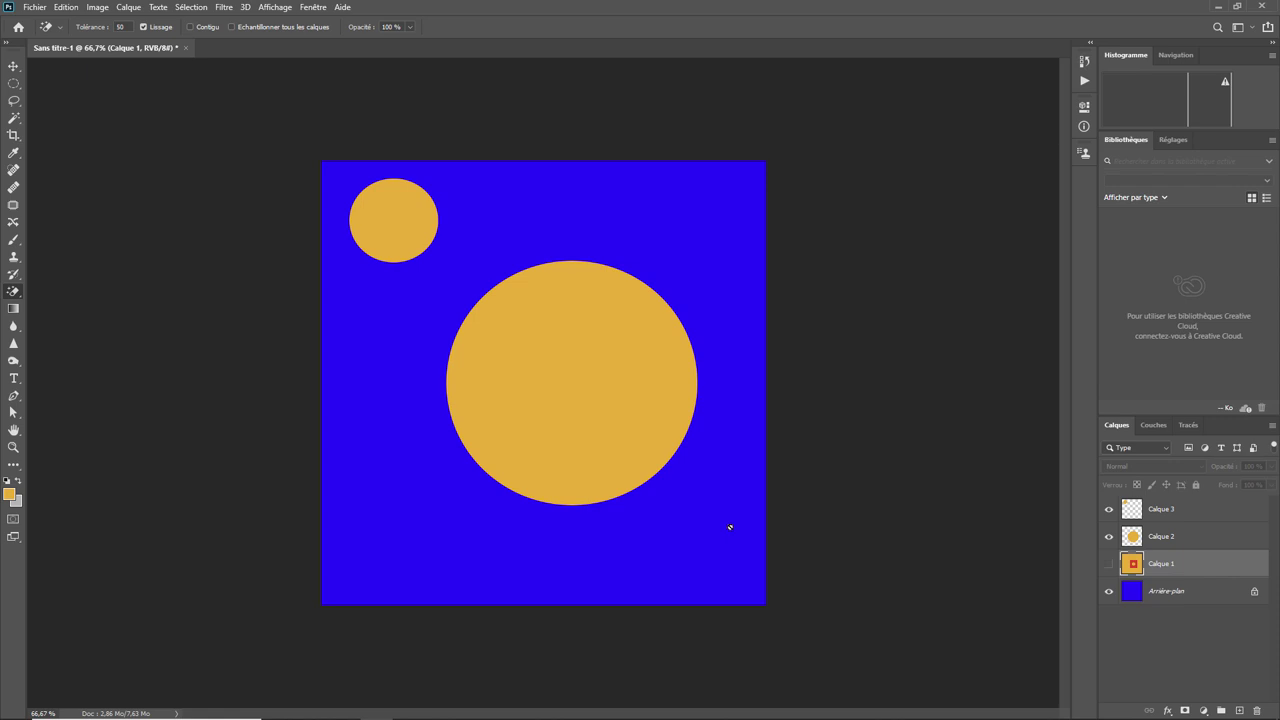
{"action": "left_click", "coordinate": [1164, 540]}
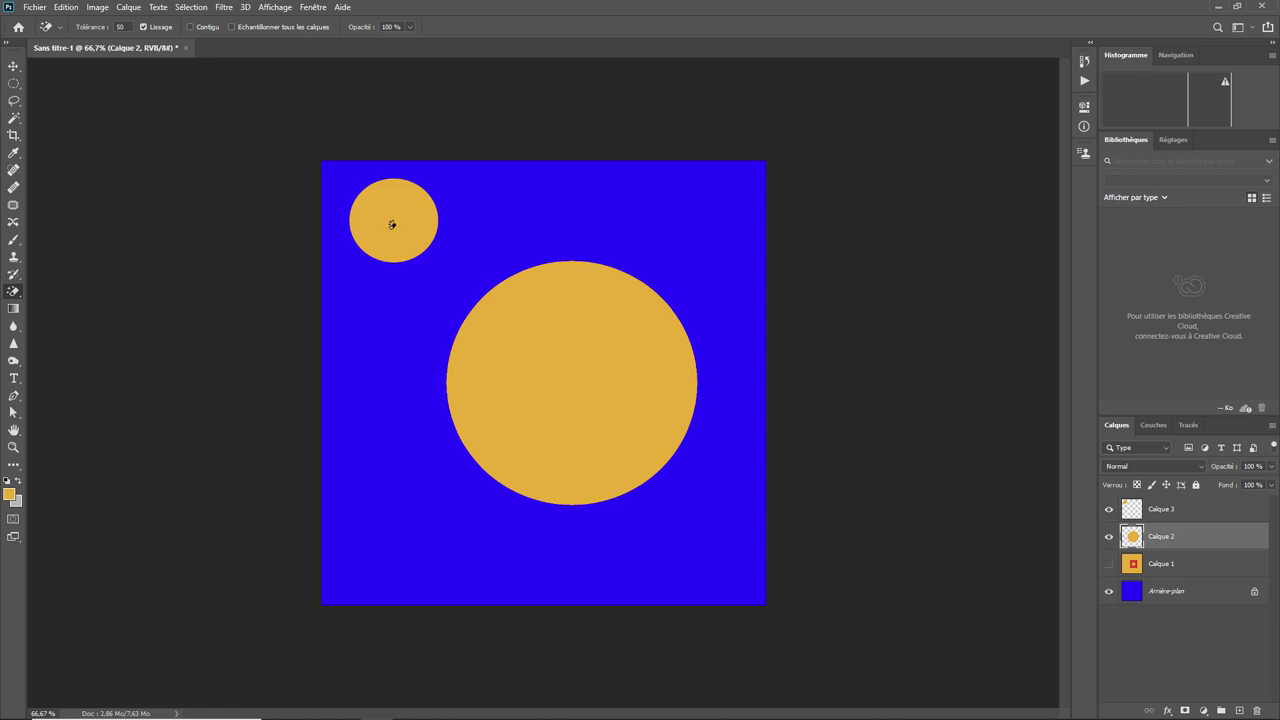
{"action": "left_click", "coordinate": [232, 27]}
{"action": "left_click", "coordinate": [388, 233]}
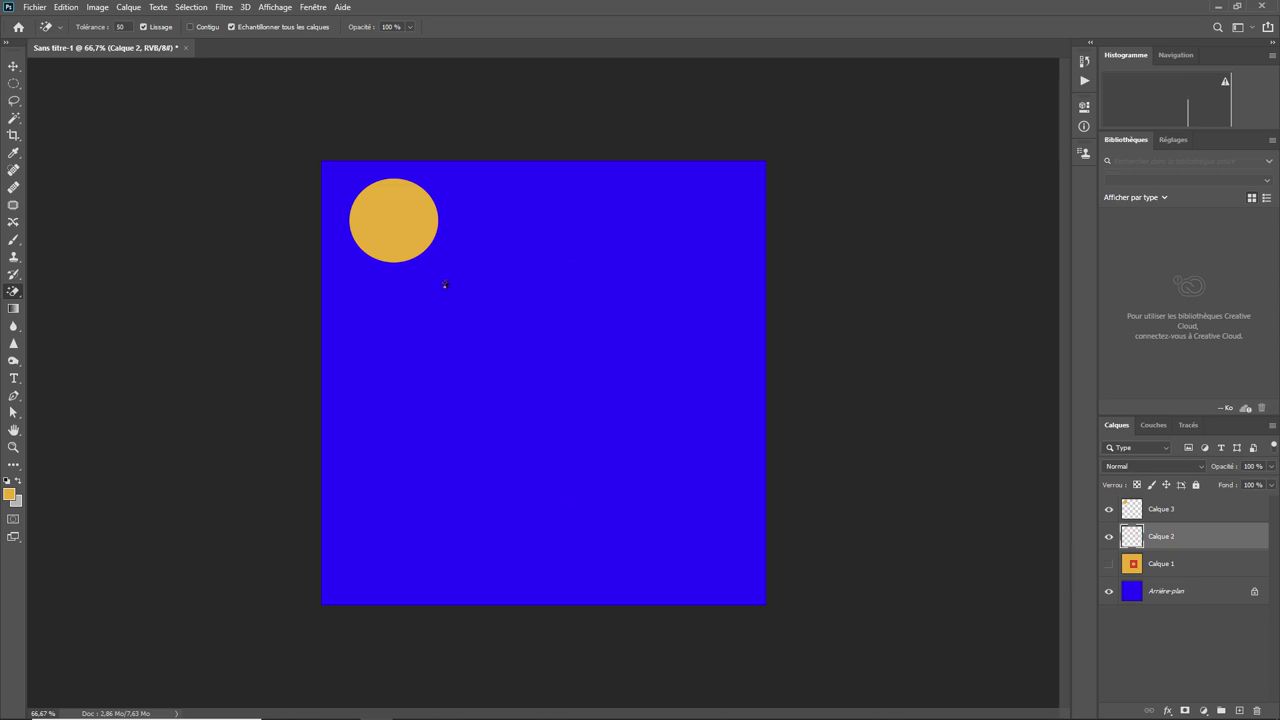
{"action": "key", "text": "ctrl+z"}
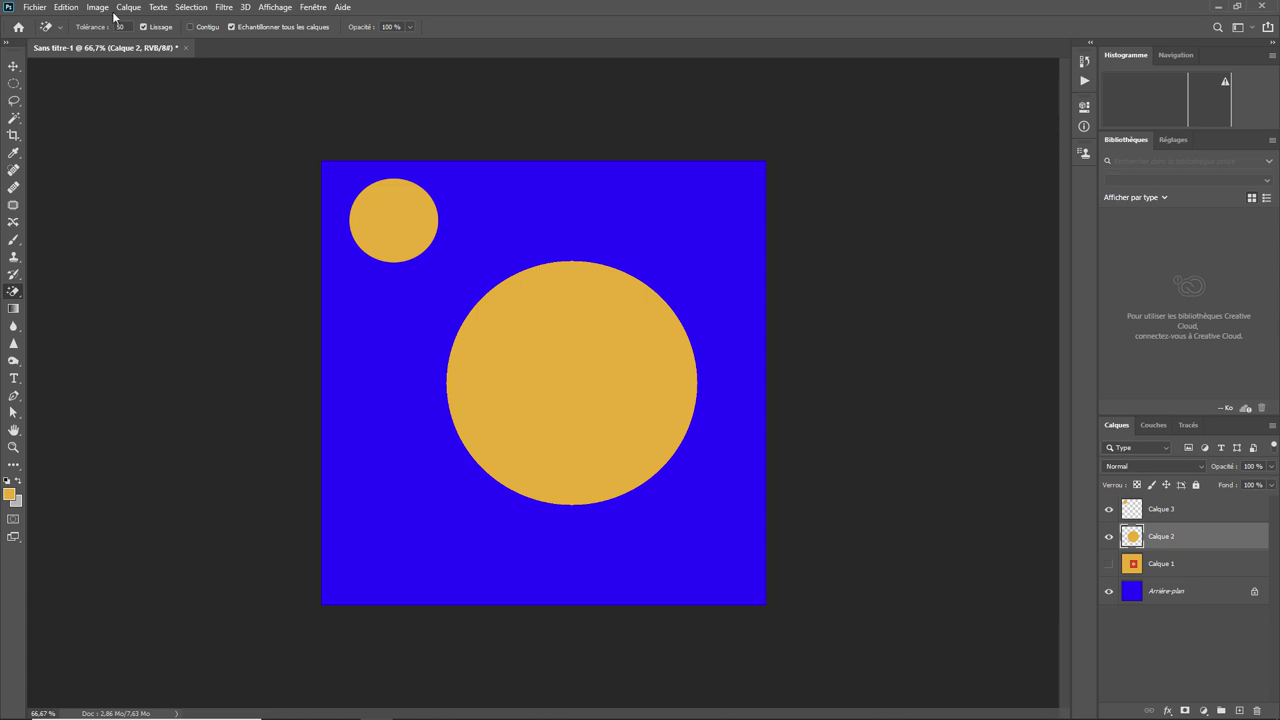
{"action": "left_click_drag", "start_coordinate": [108, 24], "coordinate": [119, 24]}
- Add Calque 4 at the top, hide the circle layers, and fill it with a pink-to-magenta gradient
{"action": "left_click", "coordinate": [1239, 710]}
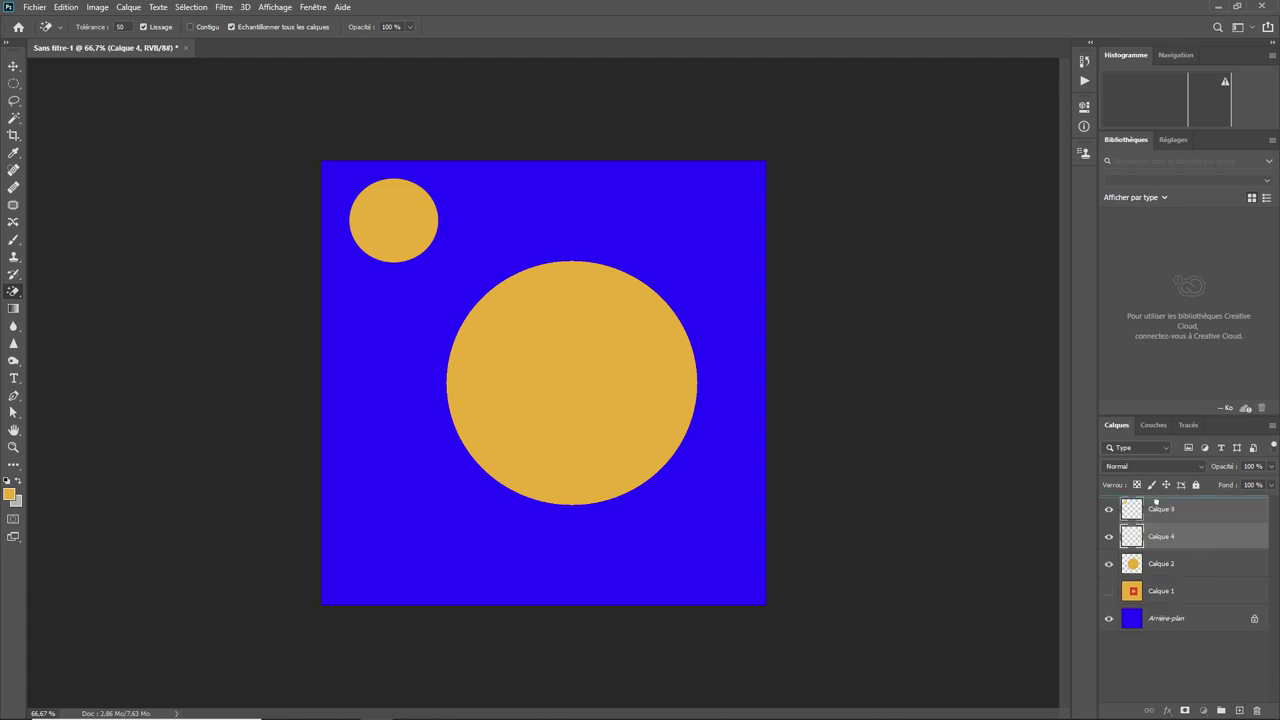
{"action": "left_click_drag", "start_coordinate": [1160, 537], "coordinate": [1156, 503]}
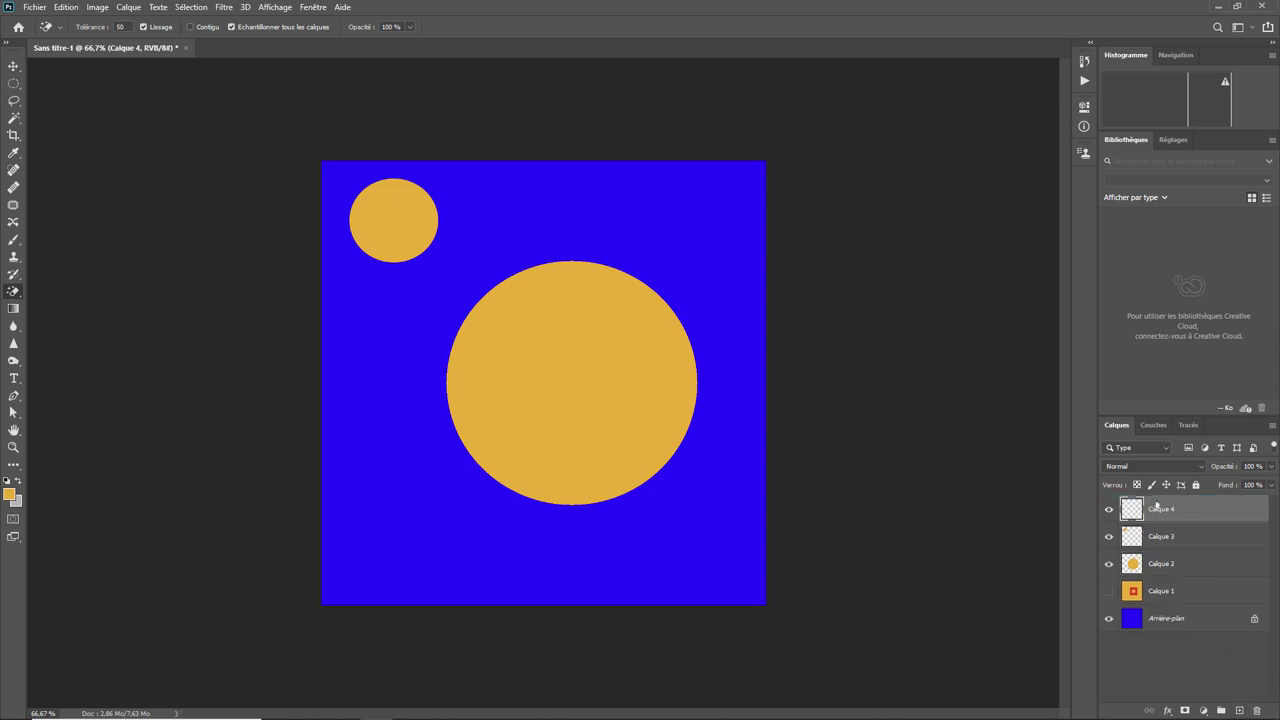
{"action": "left_click", "coordinate": [1108, 536]}
{"action": "left_click", "coordinate": [1108, 563]}
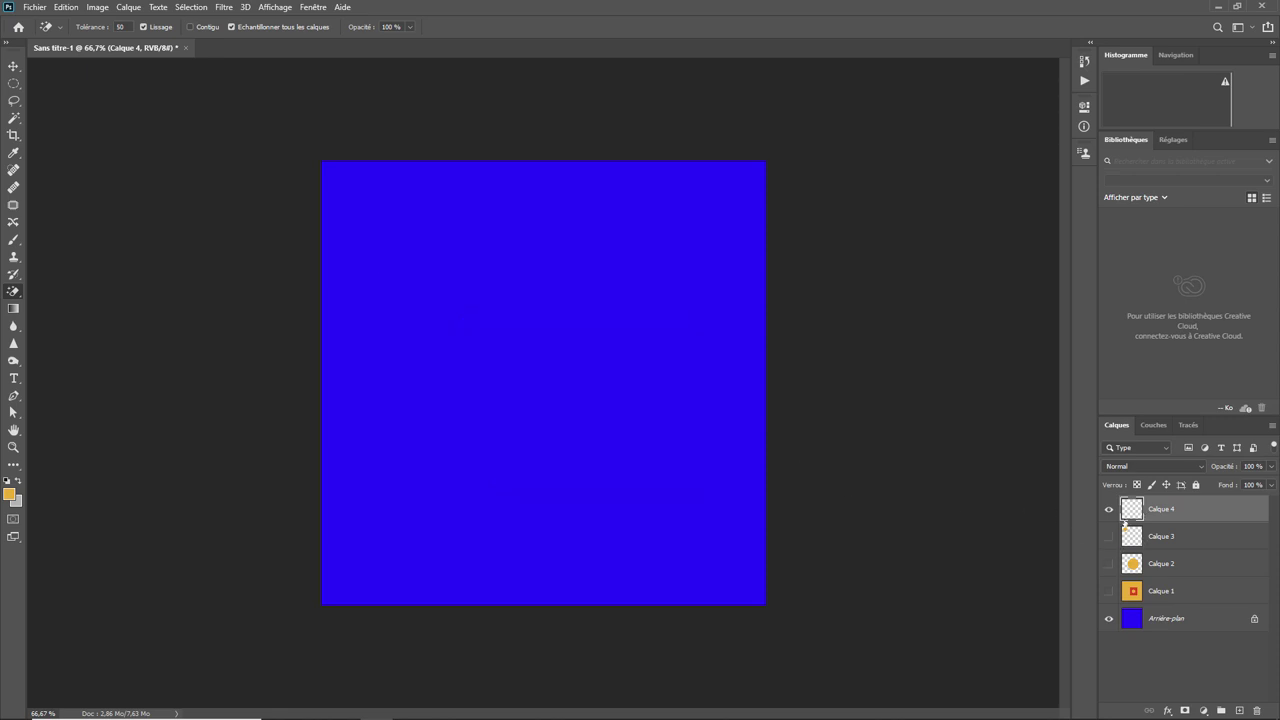
{"action": "left_click", "coordinate": [13, 308]}
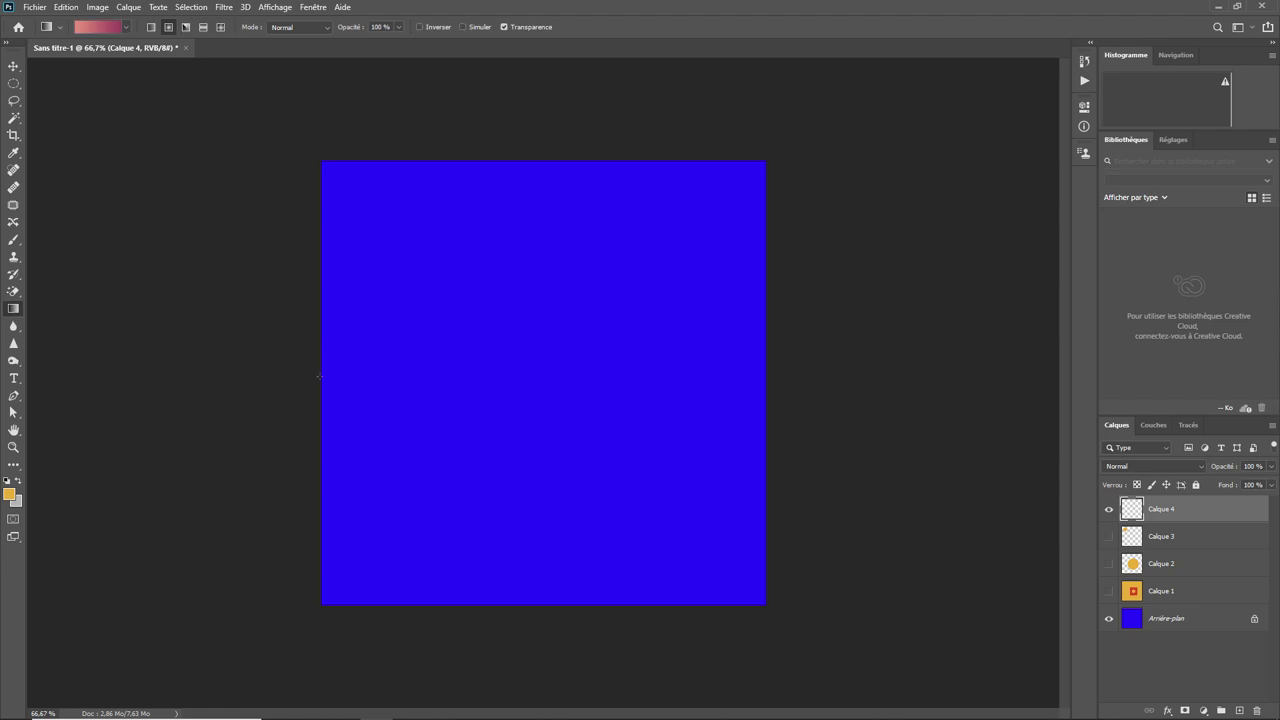
{"action": "mouse_move", "coordinate": [320, 378]}
{"action": "left_mouse_down"}
{"action": "mouse_move", "coordinate": [671, 400]}
{"action": "mouse_move", "coordinate": [766, 384]}
{"action": "left_mouse_up"}
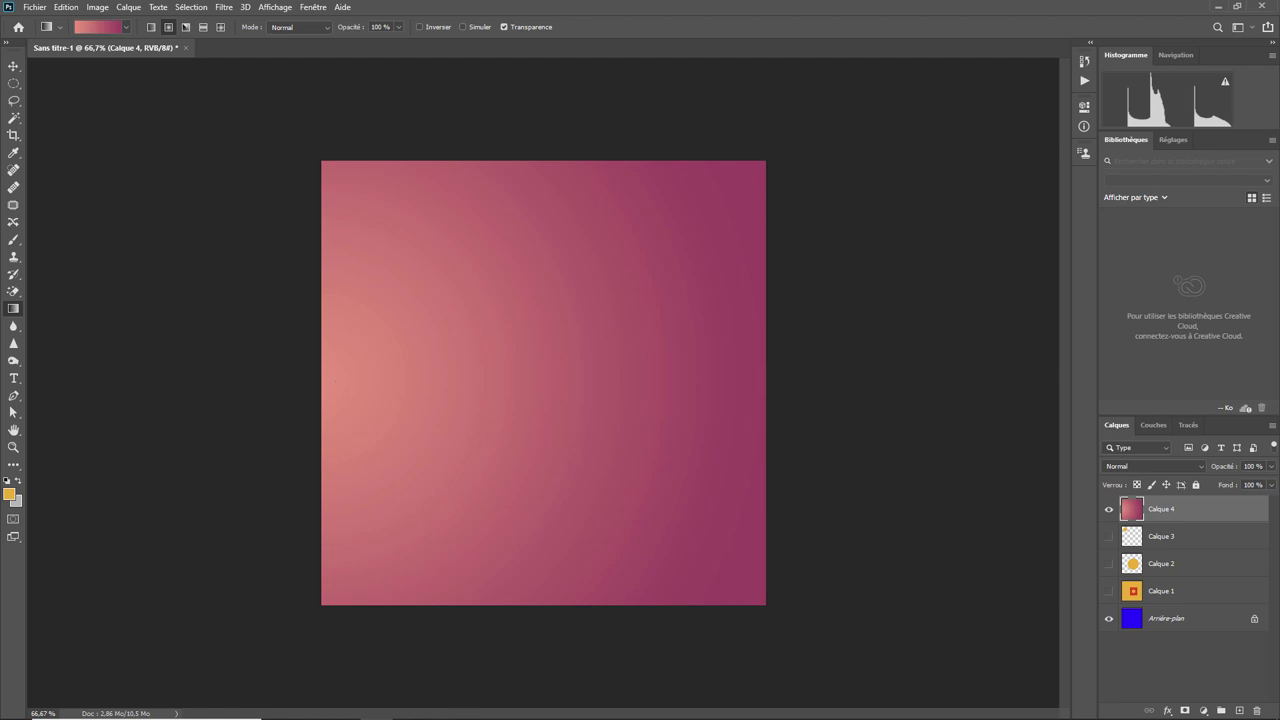
{"action": "left_click", "coordinate": [13, 291]}
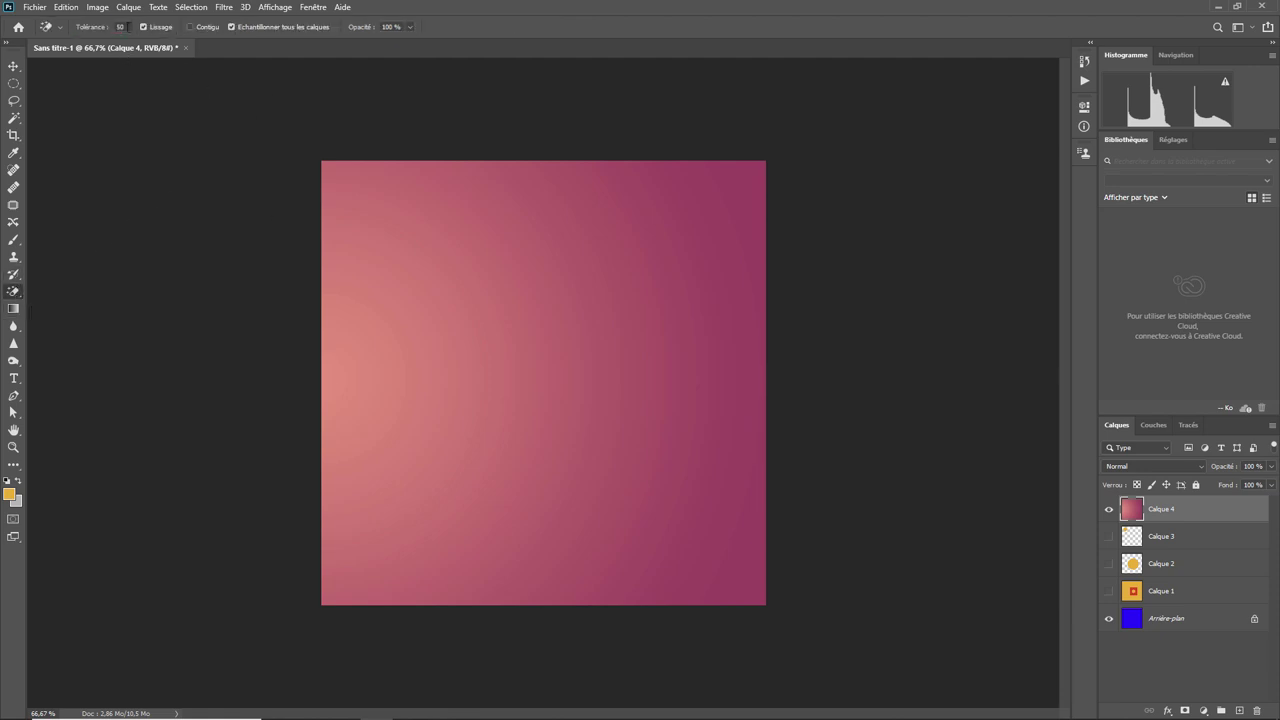
- Magic-erase a small patch of the gradient at tolerance 10, then undo it
{"action": "double_click", "coordinate": [120, 27]}
{"action": "type", "text": "1"}
{"action": "type", "text": "0"}
{"action": "key", "text": "Tab"}
{"action": "left_click", "coordinate": [323, 384]}
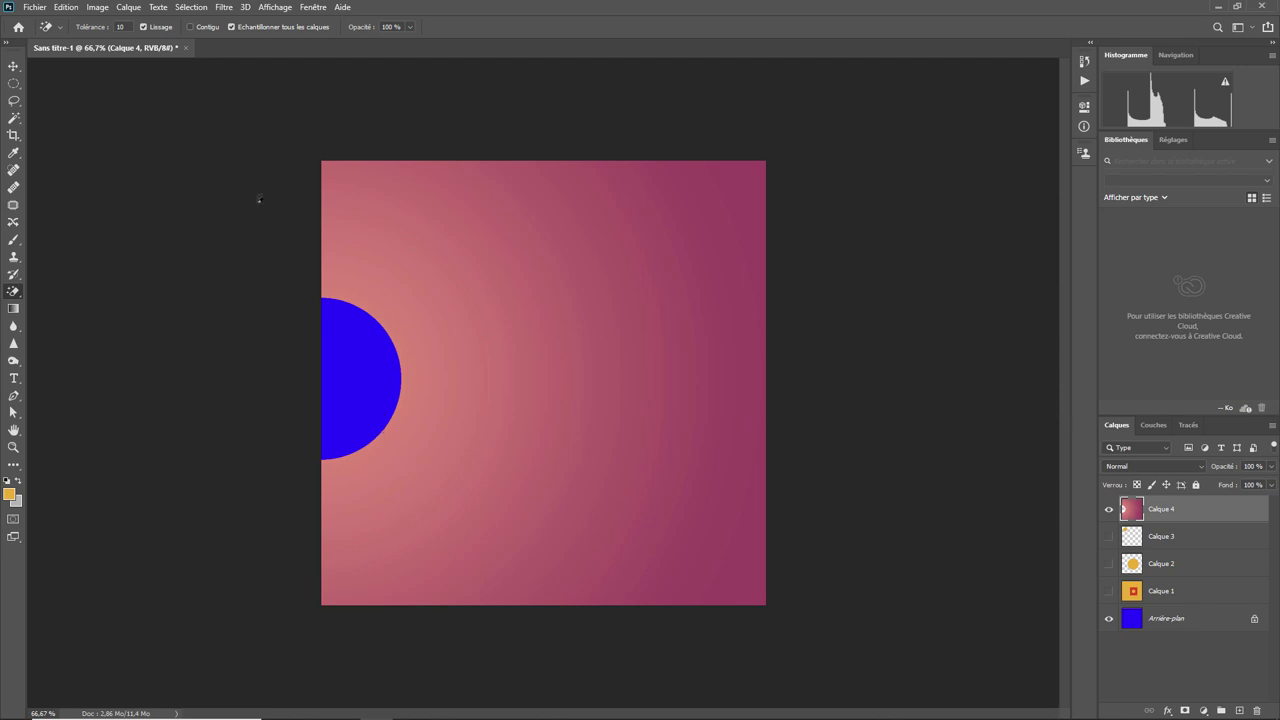
{"action": "key", "text": "ctrl+z"}
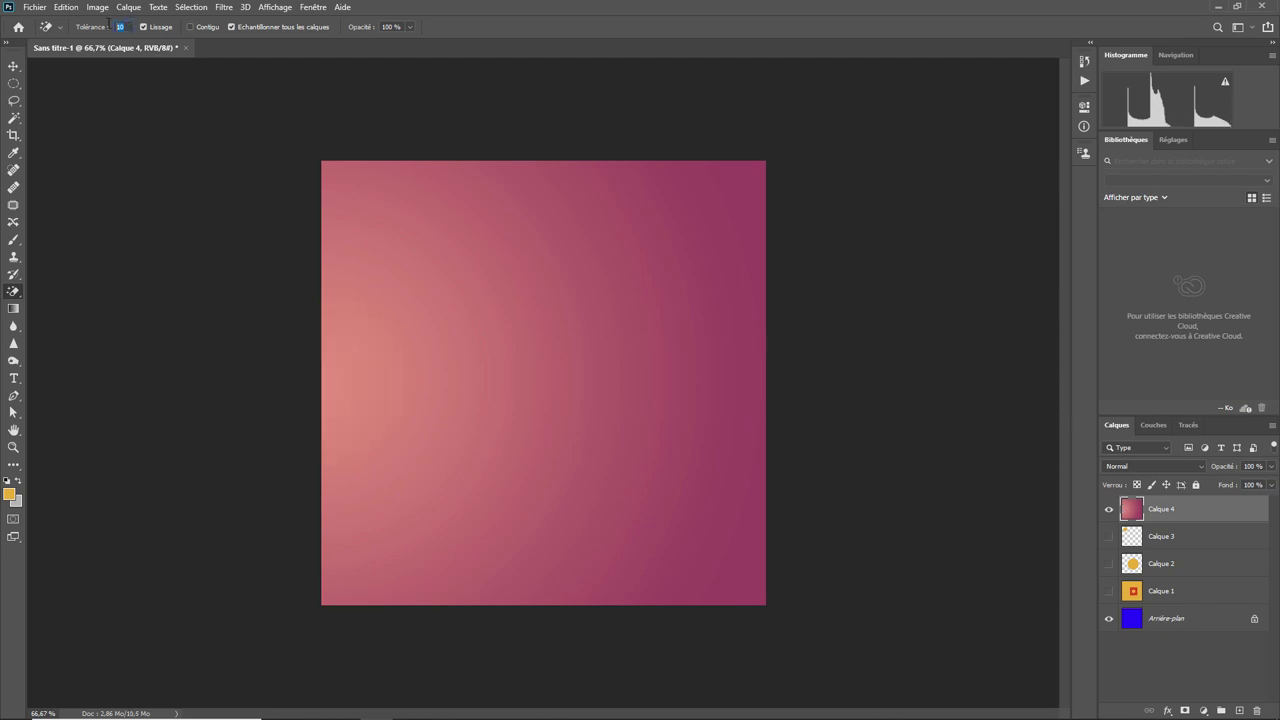
- Magic-erase a larger part of the gradient at tolerance 50, then undo it
{"action": "type", "text": "50"}
{"action": "key", "text": "Tab"}
{"action": "left_click", "coordinate": [329, 399]}
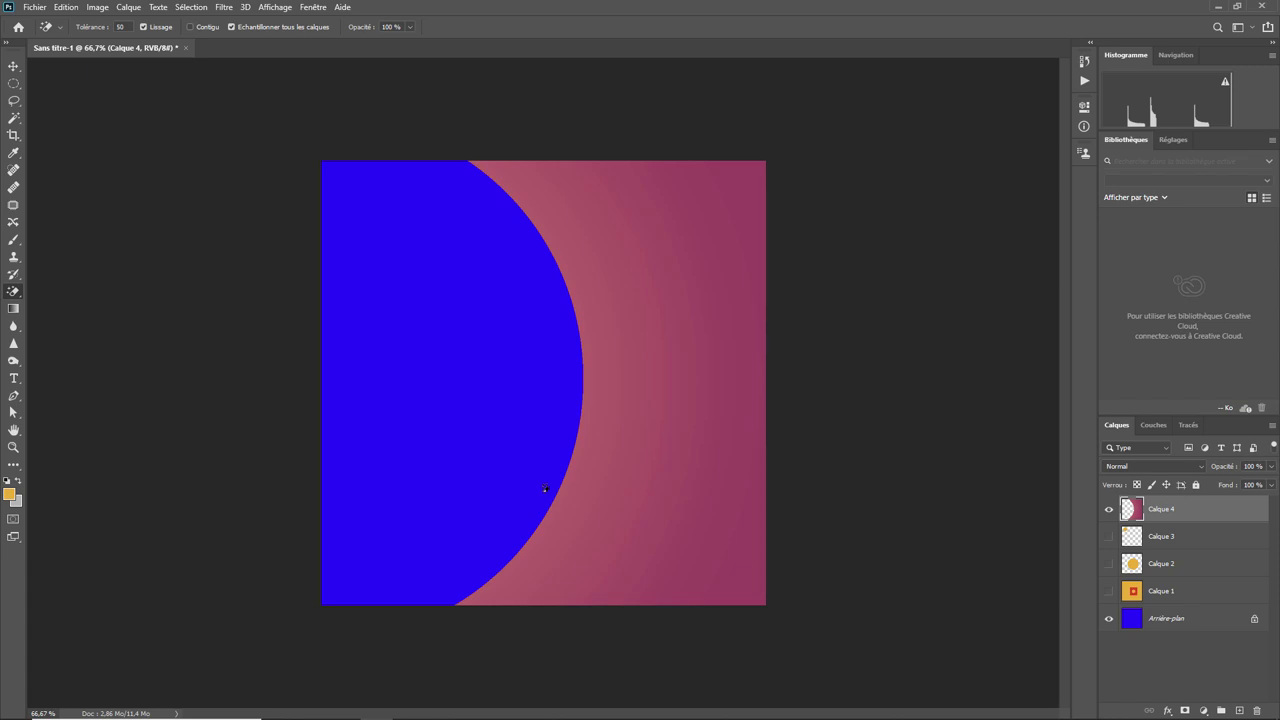
{"action": "key", "text": "ctrl+z"}
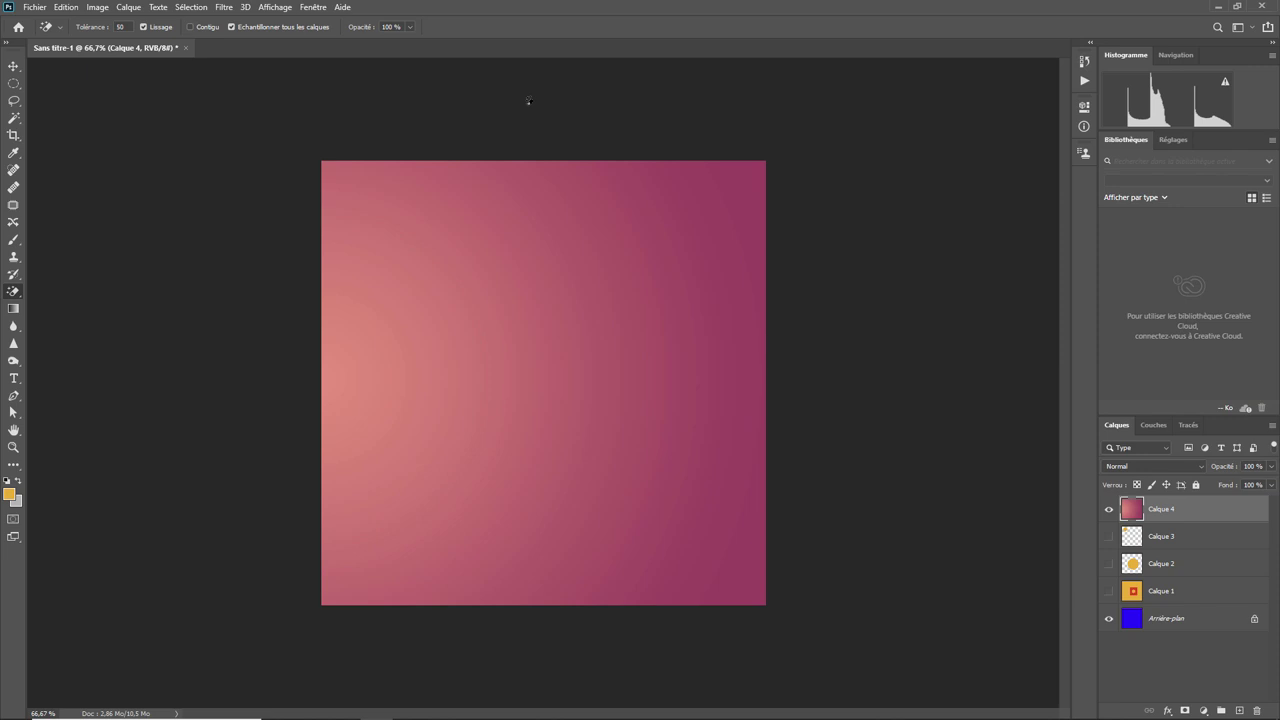
- Lower magic eraser opacity to 43%, test a partial erase with the background toggled, then undo
{"action": "left_click", "coordinate": [409, 27]}
{"action": "left_click_drag", "start_coordinate": [410, 41], "coordinate": [382, 41]}
{"action": "left_click", "coordinate": [337, 388]}
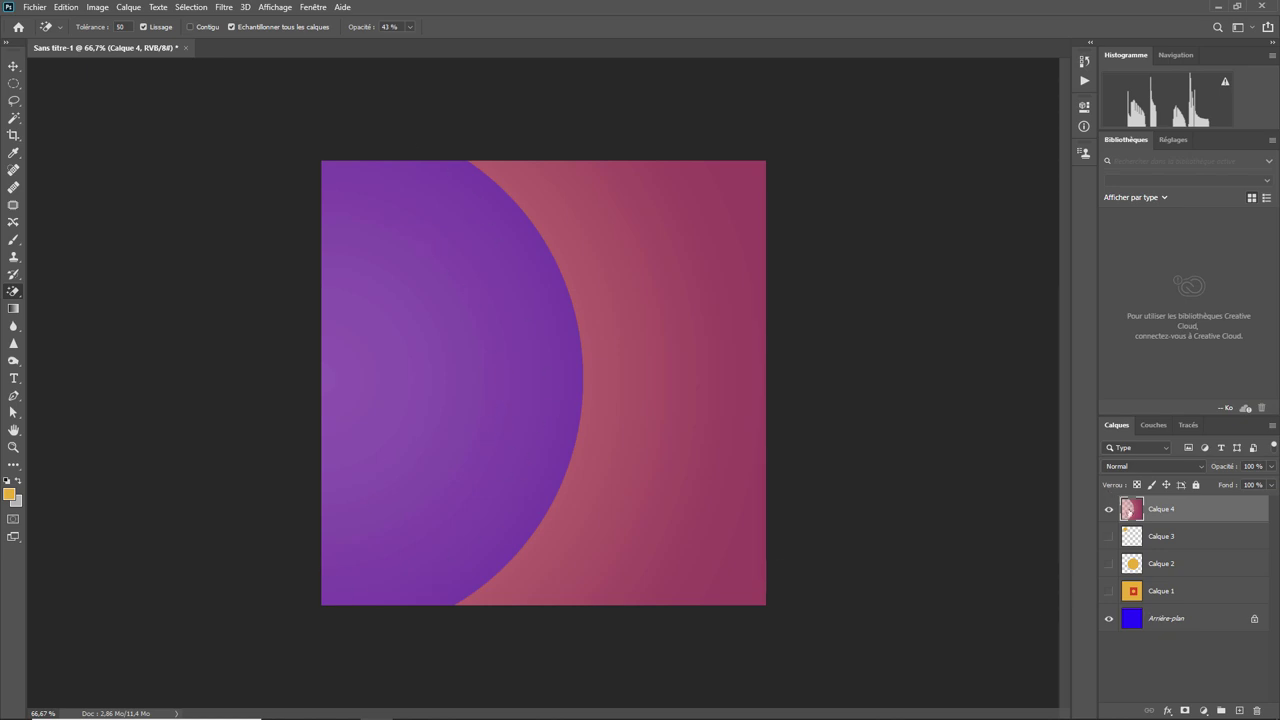
{"action": "left_click", "coordinate": [1108, 619]}
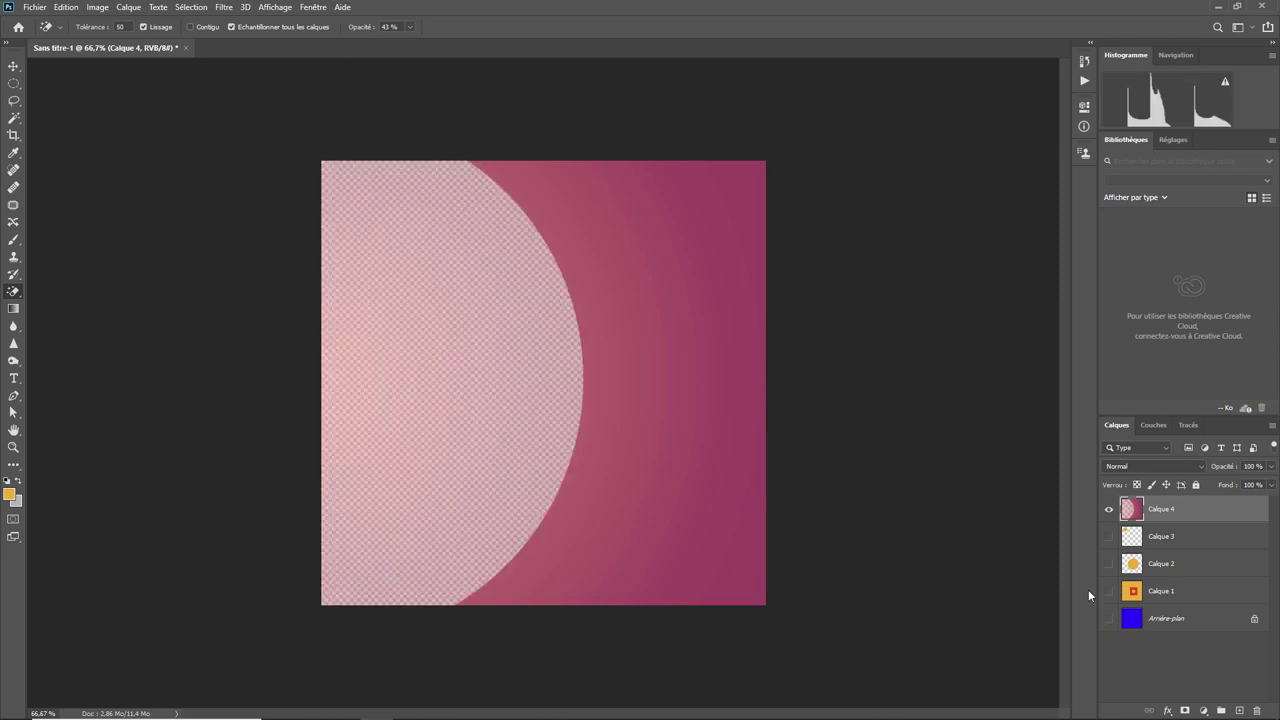
{"action": "left_click", "coordinate": [1108, 619]}
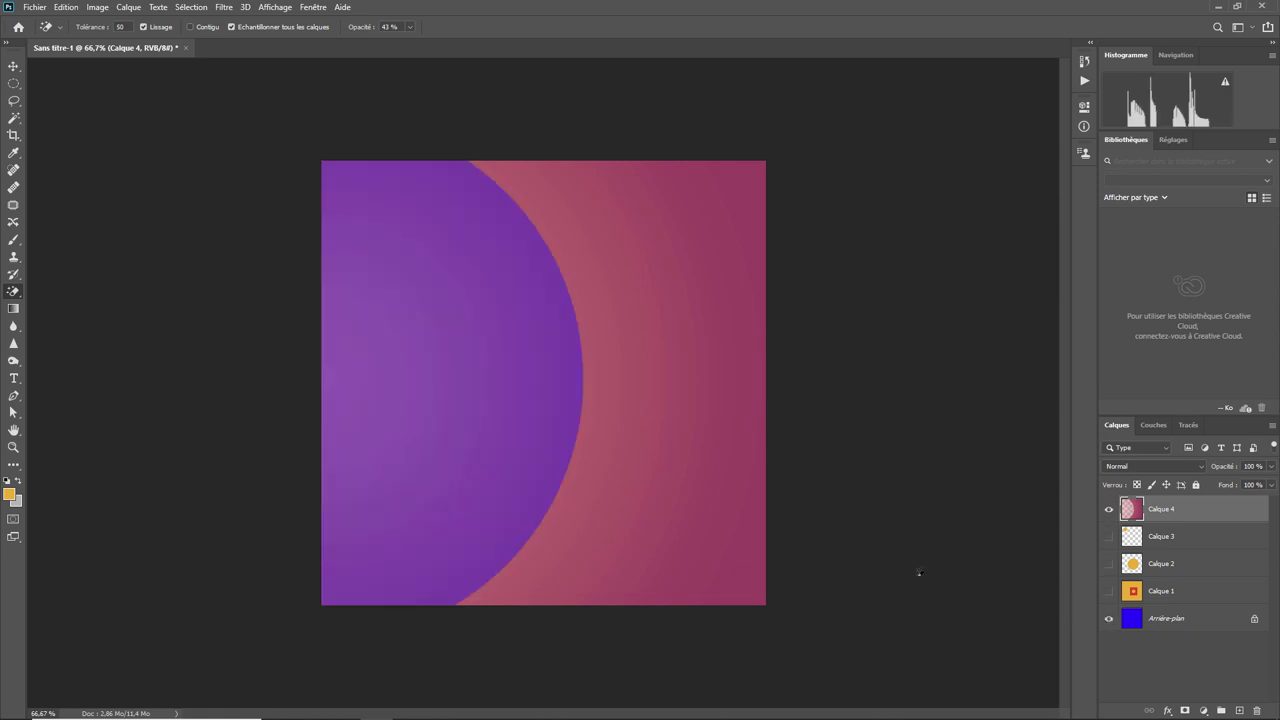
{"action": "key", "text": "ctrl+z"}
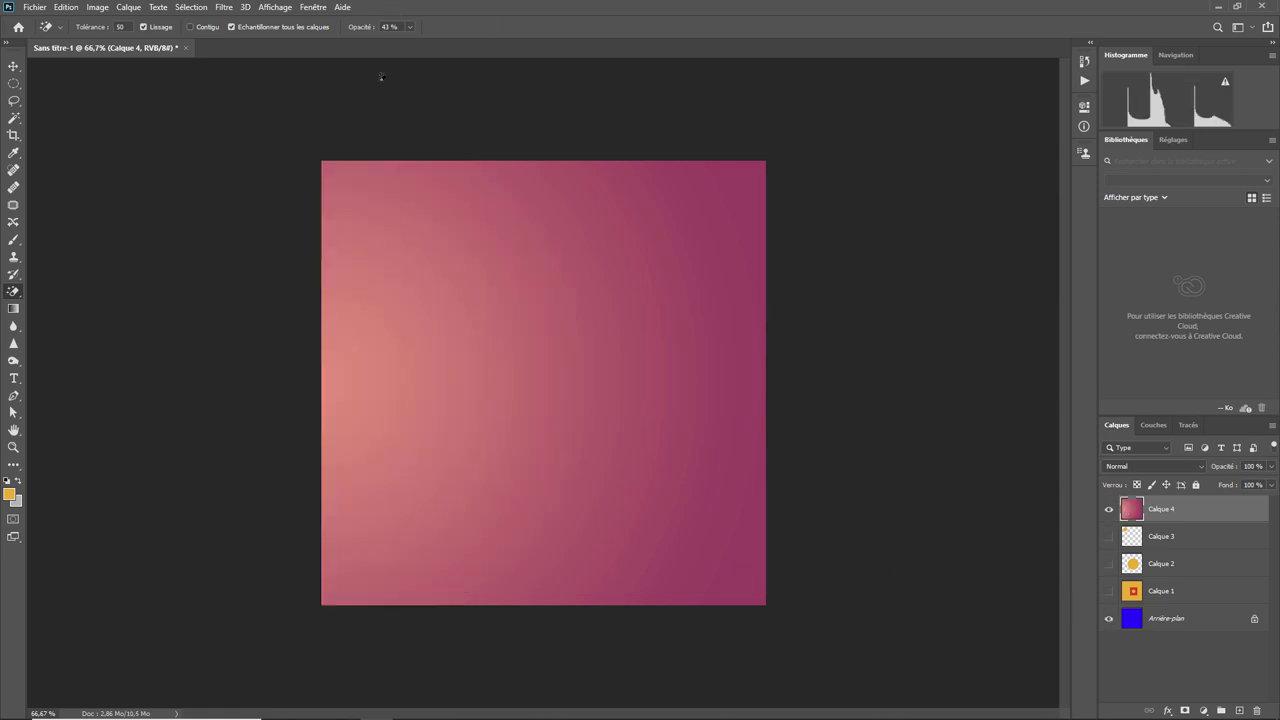
- Try a magic erase on the gradient's left without edge smoothing, inspect it, and undo
{"action": "left_click", "coordinate": [144, 27]}
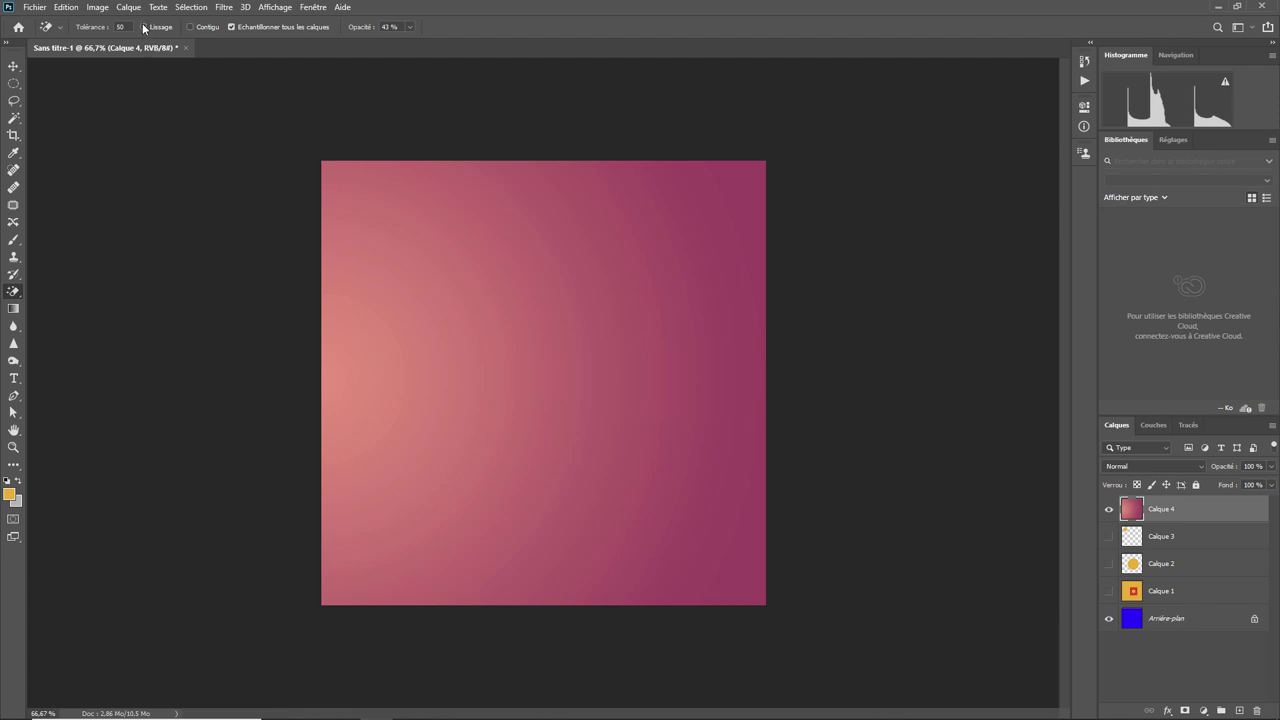
{"action": "left_click", "coordinate": [336, 378]}
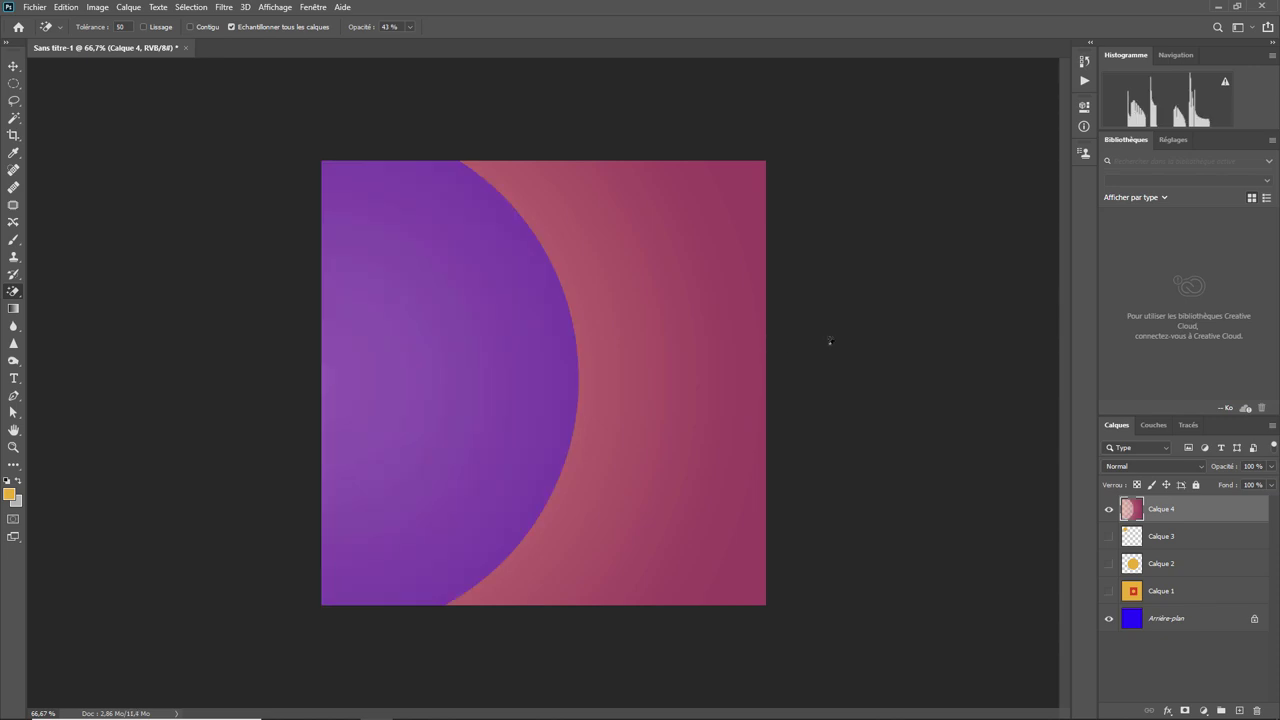
{"action": "key", "text": "ctrl+plus"}
{"action": "key", "text": "ctrl+plus"}
{"action": "key", "text": "ctrl+plus"}
{"action": "key", "text": "ctrl+plus"}
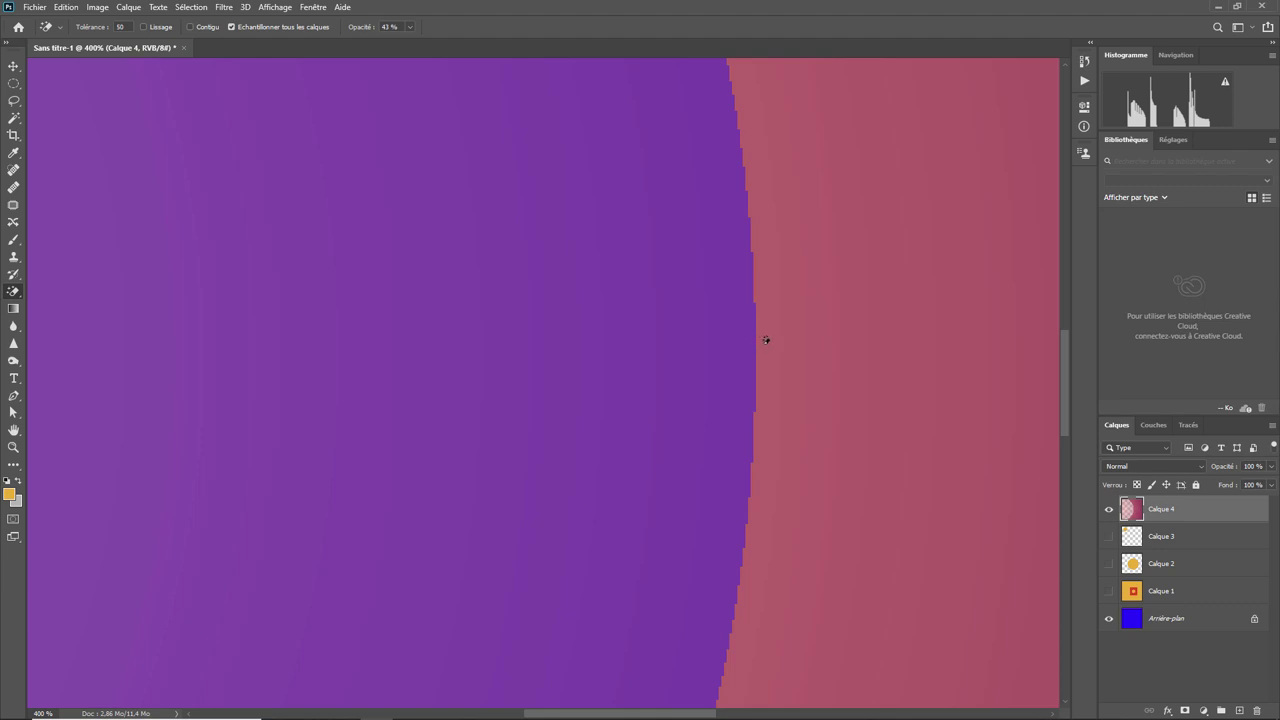
{"action": "key", "text": "ctrl+z"}
{"action": "key", "text": "ctrl+minus"}
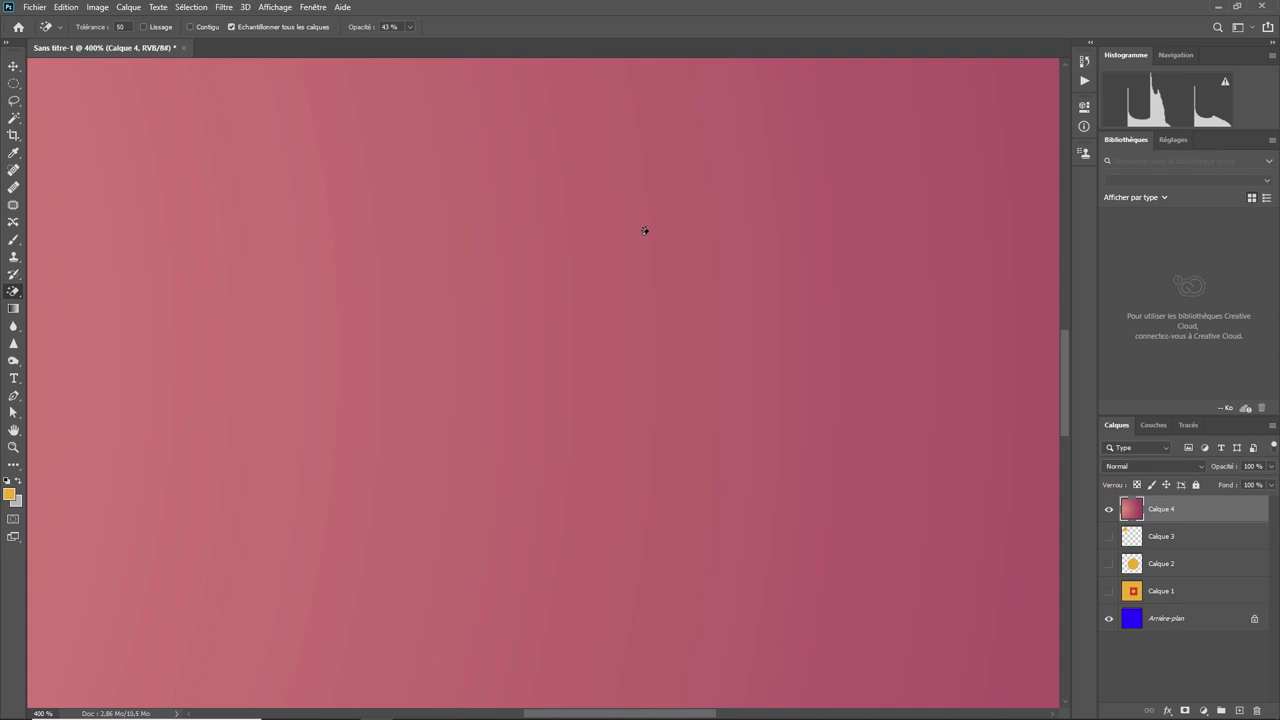
{"action": "key", "text": "ctrl+minus"}
{"action": "key", "text": "ctrl+minus"}
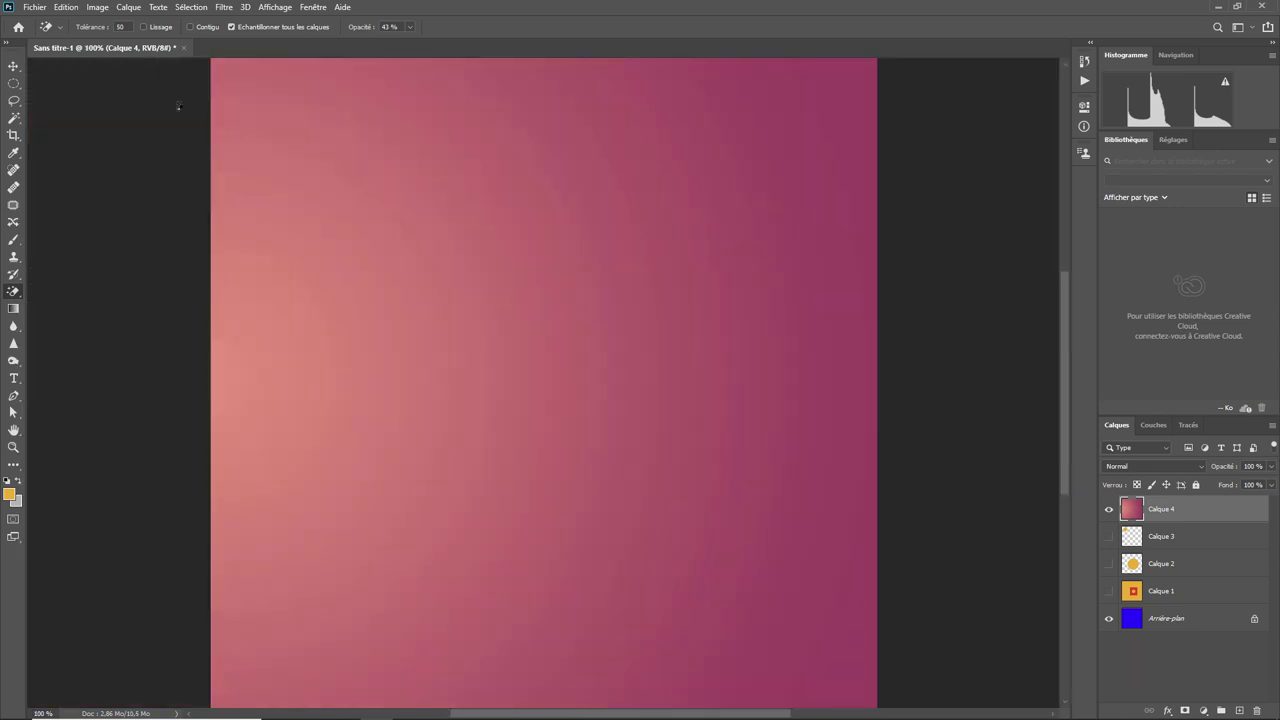
- Enable Lissage and magic-erase the pink gradient's left side, leaving a smooth purple arc
{"action": "left_click", "coordinate": [143, 27]}
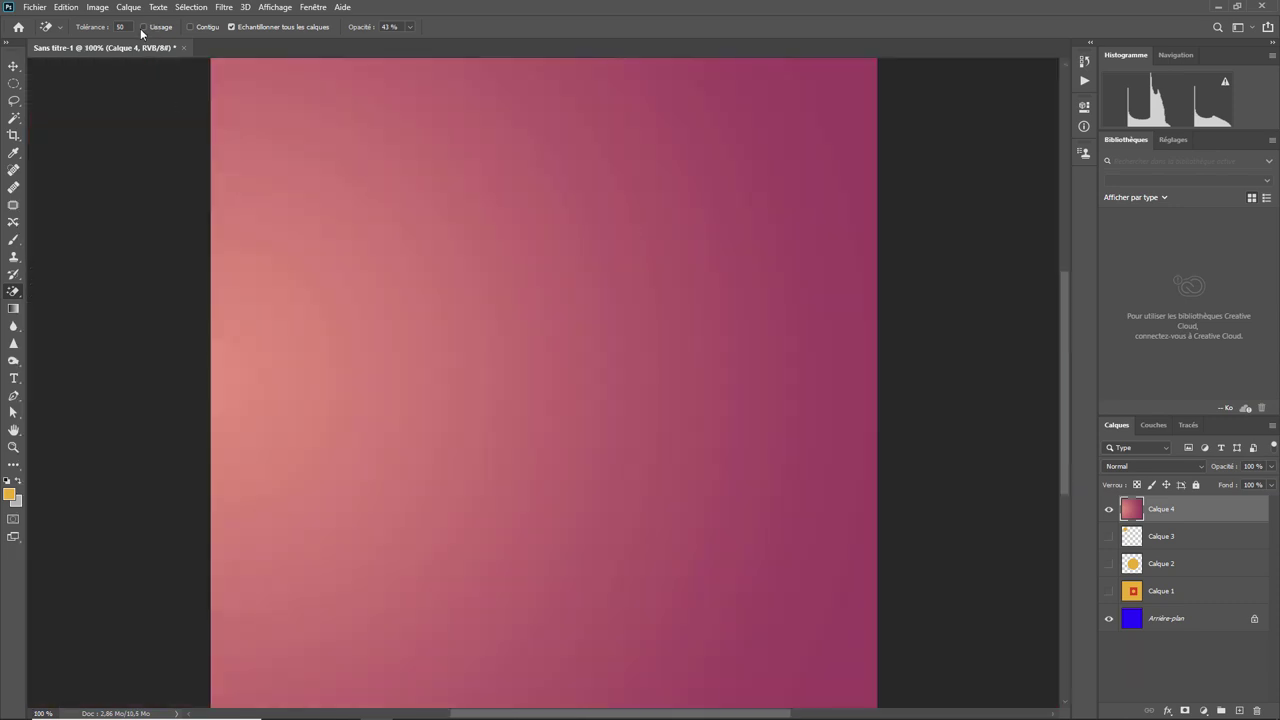
{"action": "left_click", "coordinate": [221, 385]}
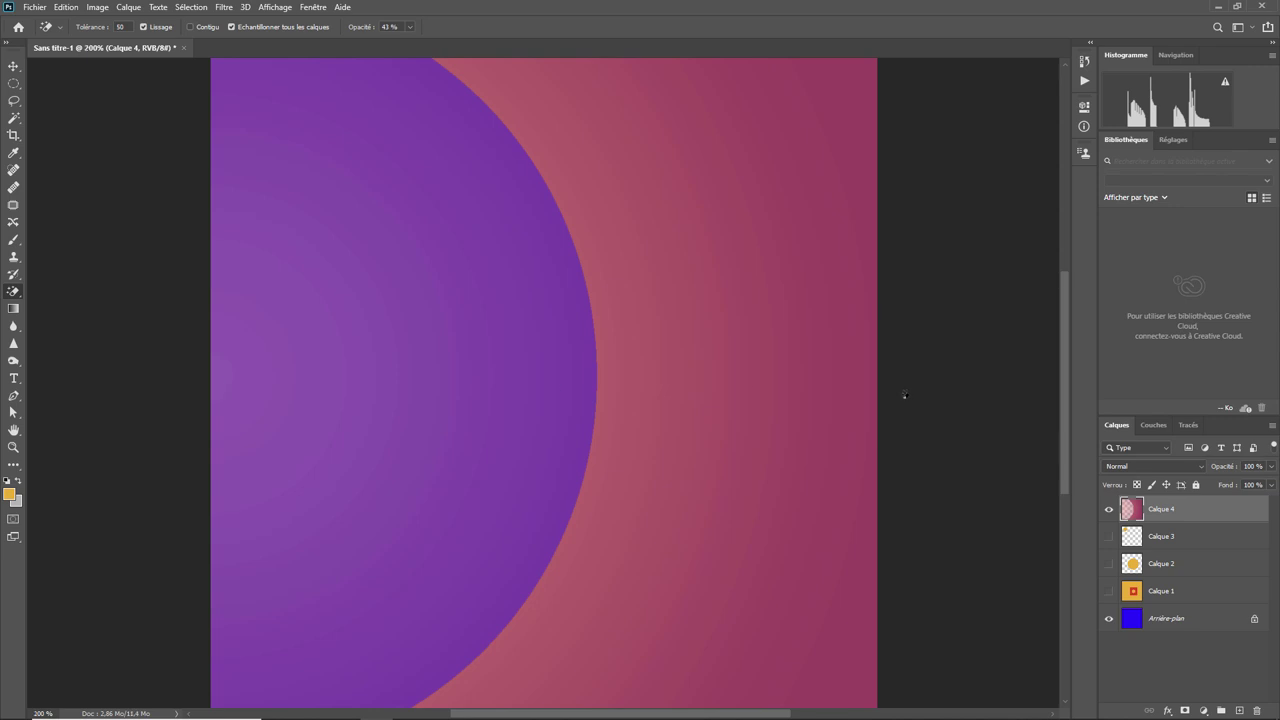
{"action": "key", "text": "ctrl+plus"}
{"action": "key", "text": "ctrl+plus"}
{"action": "key", "text": "ctrl+plus"}
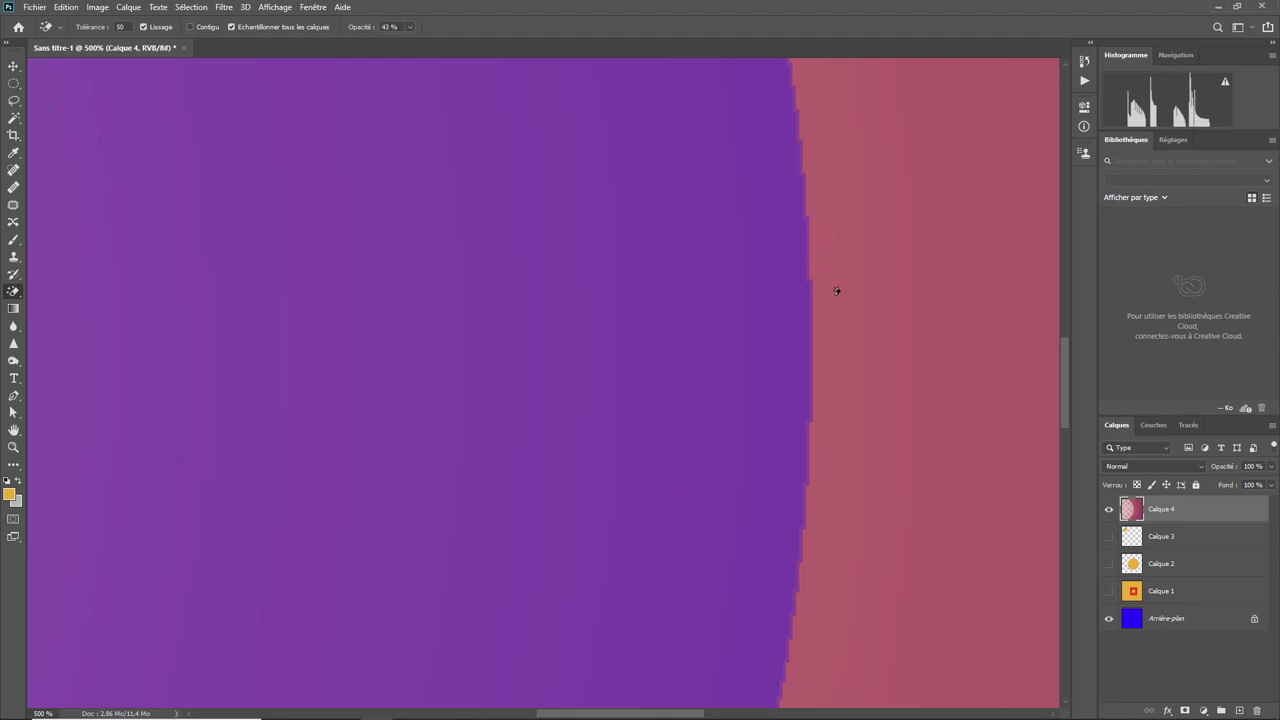
{"action": "key", "text": "ctrl+minus"}
{"action": "key", "text": "ctrl+minus"}
{"action": "key", "text": "ctrl+minus"}
{"action": "key", "text": "ctrl+minus"}
{"action": "key", "text": "ctrl+minus"}
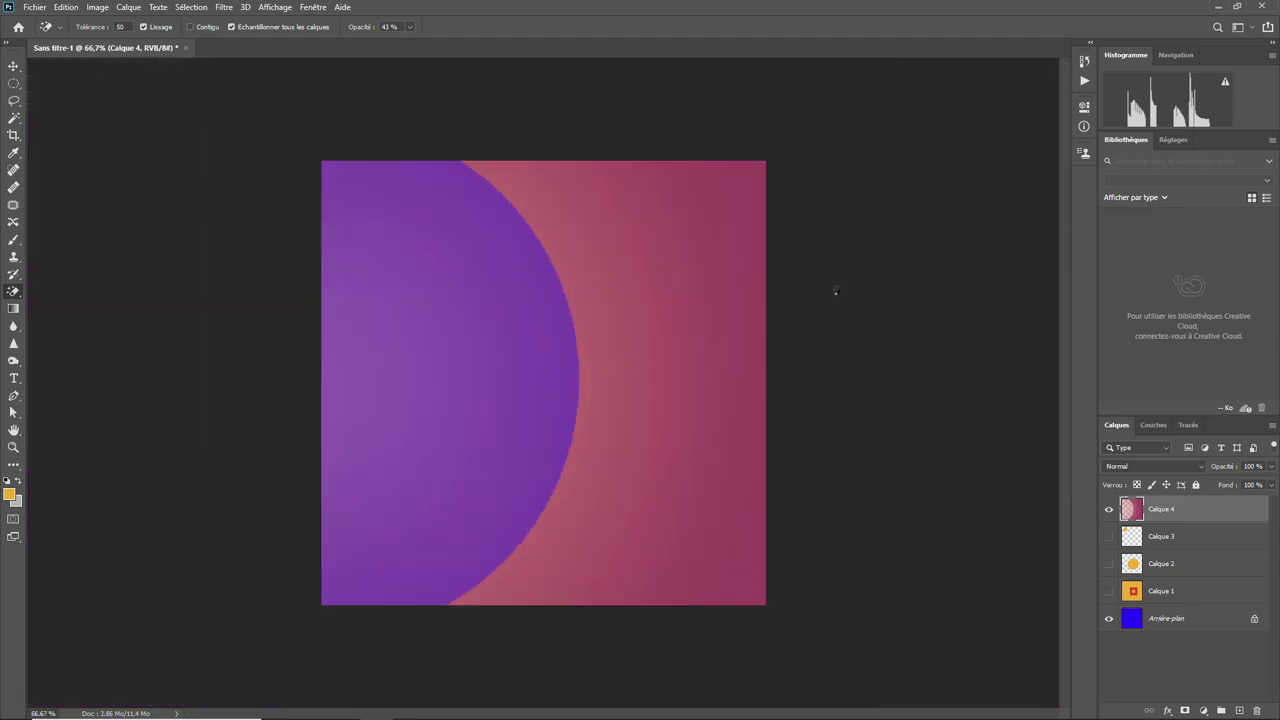
- Hide Calque 4, show Calque 1, and switch to the Background Eraser on Calque 1
{"action": "left_click", "coordinate": [1108, 510]}
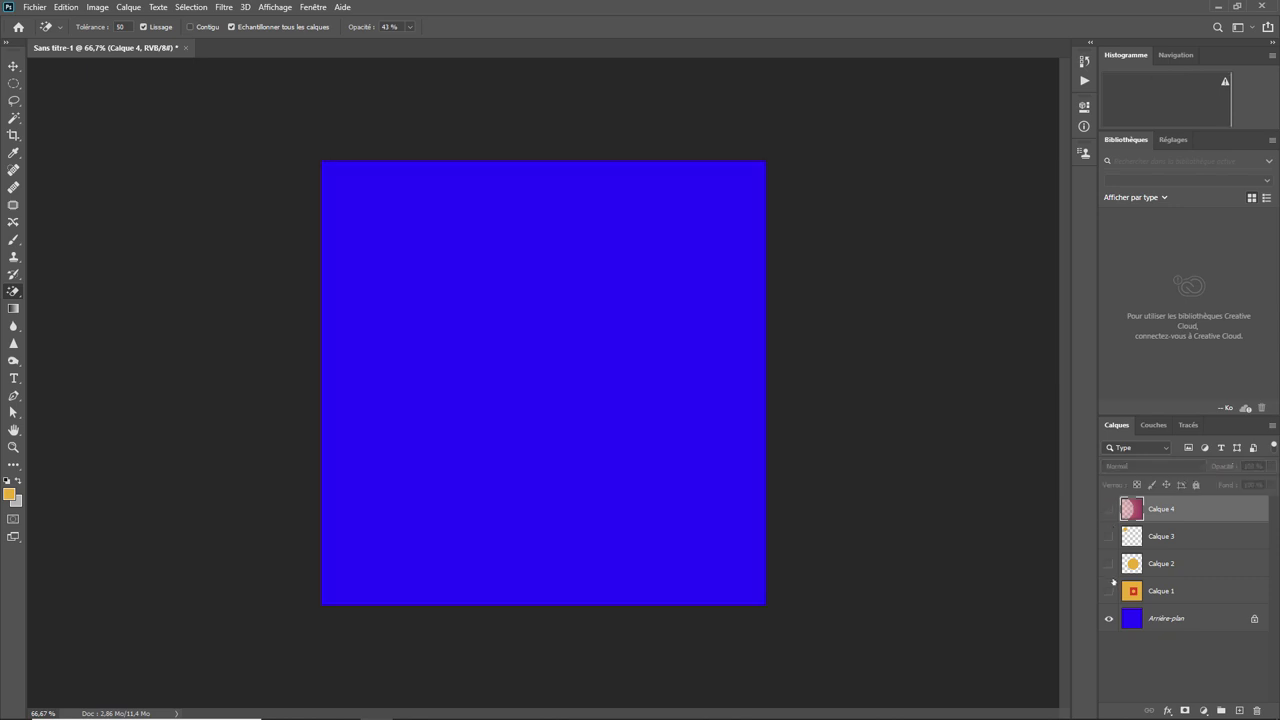
{"action": "left_click", "coordinate": [1108, 591]}
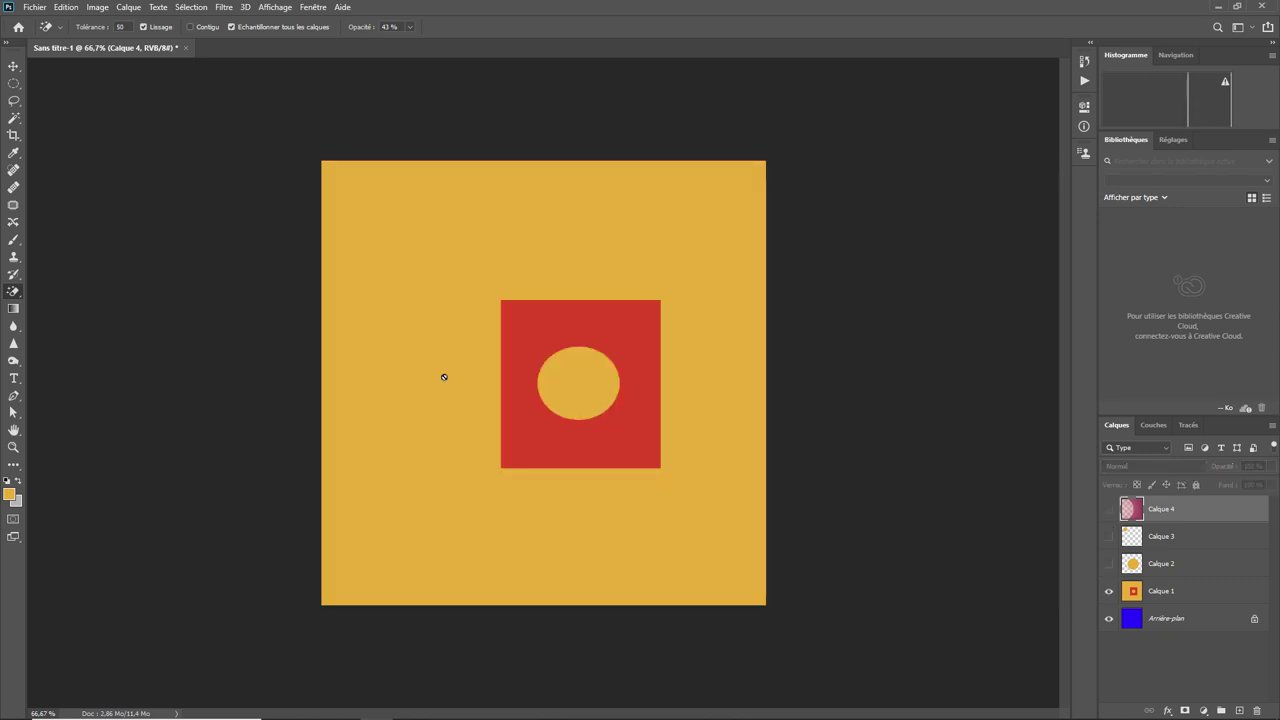
{"action": "right_click", "coordinate": [22, 293]}
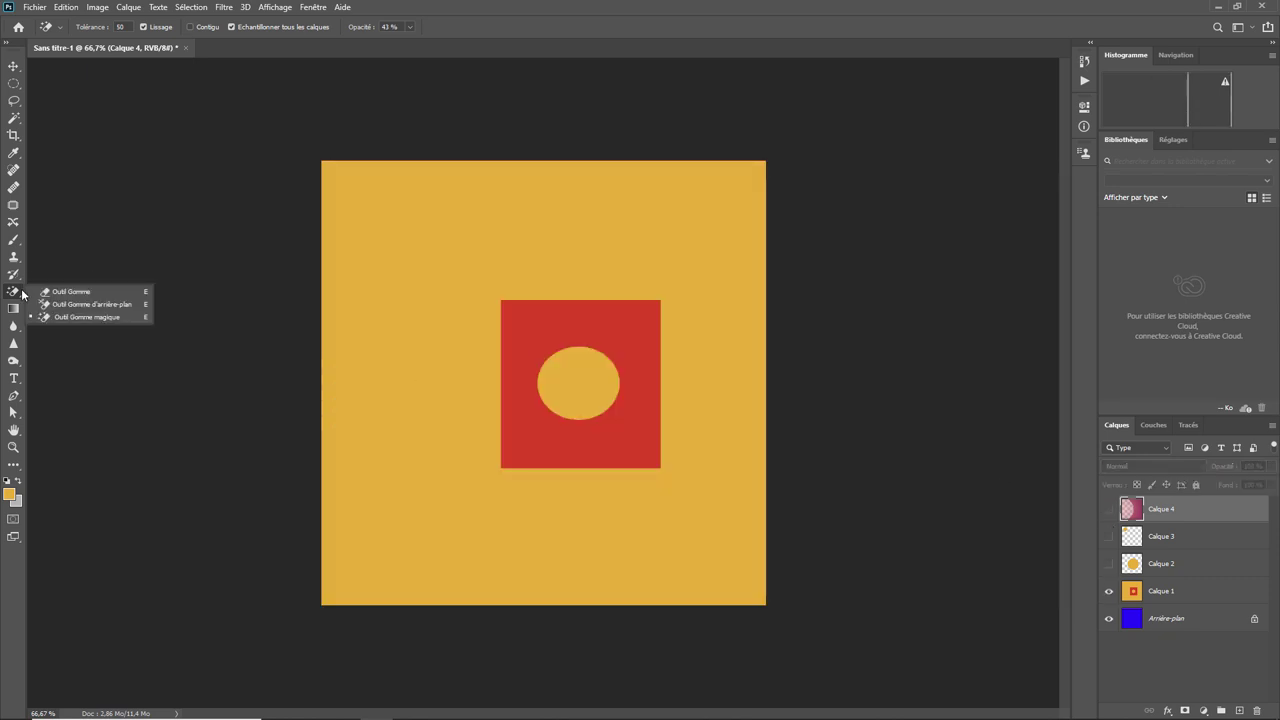
{"action": "left_click", "coordinate": [80, 304]}
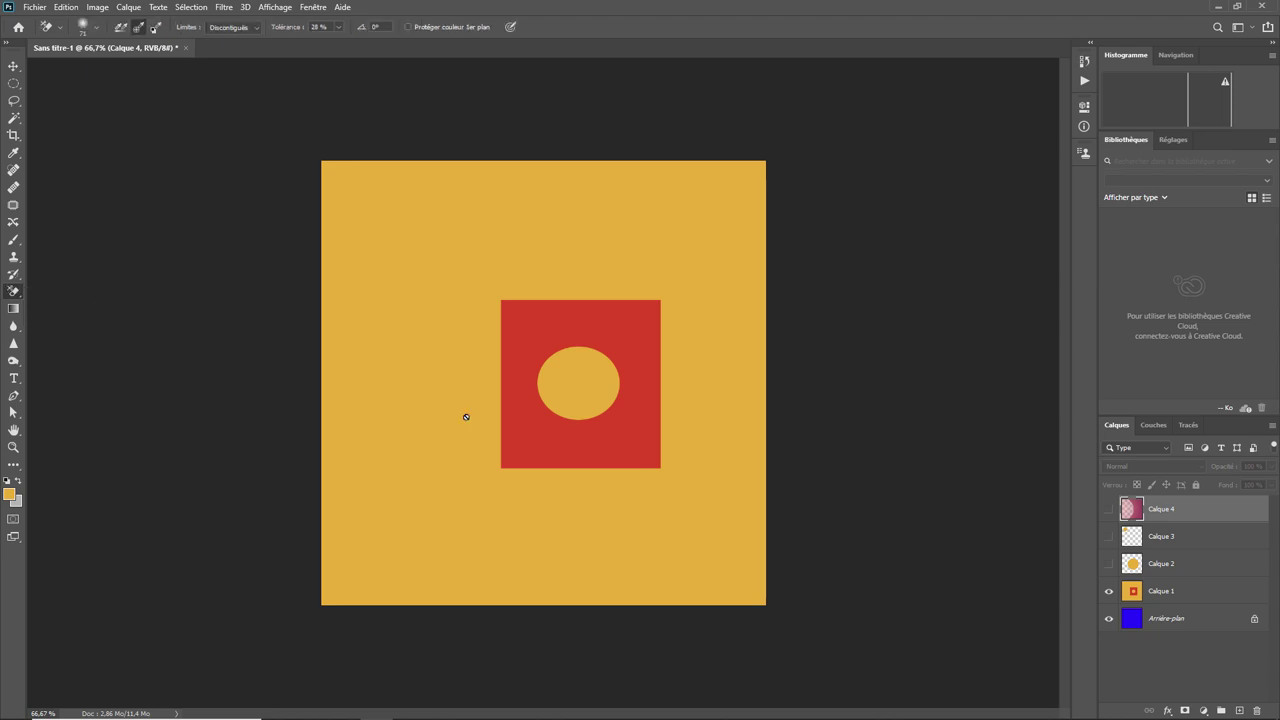
{"action": "left_click", "coordinate": [1212, 591]}
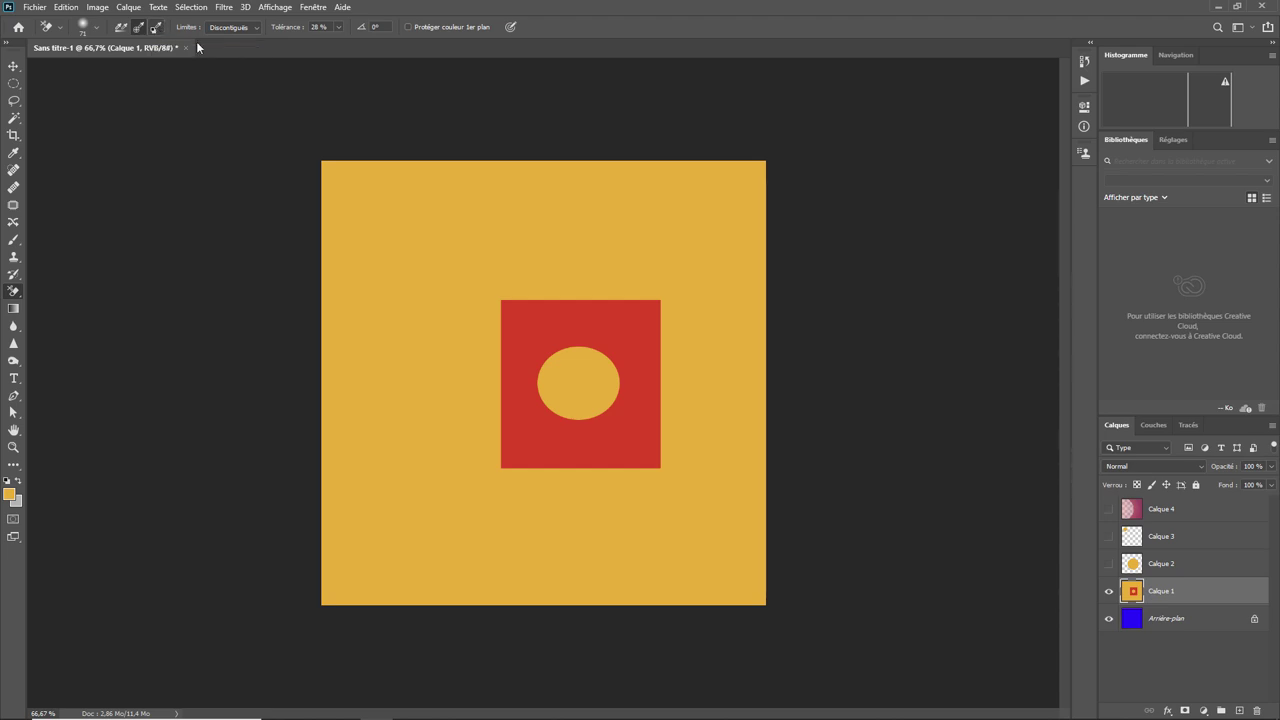
{"action": "left_click", "coordinate": [244, 29]}
{"action": "left_click", "coordinate": [231, 28]}
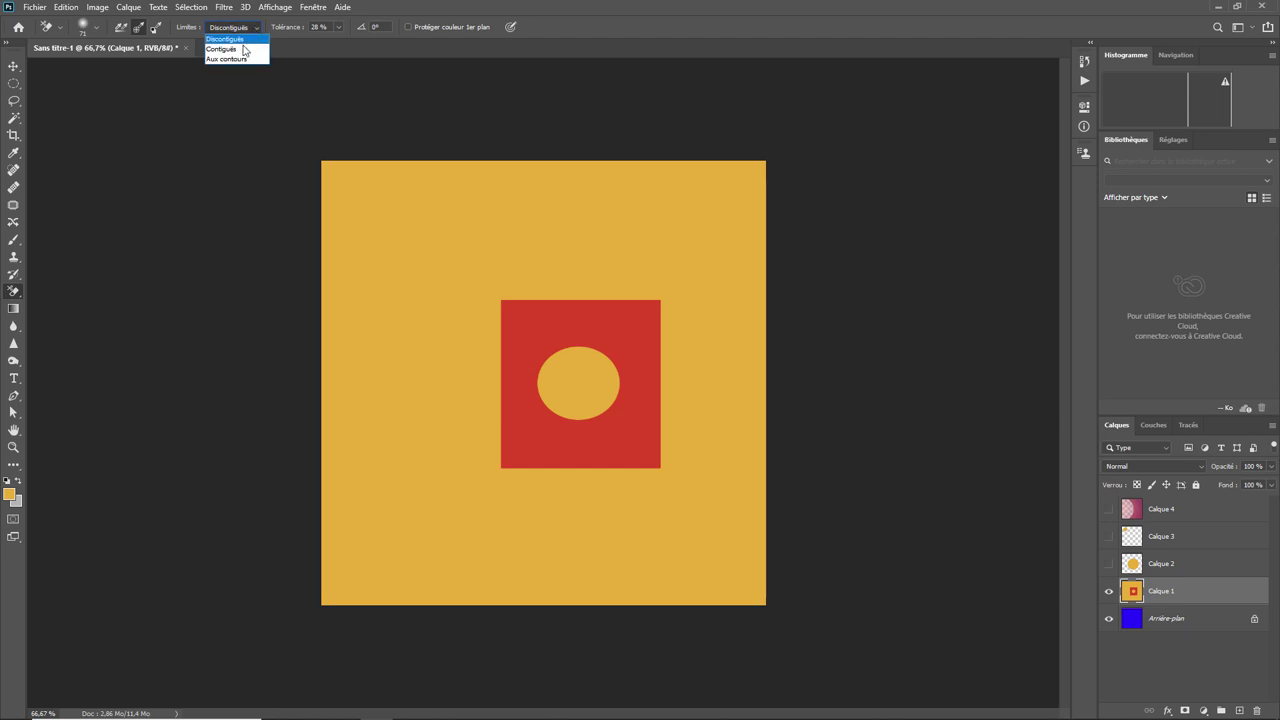
{"action": "left_click", "coordinate": [242, 44]}
{"action": "left_click", "coordinate": [257, 28]}
{"action": "left_click", "coordinate": [241, 56]}
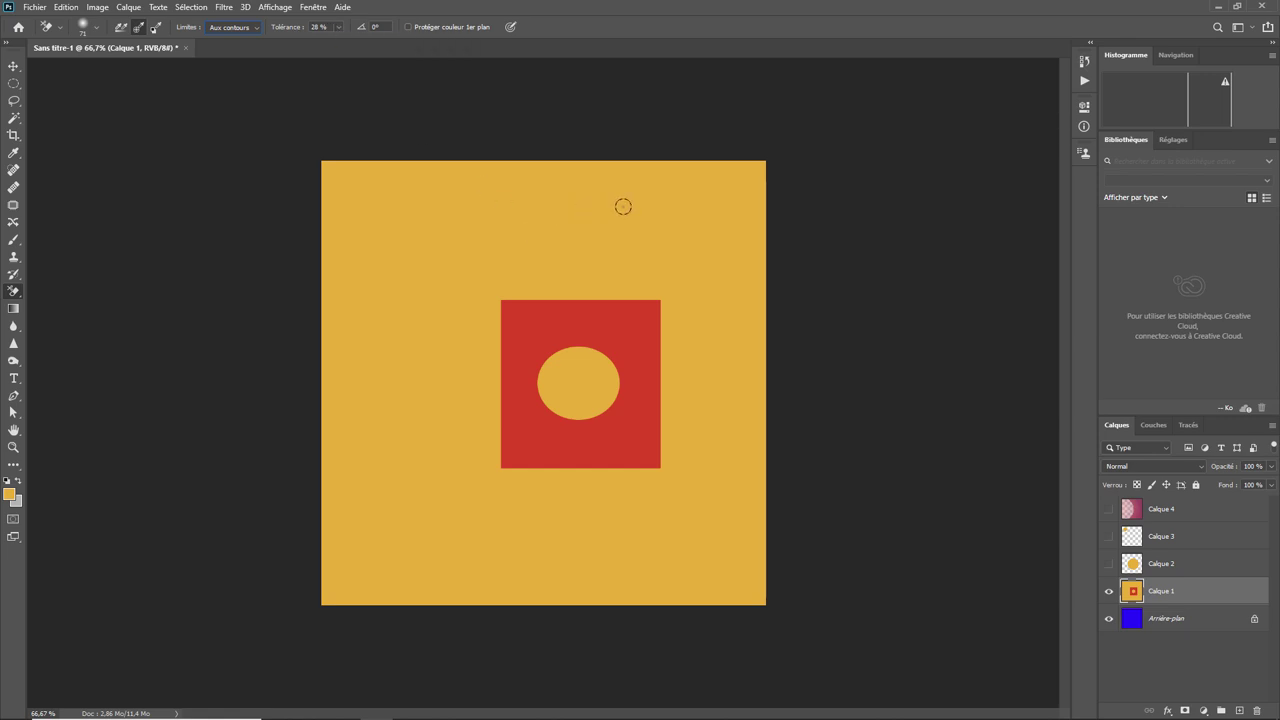
{"action": "key", "text": "ctrl+plus"}
{"action": "key", "text": "ctrl+plus"}
{"action": "key", "text": "ctrl+plus"}
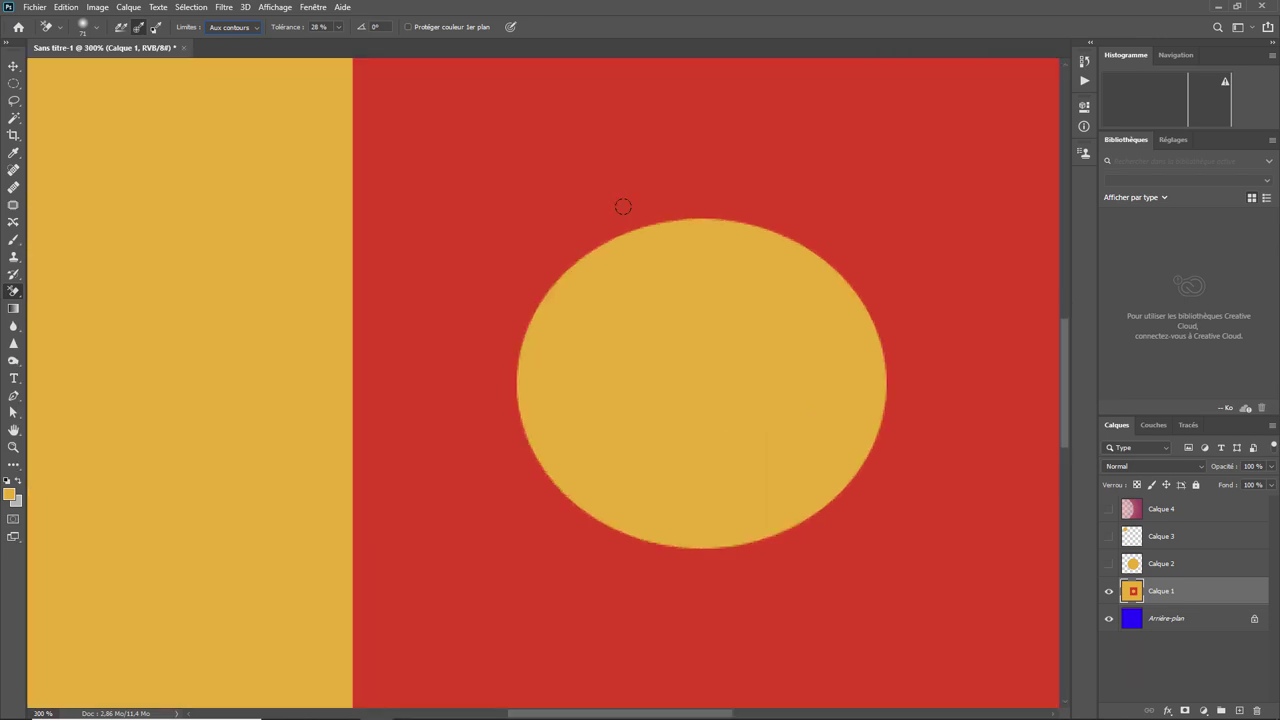
{"action": "key", "text": "ctrl+minus"}
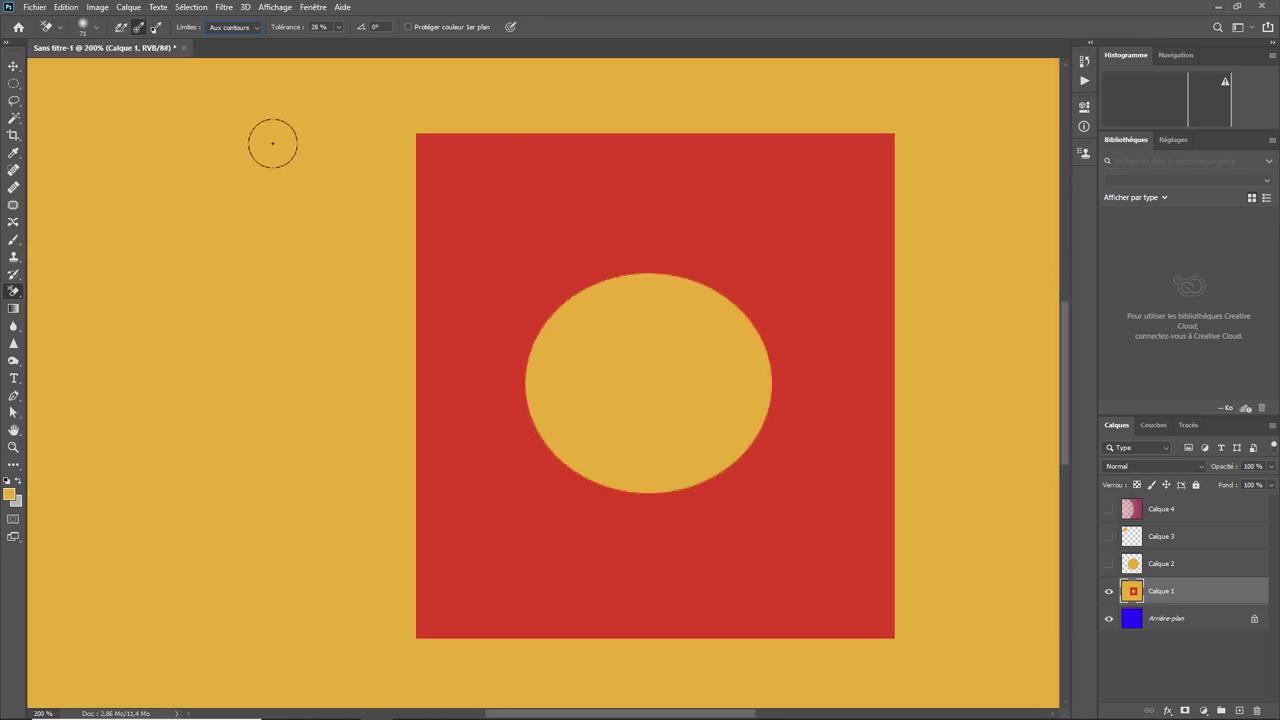
{"action": "key", "text": "Up"}
- Fill a narrow vertical strip inside the red square's left edge with yellow, then deselect
{"action": "left_click", "coordinate": [14, 84]}
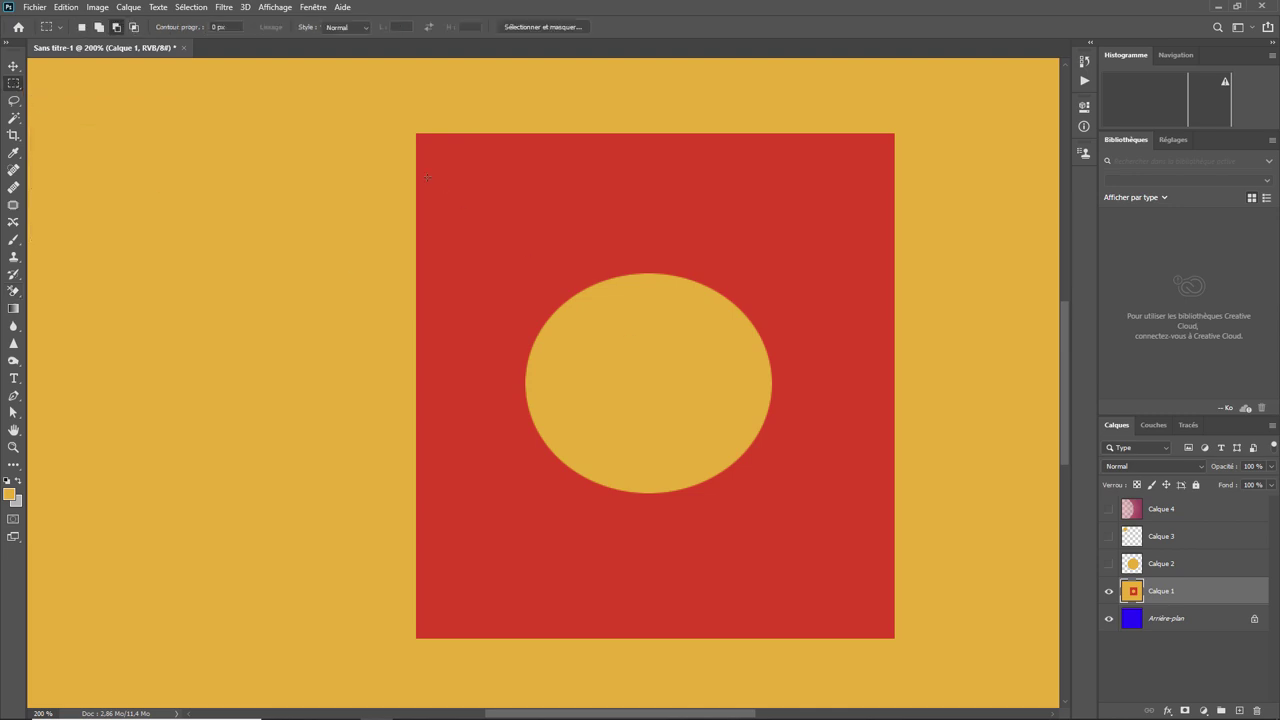
{"action": "left_click_drag", "start_coordinate": [427, 177], "coordinate": [450, 596]}
{"action": "left_click", "coordinate": [66, 7]}
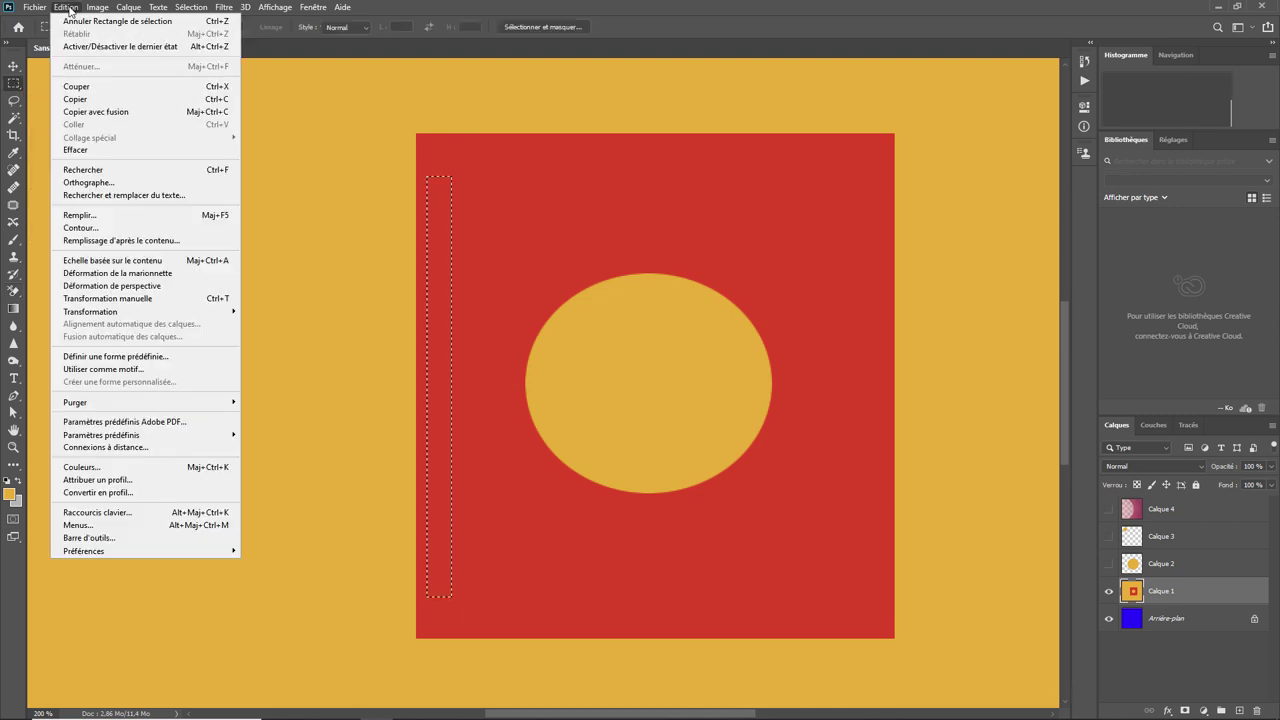
{"action": "left_click", "coordinate": [98, 217]}
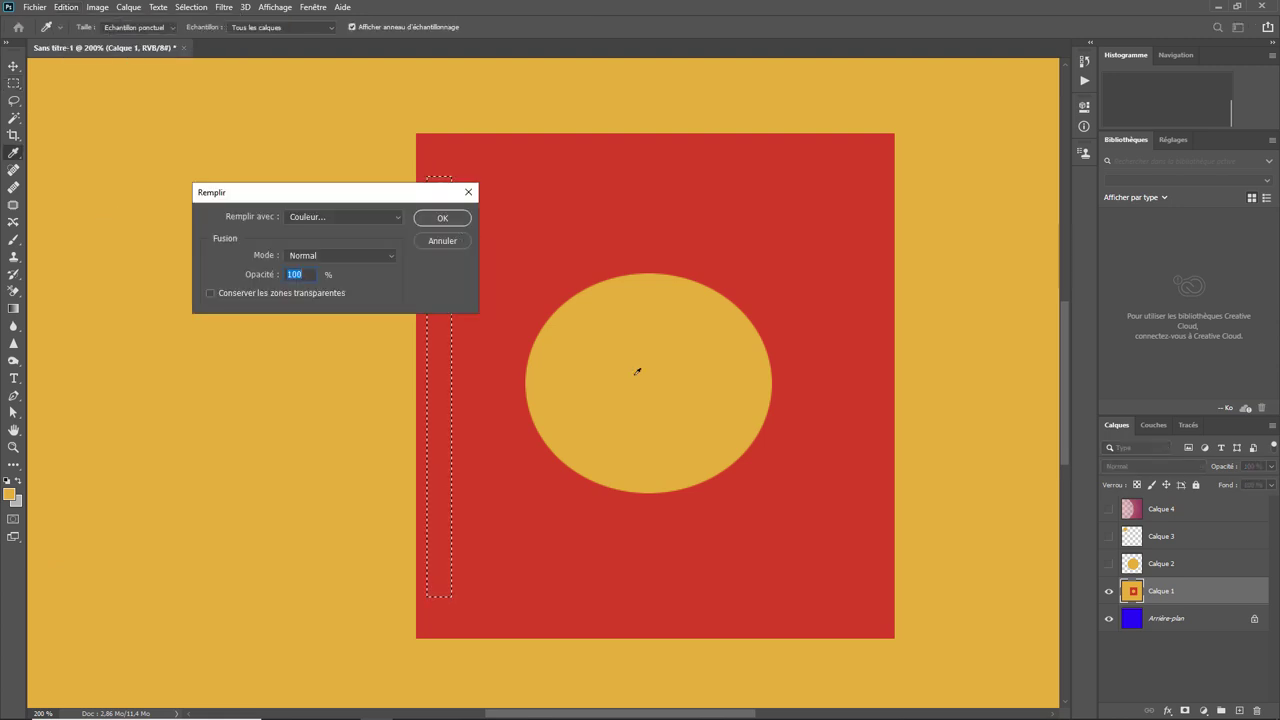
{"action": "left_click", "coordinate": [450, 217]}
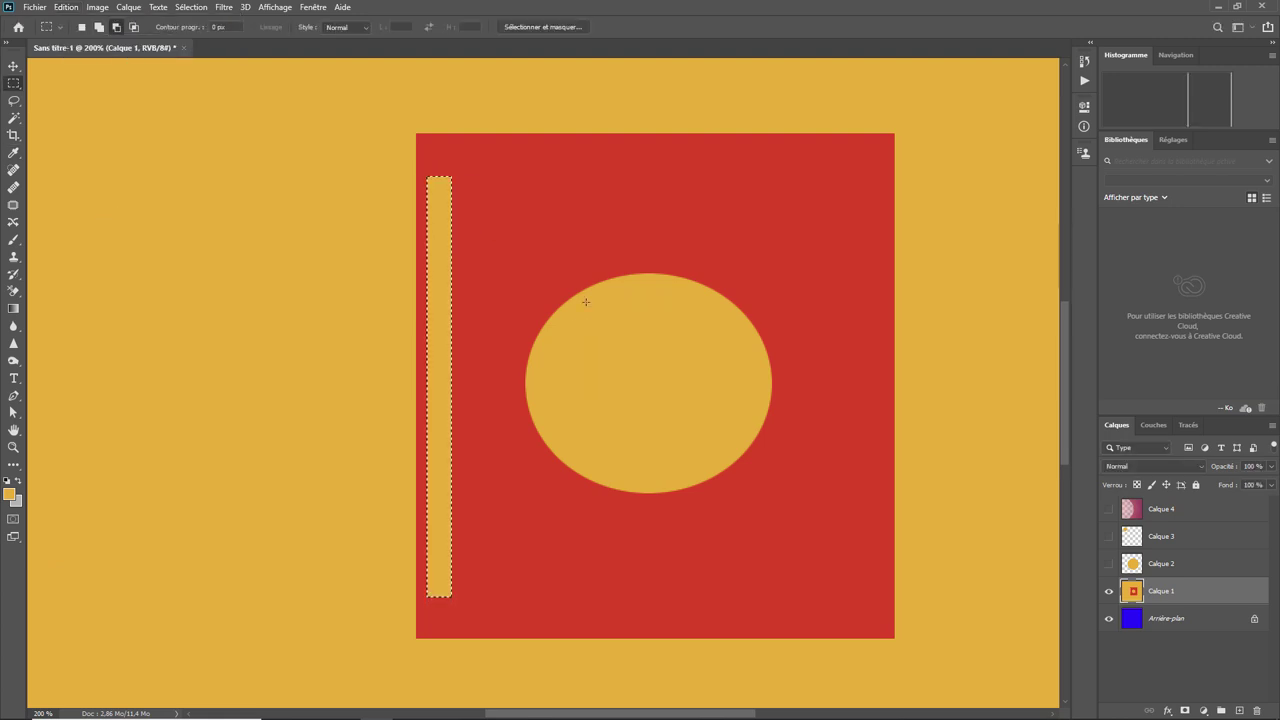
{"action": "left_click", "coordinate": [586, 301]}
{"action": "left_click", "coordinate": [13, 291]}
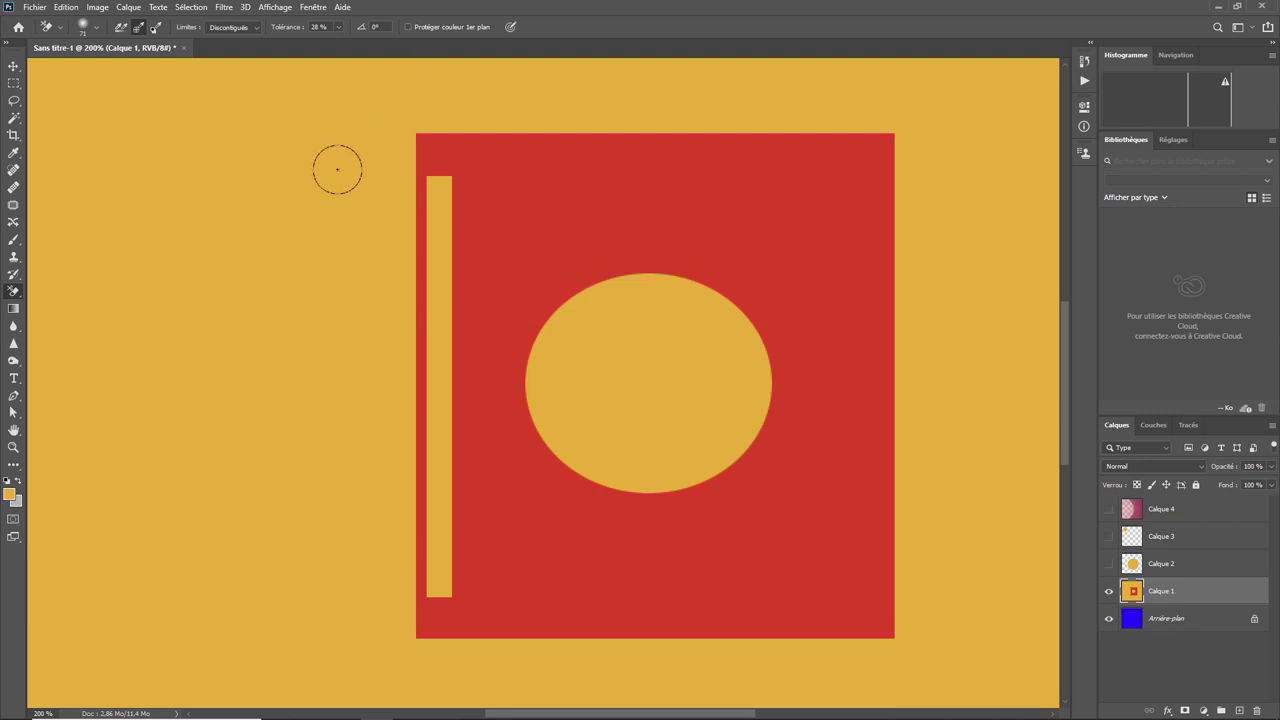
- Set eraser limits to Aux contours, test a stroke left of the red square, and undo it
{"action": "left_click", "coordinate": [255, 28]}
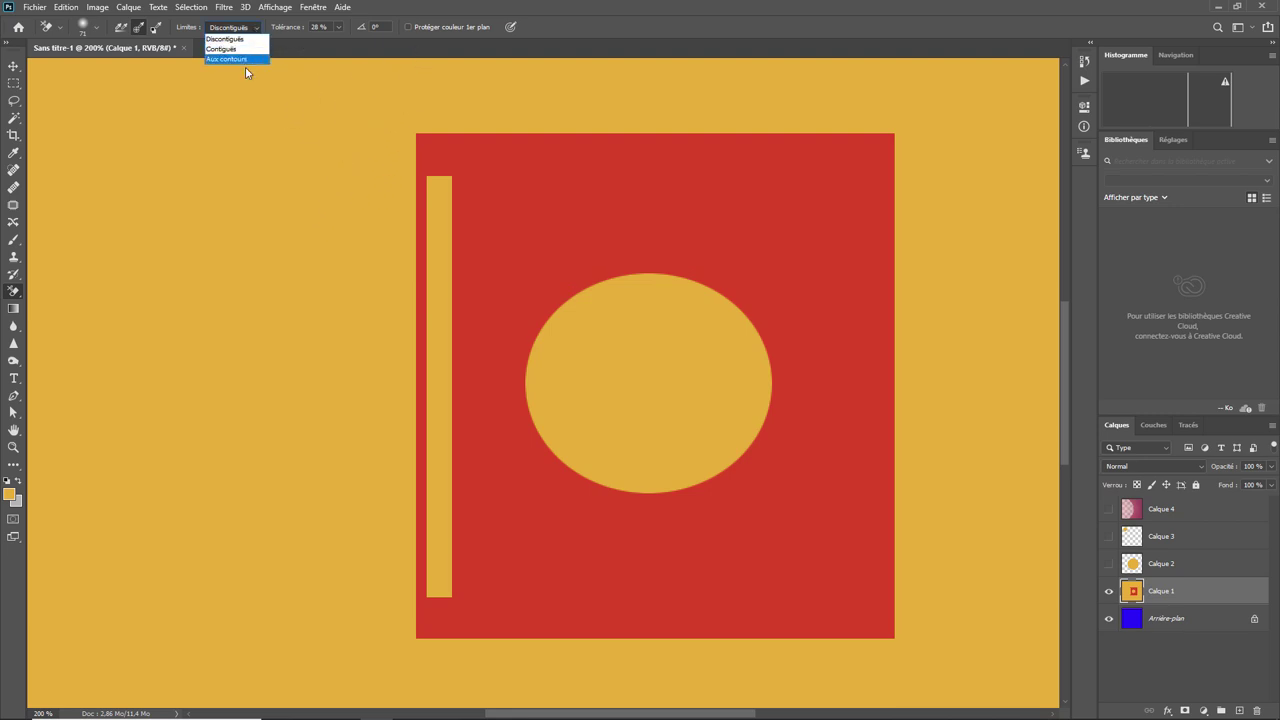
{"action": "left_click", "coordinate": [245, 59]}
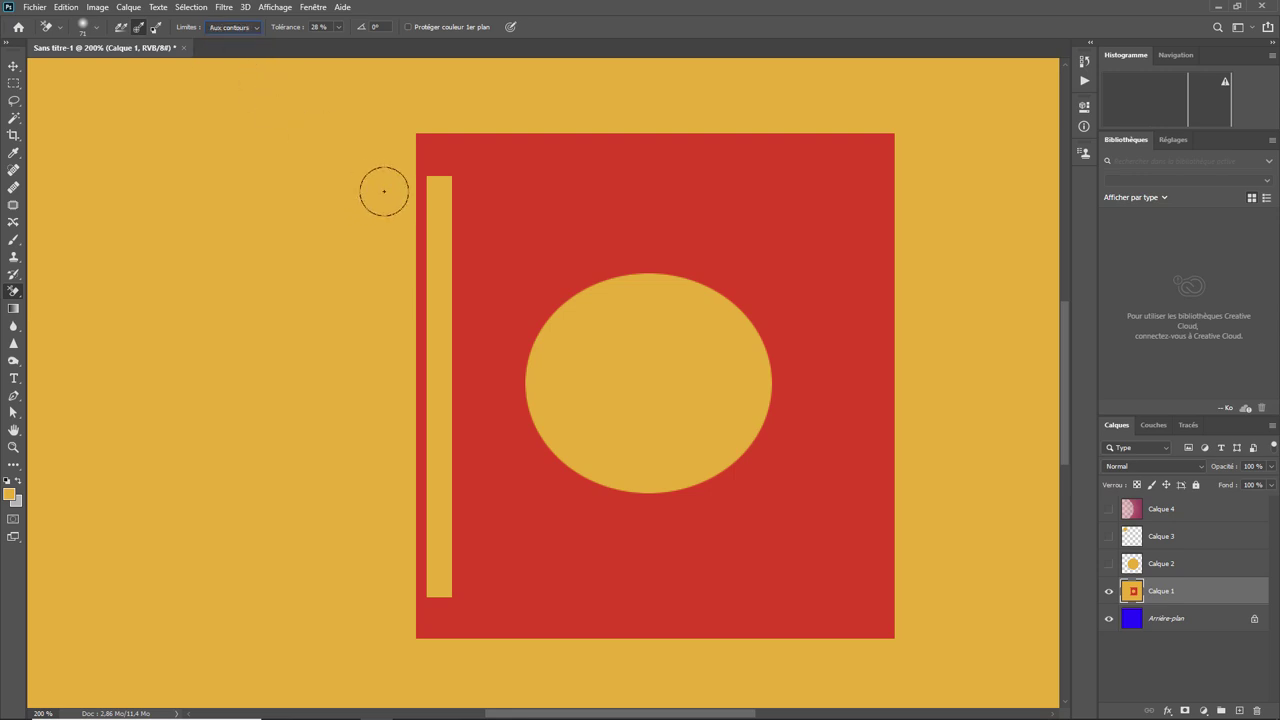
{"action": "left_click", "coordinate": [370, 187]}
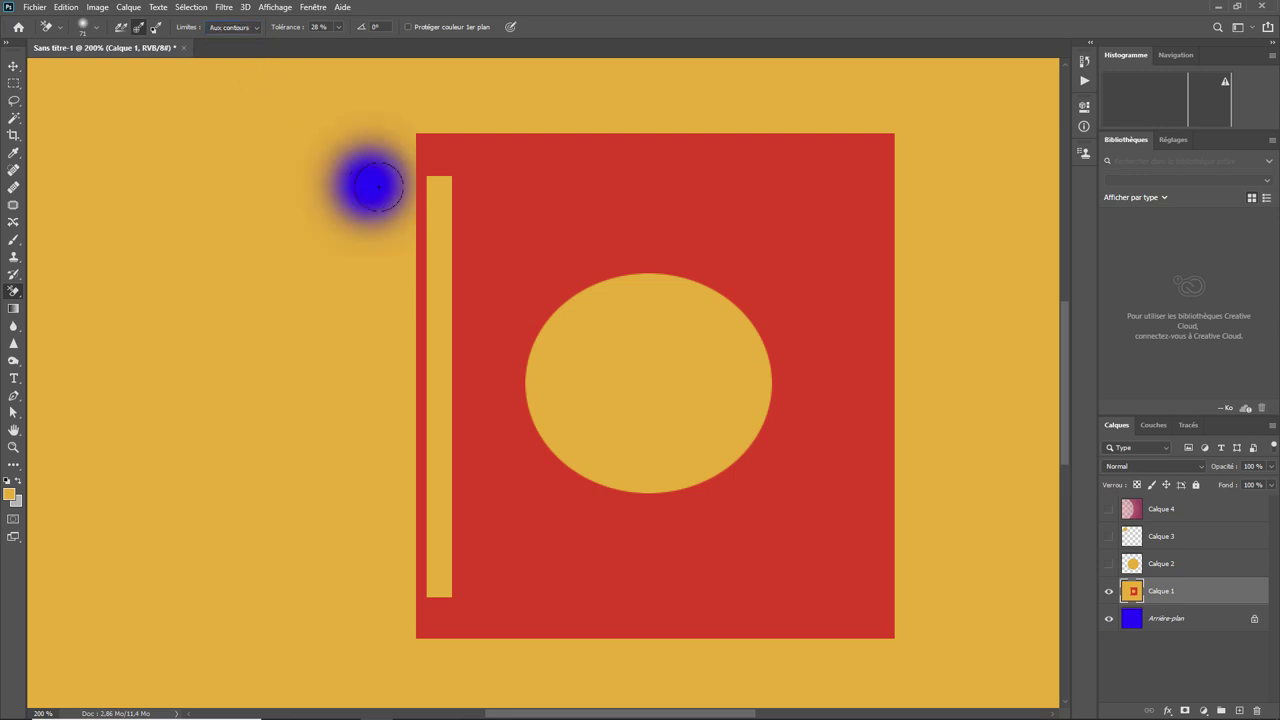
{"action": "mouse_move", "coordinate": [370, 187]}
{"action": "left_mouse_down"}
{"action": "mouse_move", "coordinate": [400, 185]}
{"action": "mouse_move", "coordinate": [395, 565]}
{"action": "mouse_move", "coordinate": [383, 227]}
{"action": "mouse_move", "coordinate": [395, 137]}
{"action": "left_mouse_up"}
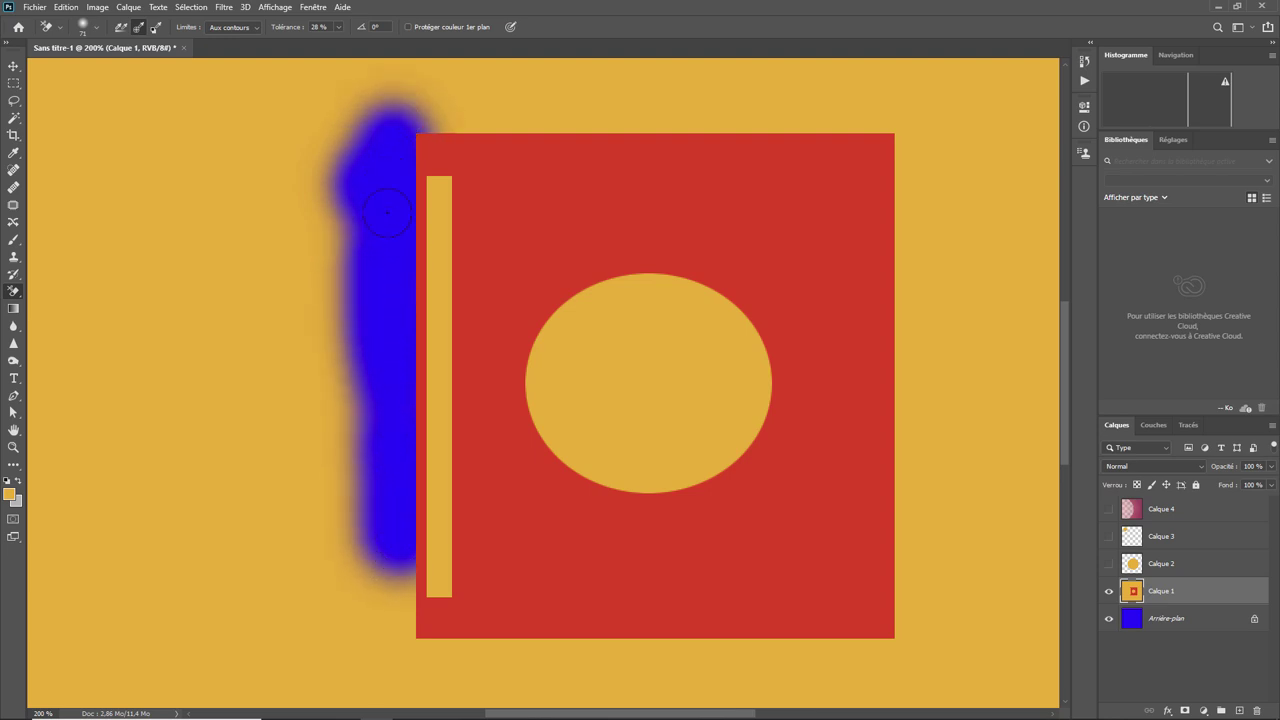
{"action": "mouse_move", "coordinate": [388, 212]}
{"action": "left_mouse_down"}
{"action": "mouse_move", "coordinate": [355, 430]}
{"action": "mouse_move", "coordinate": [395, 650]}
{"action": "left_mouse_up"}
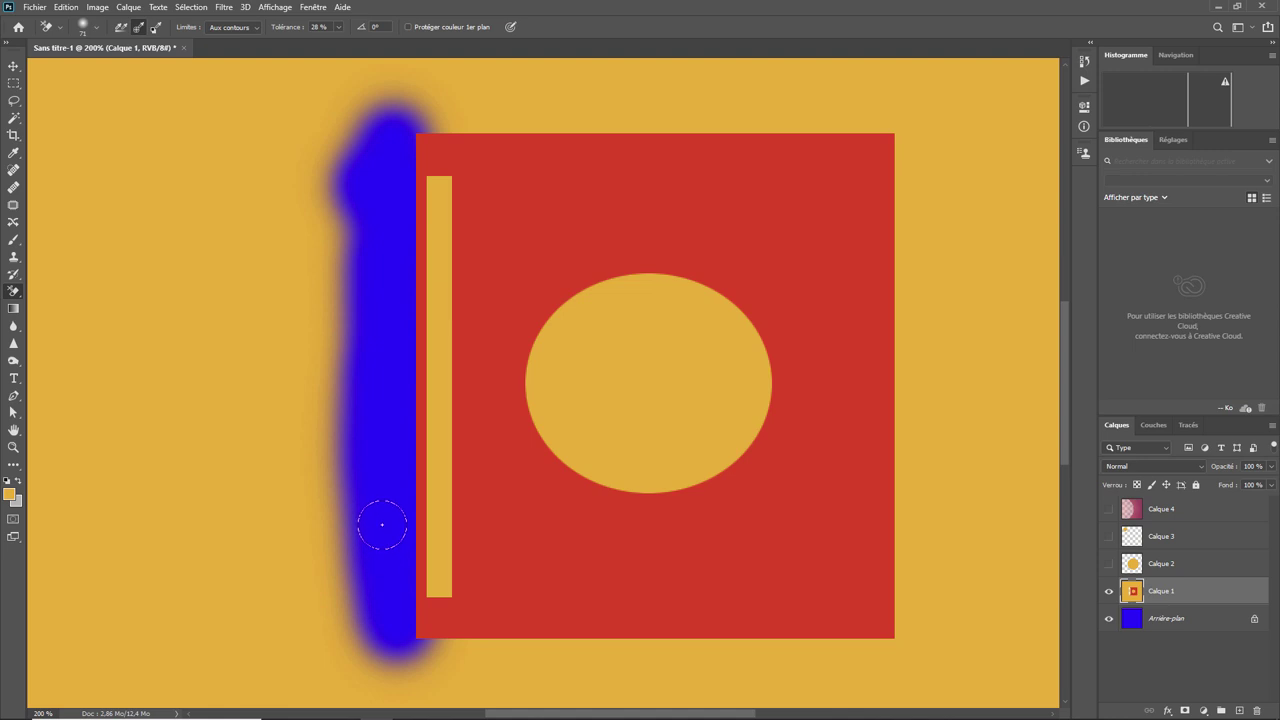
{"action": "key", "text": "ctrl+z"}
{"action": "left_click", "coordinate": [253, 28]}
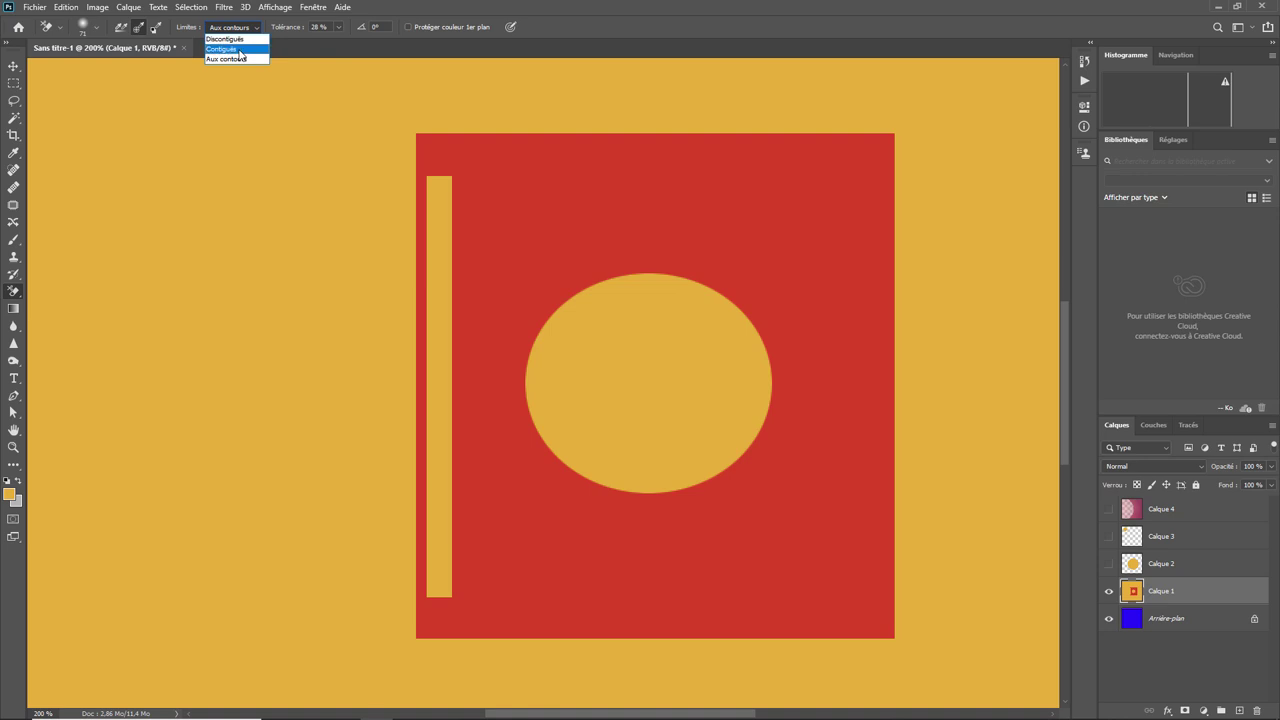
- With Contiguës limits, test an erase stroke down the red square's left side and undo it
{"action": "left_click", "coordinate": [242, 49]}
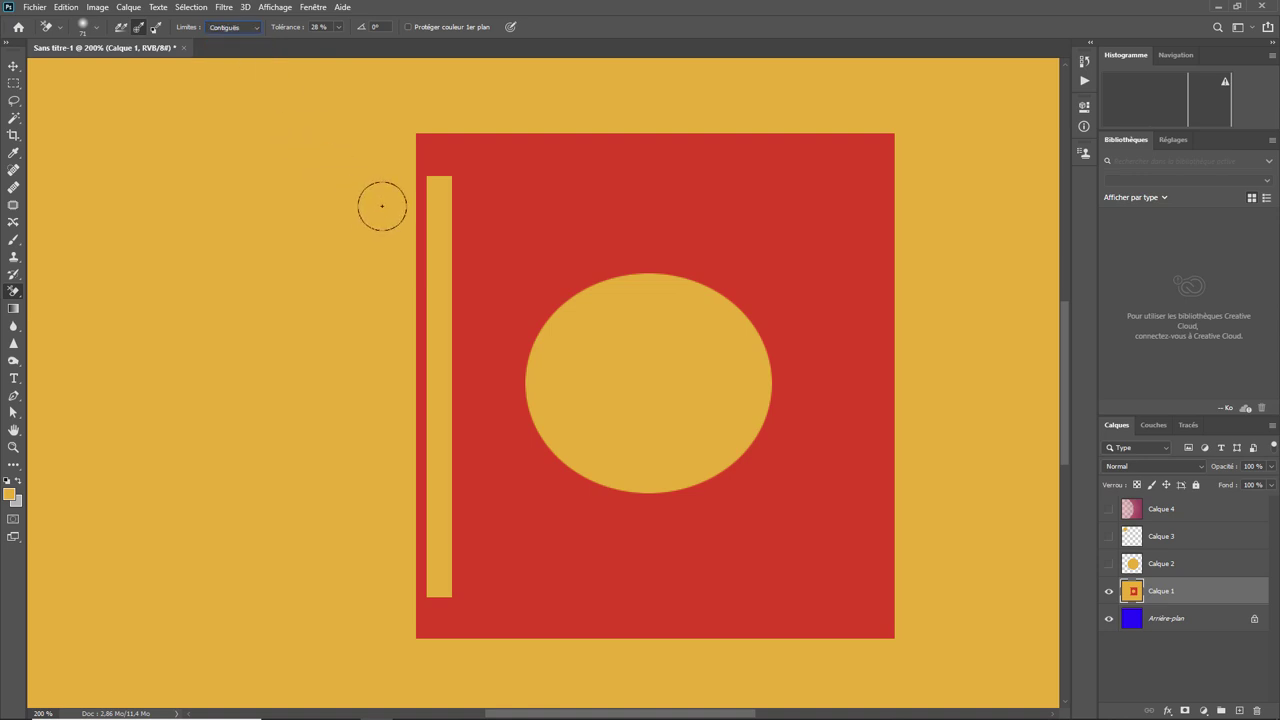
{"action": "mouse_move", "coordinate": [372, 172]}
{"action": "left_mouse_down"}
{"action": "mouse_move", "coordinate": [398, 266]}
{"action": "mouse_move", "coordinate": [404, 618]}
{"action": "left_mouse_up"}
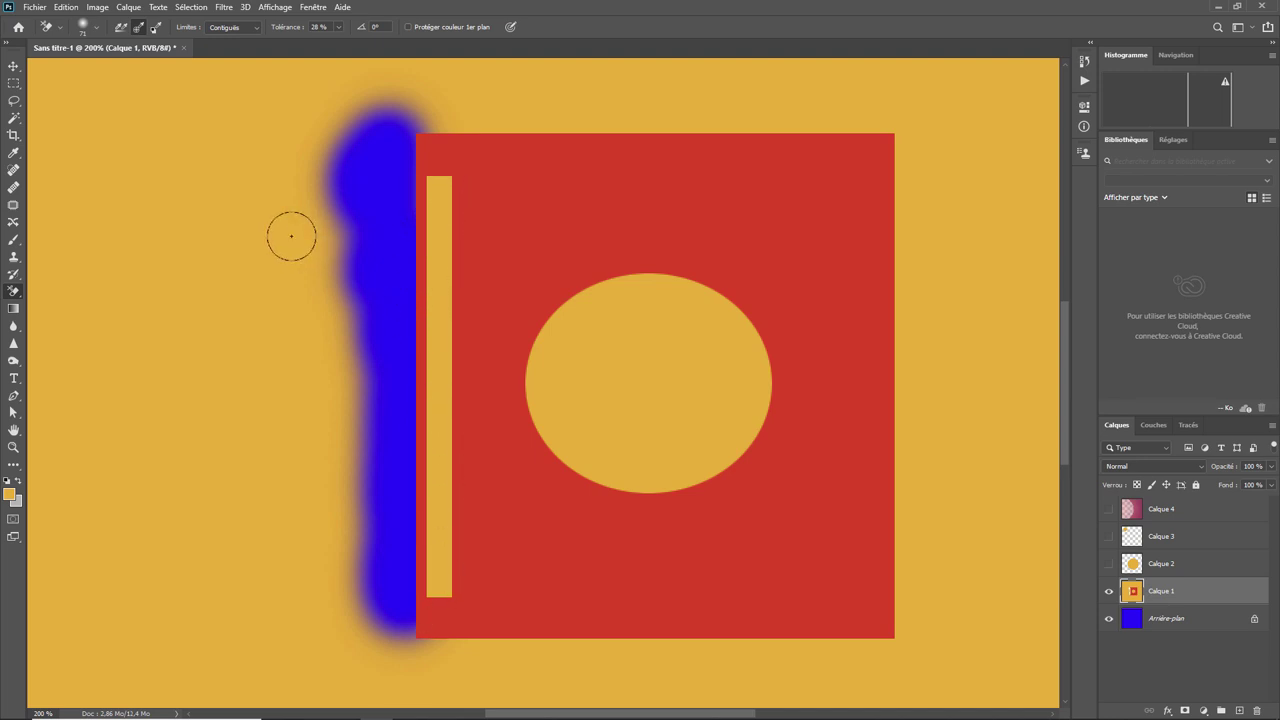
{"action": "key", "text": "ctrl+z"}
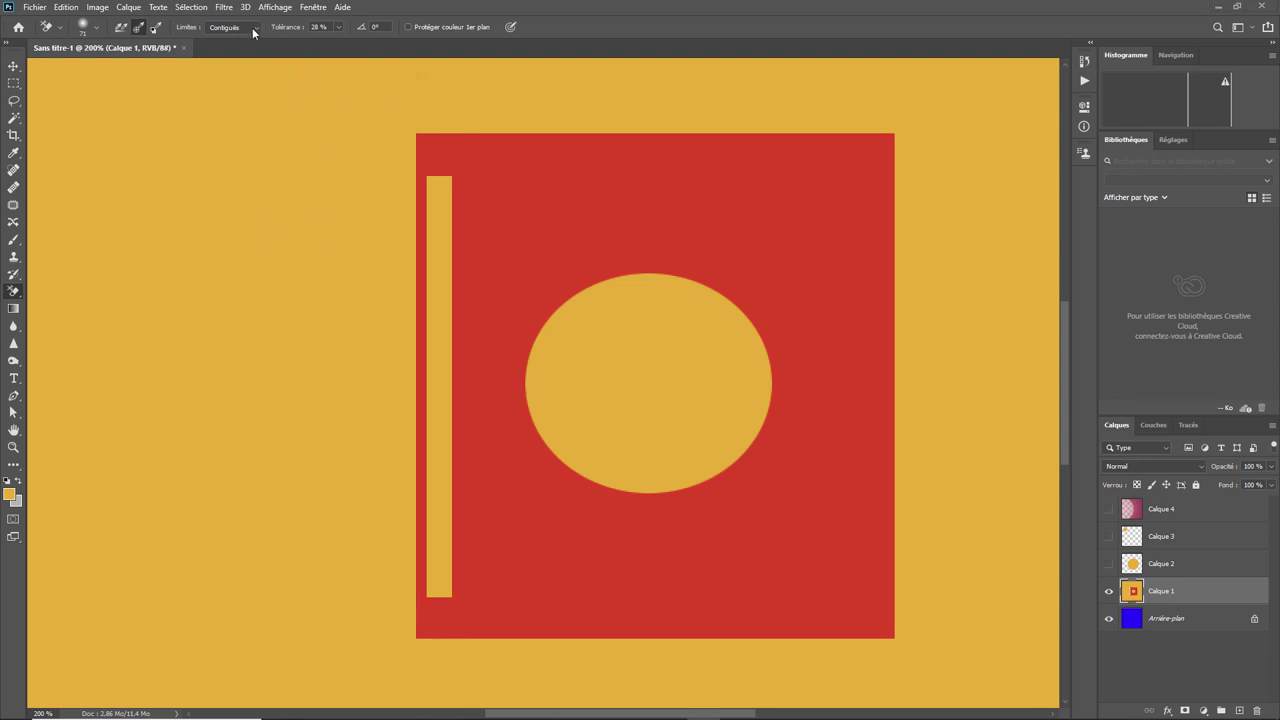
- Set limits to Discontiguës and erase a soft band down the red square's left edge
{"action": "left_click", "coordinate": [255, 30]}
{"action": "left_click", "coordinate": [250, 39]}
{"action": "left_click", "coordinate": [368, 172]}
{"action": "mouse_move", "coordinate": [368, 172]}
{"action": "left_mouse_down"}
{"action": "mouse_move", "coordinate": [393, 212]}
{"action": "mouse_move", "coordinate": [402, 598]}
{"action": "left_mouse_up"}
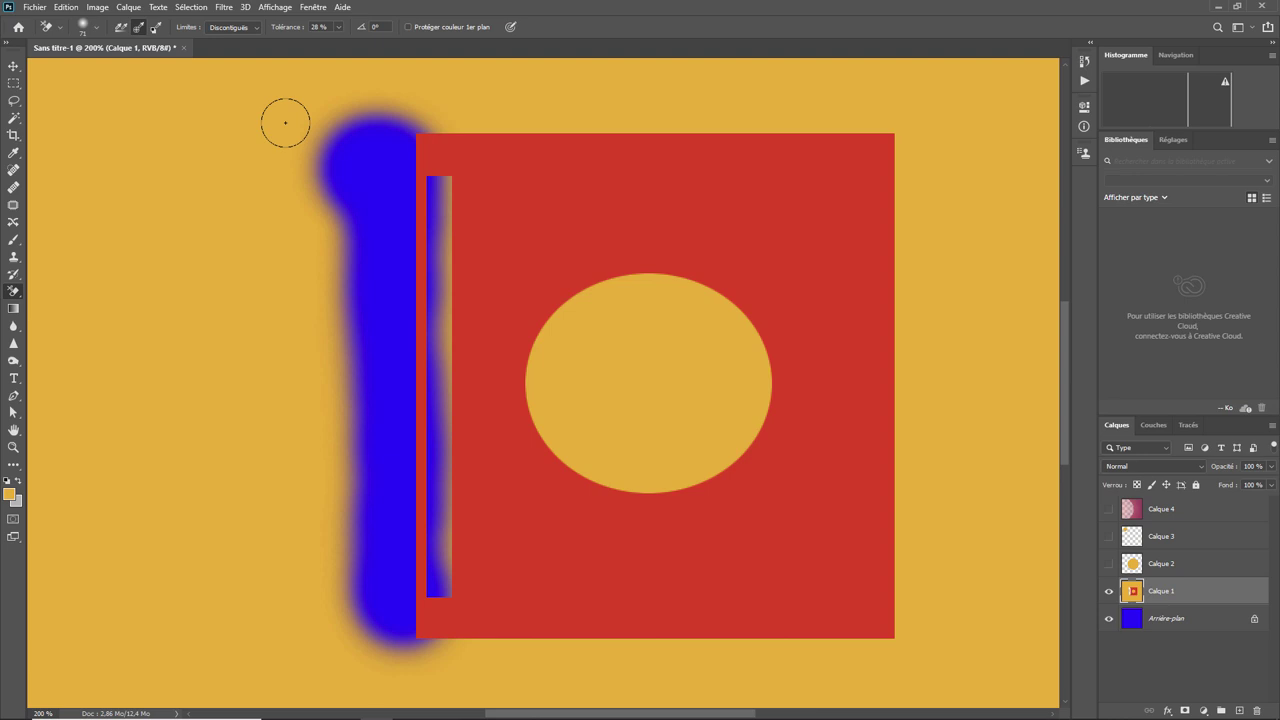
- Try continuous, once, and background-swatch sampling, leaving the eraser sampling once
{"action": "left_click", "coordinate": [120, 28]}
{"action": "left_click", "coordinate": [138, 30]}
{"action": "left_click", "coordinate": [157, 28]}
{"action": "left_click", "coordinate": [139, 30]}
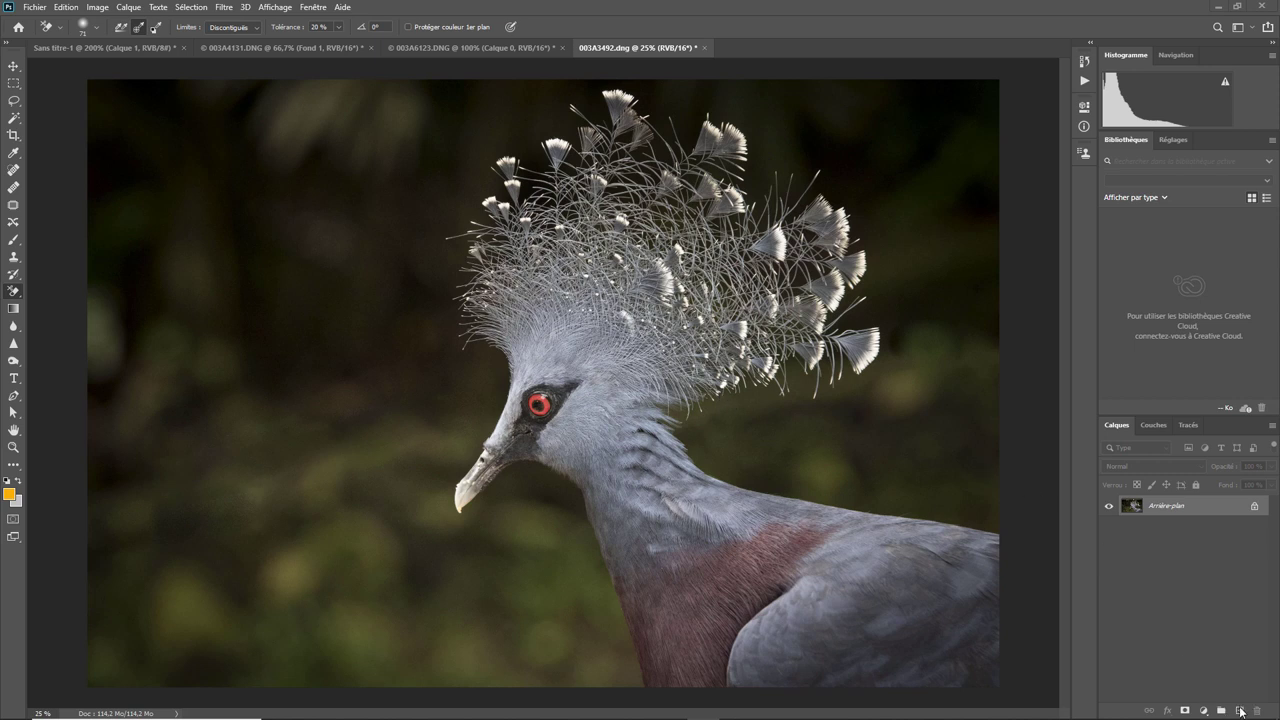
- Unlock the pigeon photo's background as Calque 0 and add an empty Calque 1 above
{"action": "left_click", "coordinate": [1254, 506]}
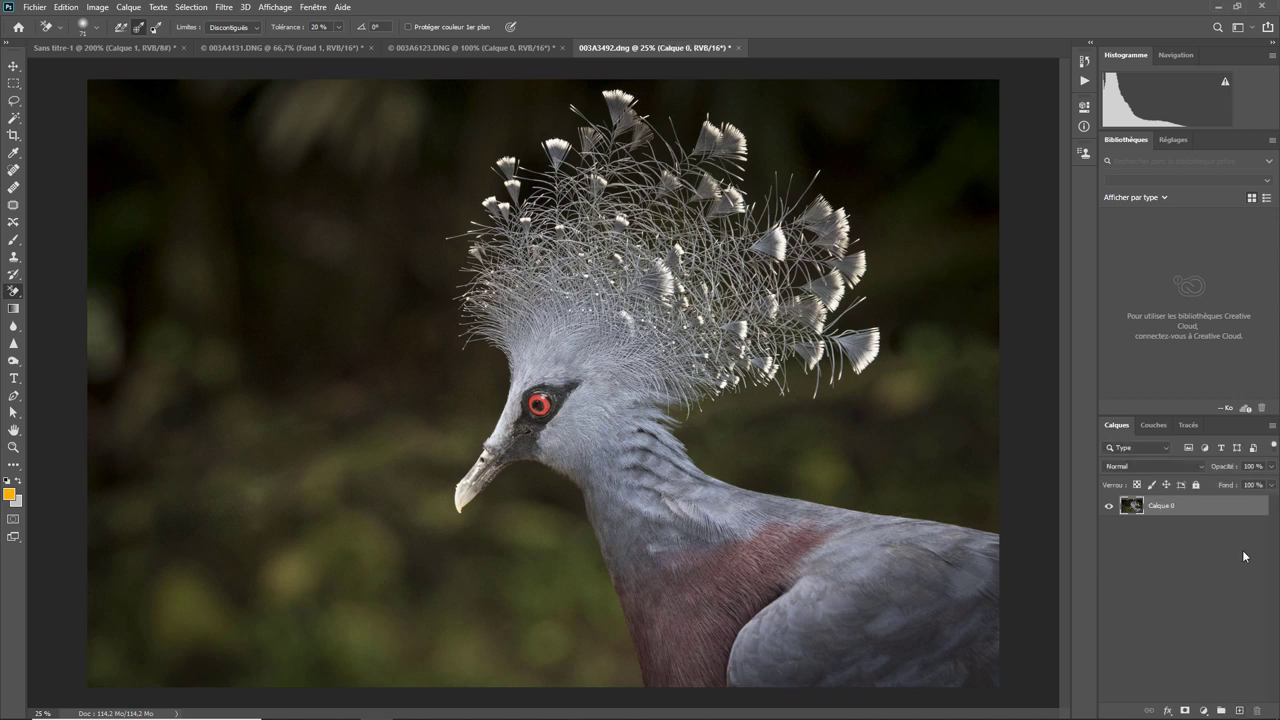
{"action": "left_click", "coordinate": [1239, 710]}
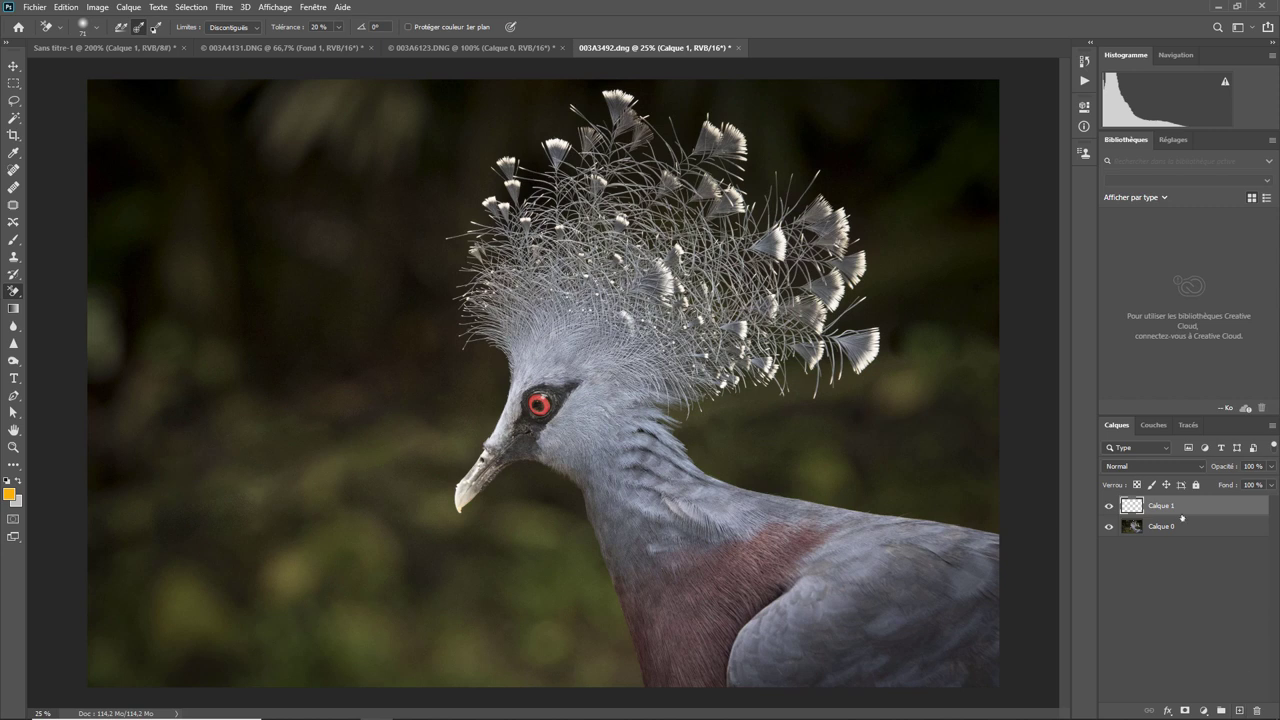
- Add a dark grey solid-colour layer, Fond 1, beneath Calque 0 and zoom to 66.7%
{"action": "left_click", "coordinate": [1203, 710]}
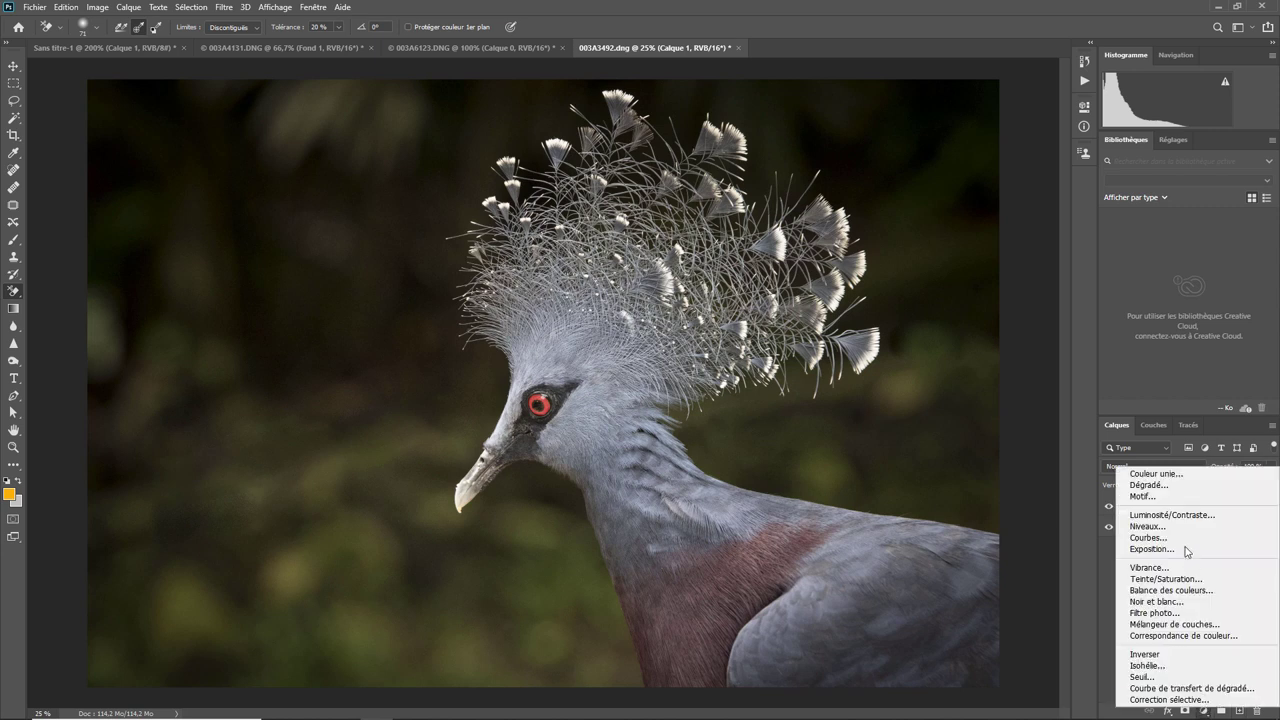
{"action": "left_click", "coordinate": [1158, 476]}
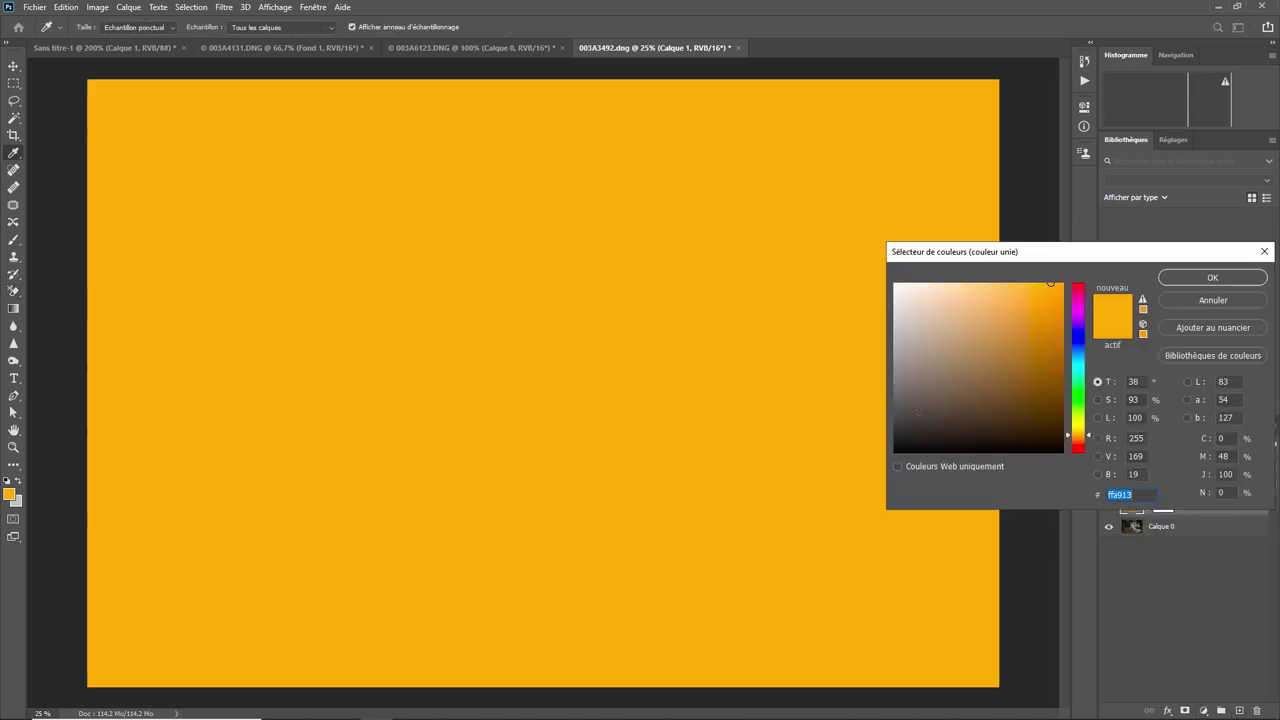
{"action": "left_click_drag", "start_coordinate": [910, 432], "coordinate": [875, 432]}
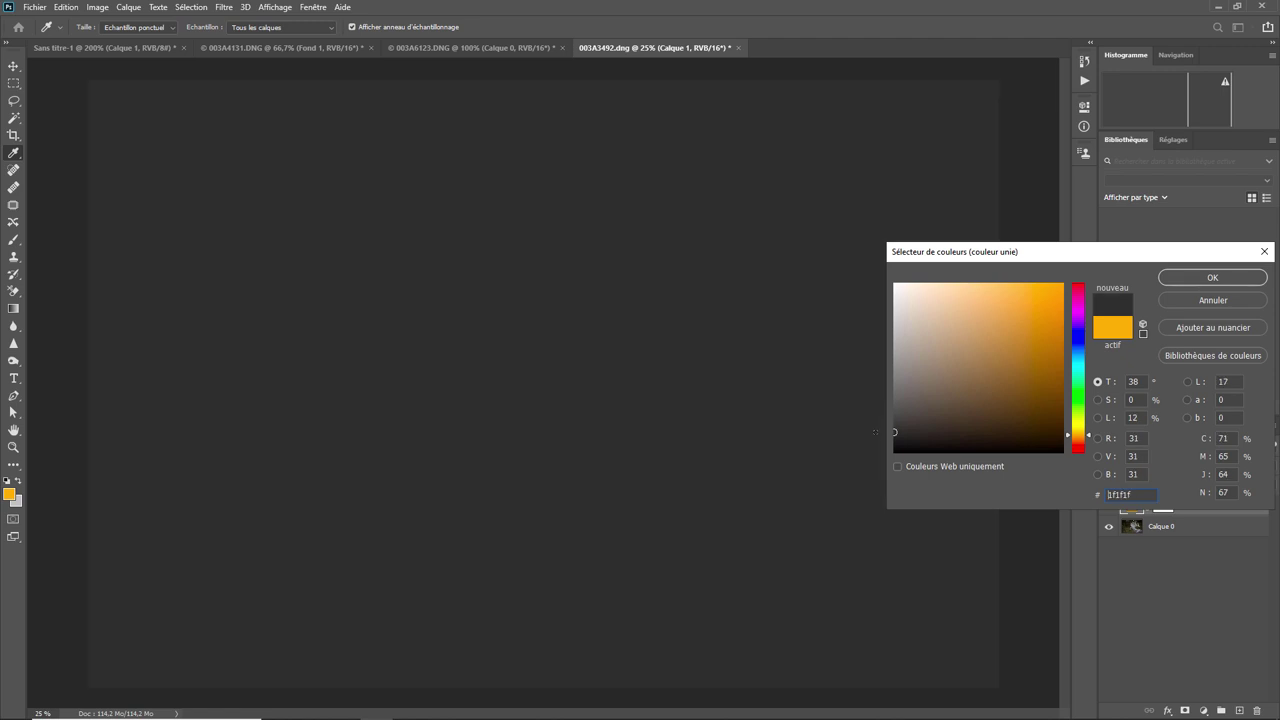
{"action": "left_click", "coordinate": [1208, 279]}
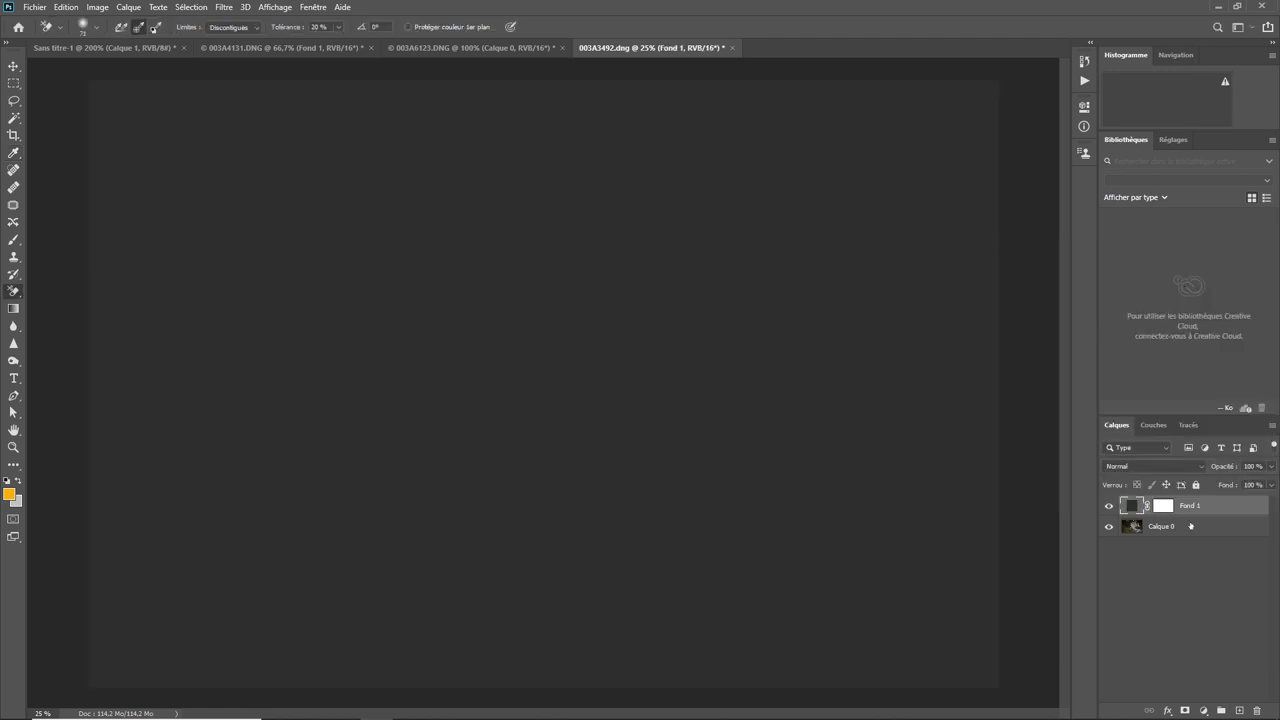
{"action": "left_click_drag", "start_coordinate": [1204, 508], "coordinate": [1200, 536]}
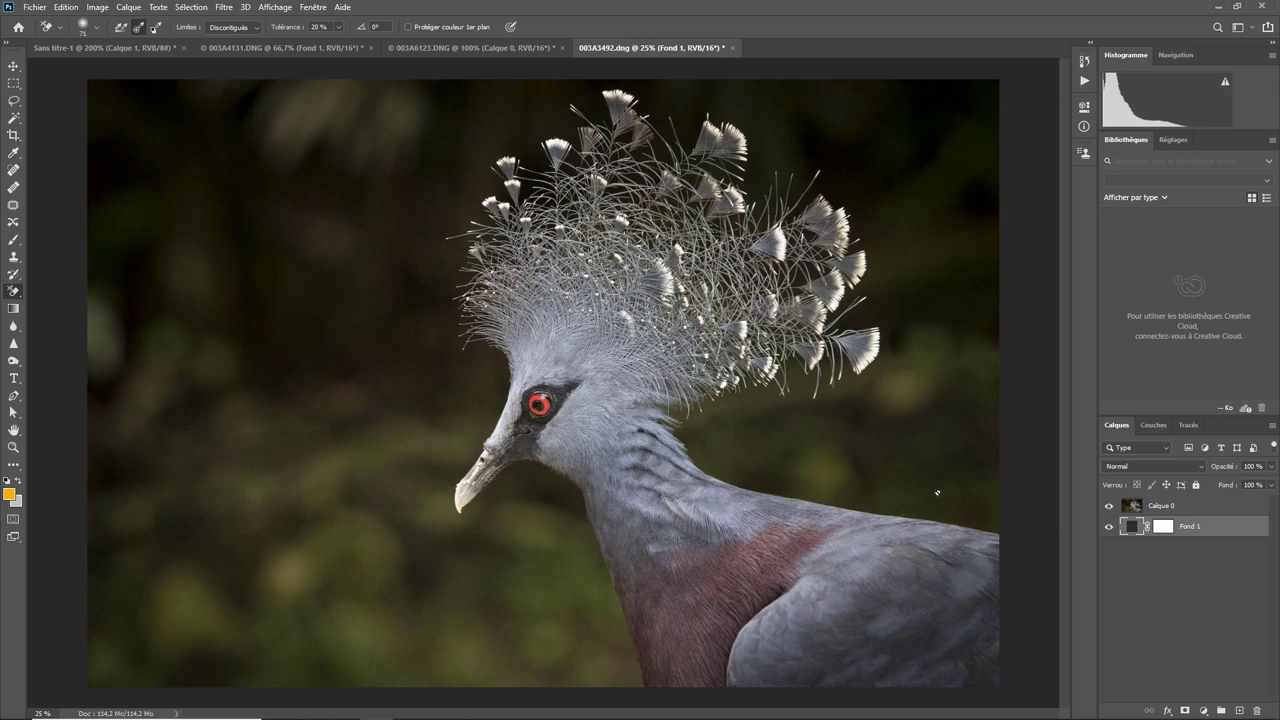
{"action": "key", "text": "ctrl+plus"}
{"action": "key", "text": "ctrl+plus"}
{"action": "key", "text": "ctrl+plus"}
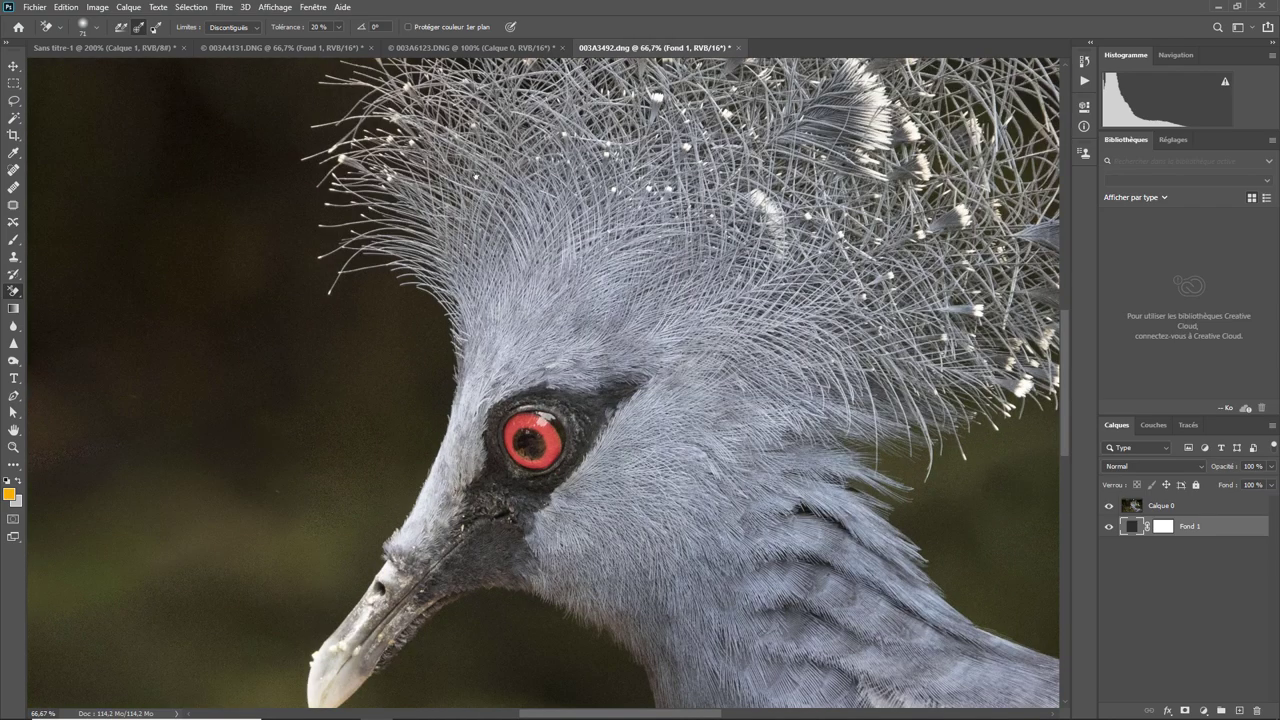
- On Calque 0, Background-erase the dark backdrop left of and beside the crest stems
{"action": "scroll", "coordinate": [543, 380], "scroll_direction": "up", "scroll_amount": 5}
{"action": "scroll", "coordinate": [543, 380], "scroll_direction": "up", "scroll_amount": 3}
{"action": "scroll", "coordinate": [543, 380], "scroll_direction": "up", "scroll_amount": 2}
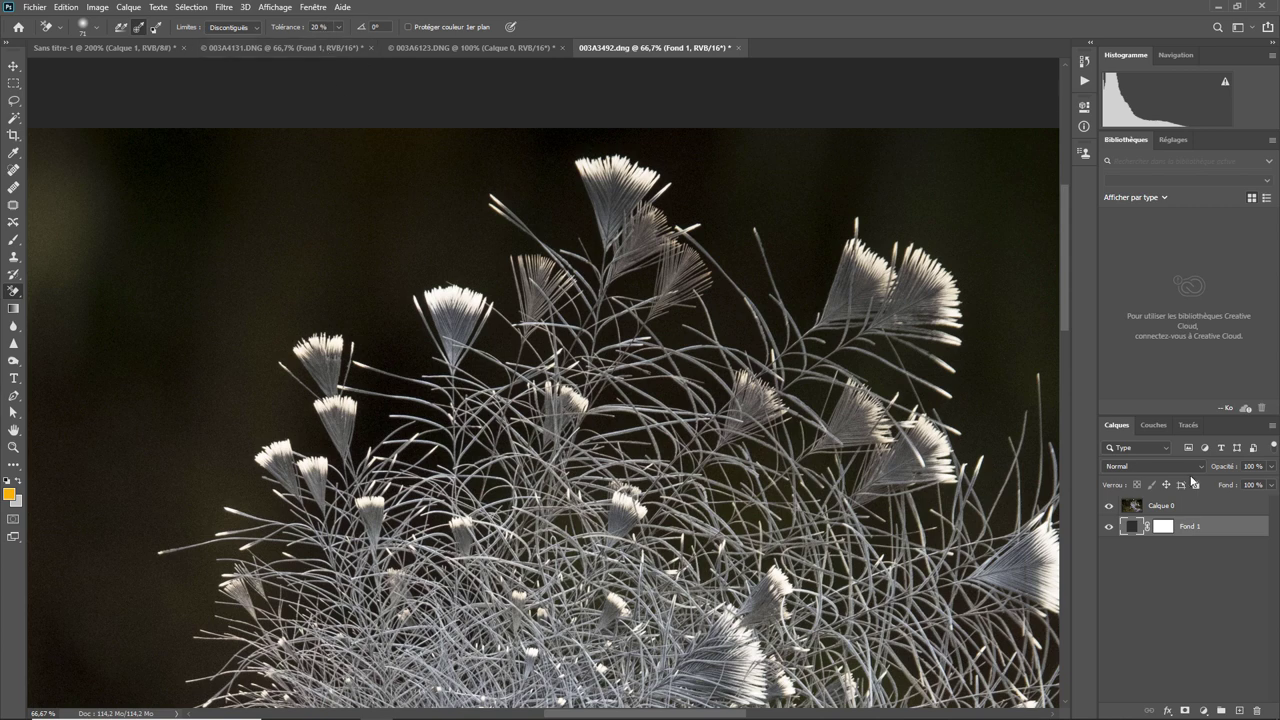
{"action": "left_click", "coordinate": [1198, 510]}
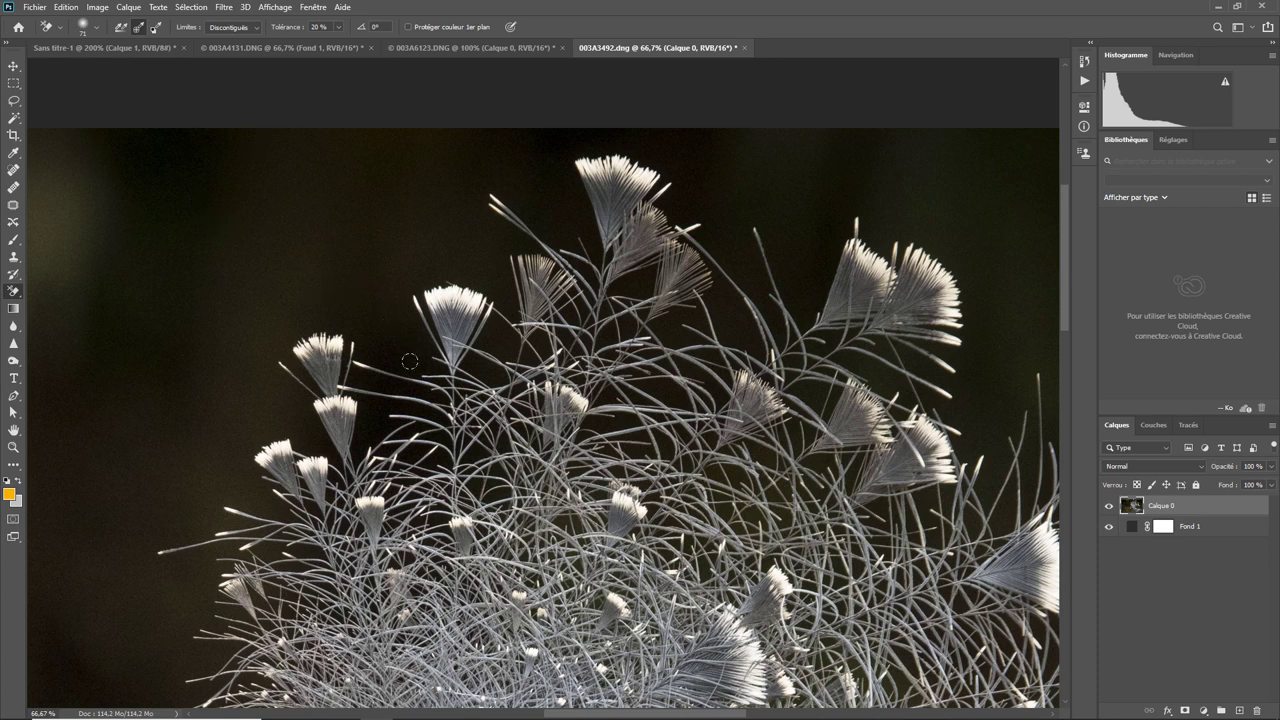
{"action": "mouse_move", "coordinate": [411, 357]}
{"action": "left_mouse_down"}
{"action": "mouse_move", "coordinate": [420, 348]}
{"action": "mouse_move", "coordinate": [394, 303]}
{"action": "mouse_move", "coordinate": [369, 337]}
{"action": "mouse_move", "coordinate": [440, 385]}
{"action": "mouse_move", "coordinate": [420, 392]}
{"action": "mouse_move", "coordinate": [478, 376]}
{"action": "mouse_move", "coordinate": [442, 411]}
{"action": "mouse_move", "coordinate": [484, 387]}
{"action": "mouse_move", "coordinate": [475, 462]}
{"action": "mouse_move", "coordinate": [420, 445]}
{"action": "mouse_move", "coordinate": [410, 425]}
{"action": "mouse_move", "coordinate": [386, 451]}
{"action": "mouse_move", "coordinate": [370, 410]}
{"action": "mouse_move", "coordinate": [355, 445]}
{"action": "mouse_move", "coordinate": [394, 374]}
{"action": "left_mouse_up"}
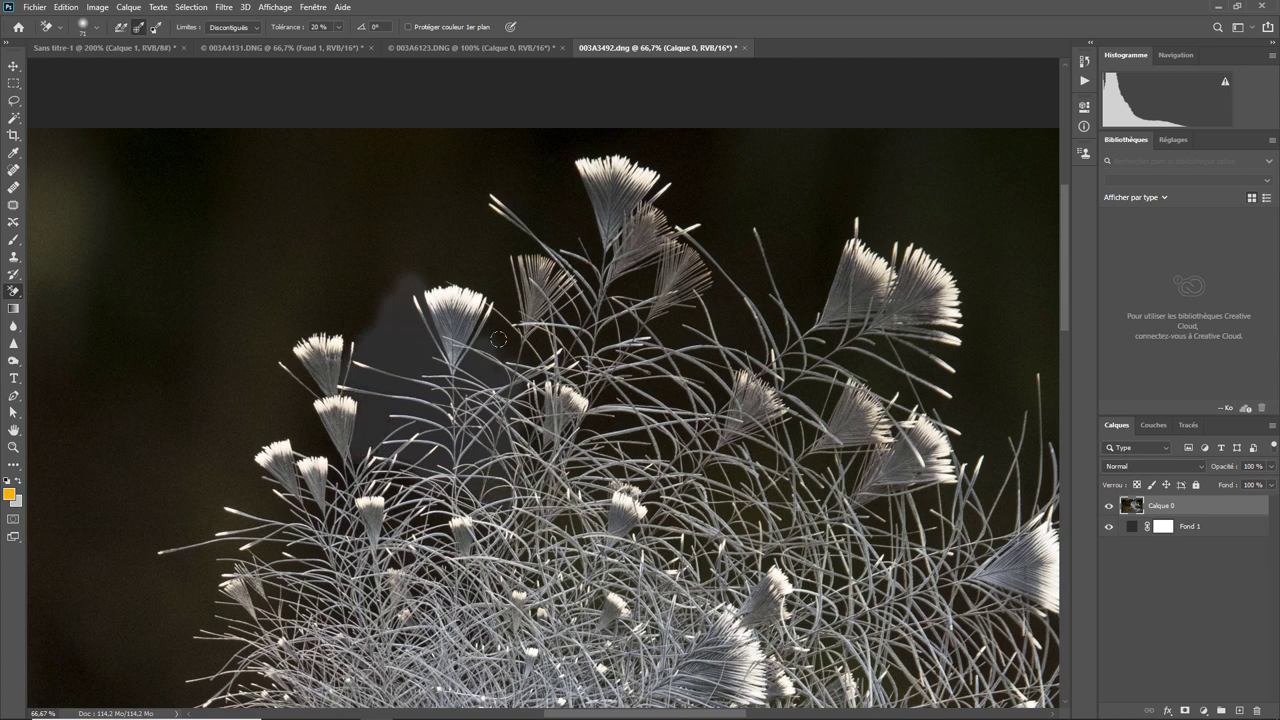
{"action": "mouse_move", "coordinate": [500, 350]}
{"action": "left_mouse_down"}
{"action": "mouse_move", "coordinate": [510, 290]}
{"action": "mouse_move", "coordinate": [492, 222]}
{"action": "mouse_move", "coordinate": [438, 276]}
{"action": "mouse_move", "coordinate": [406, 284]}
{"action": "mouse_move", "coordinate": [400, 330]}
{"action": "left_mouse_up"}
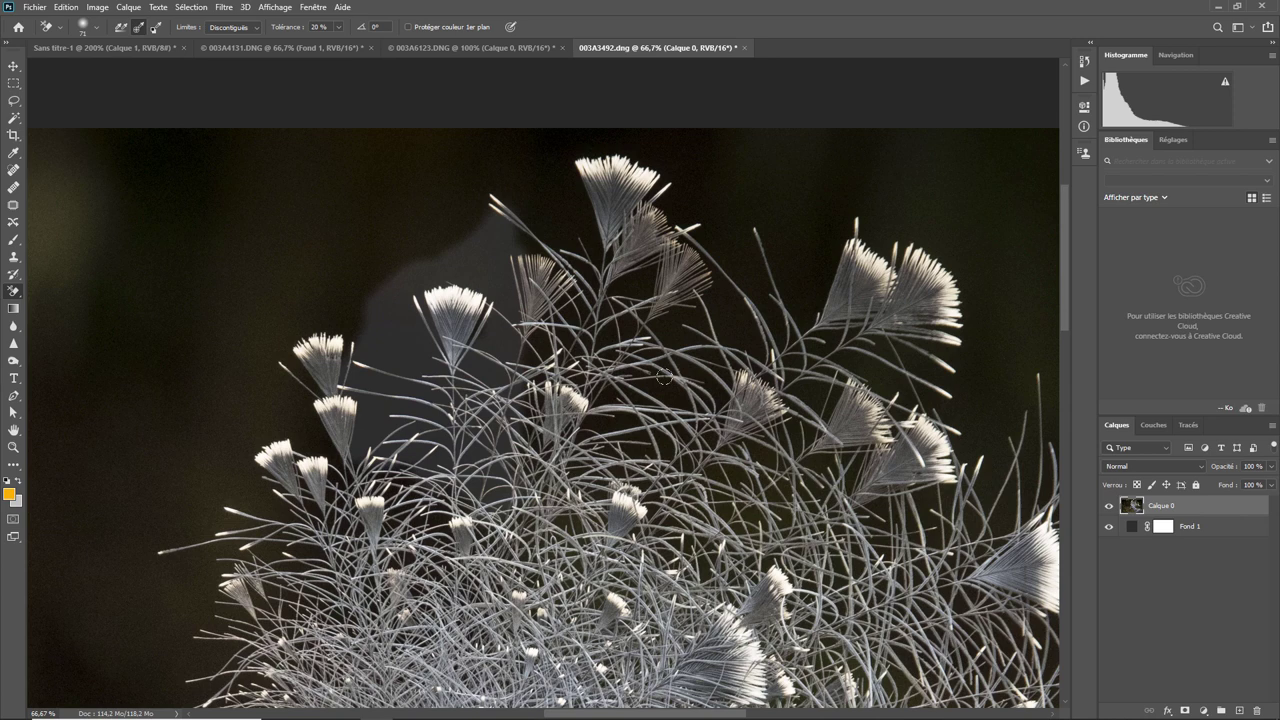
- Change the Fond 1 fill colour to dark warm grey #3c3737
{"action": "left_click", "coordinate": [1133, 529]}
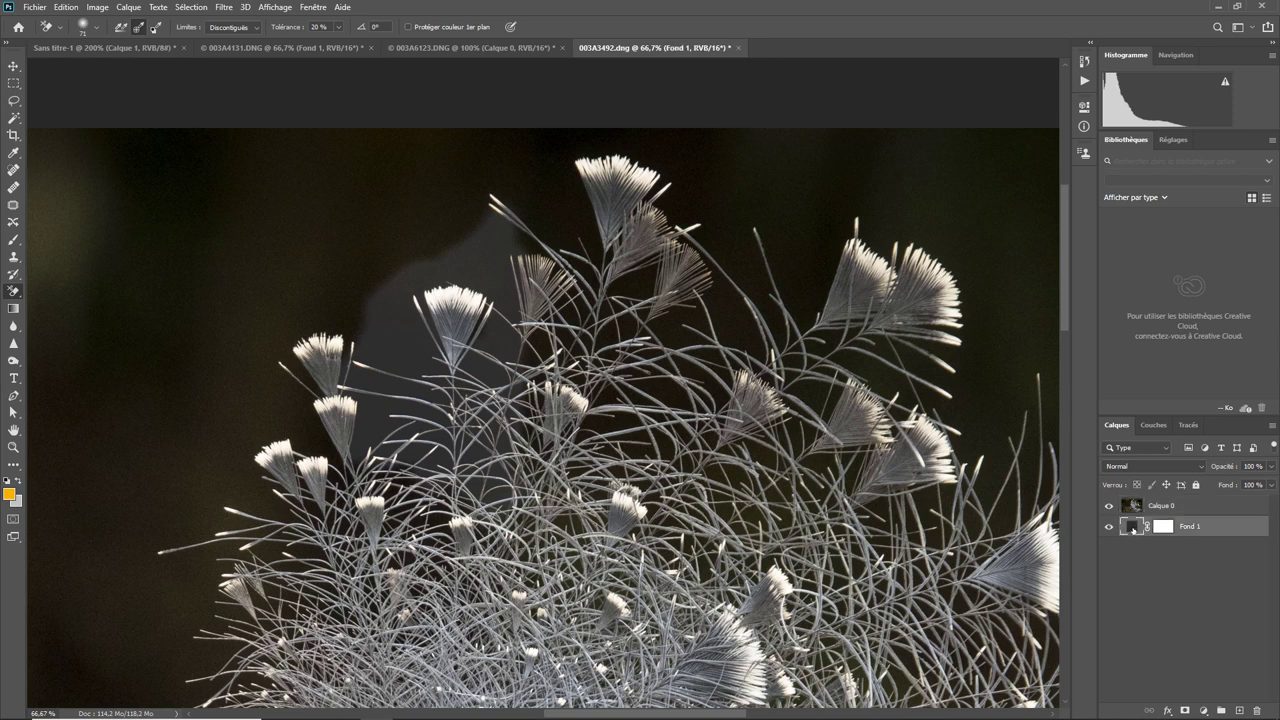
{"action": "double_click", "coordinate": [1133, 527]}
{"action": "left_click", "coordinate": [963, 398]}
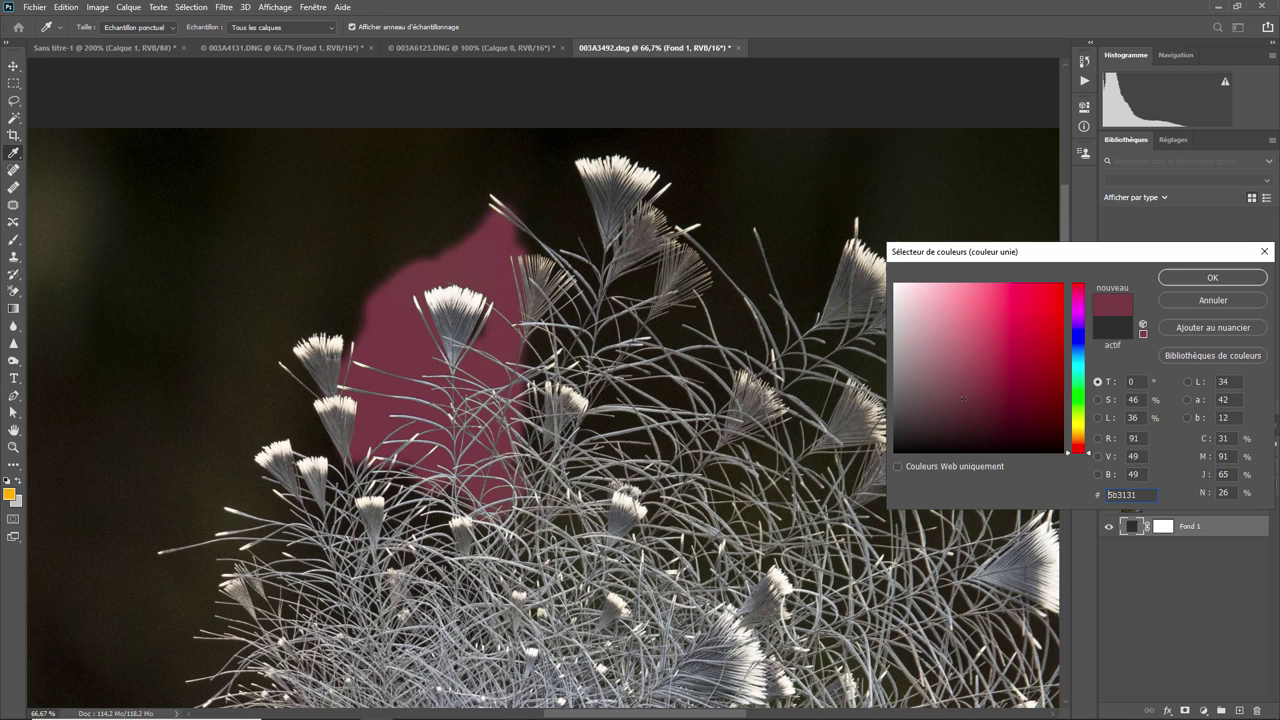
{"action": "left_click_drag", "start_coordinate": [963, 398], "coordinate": [941, 401]}
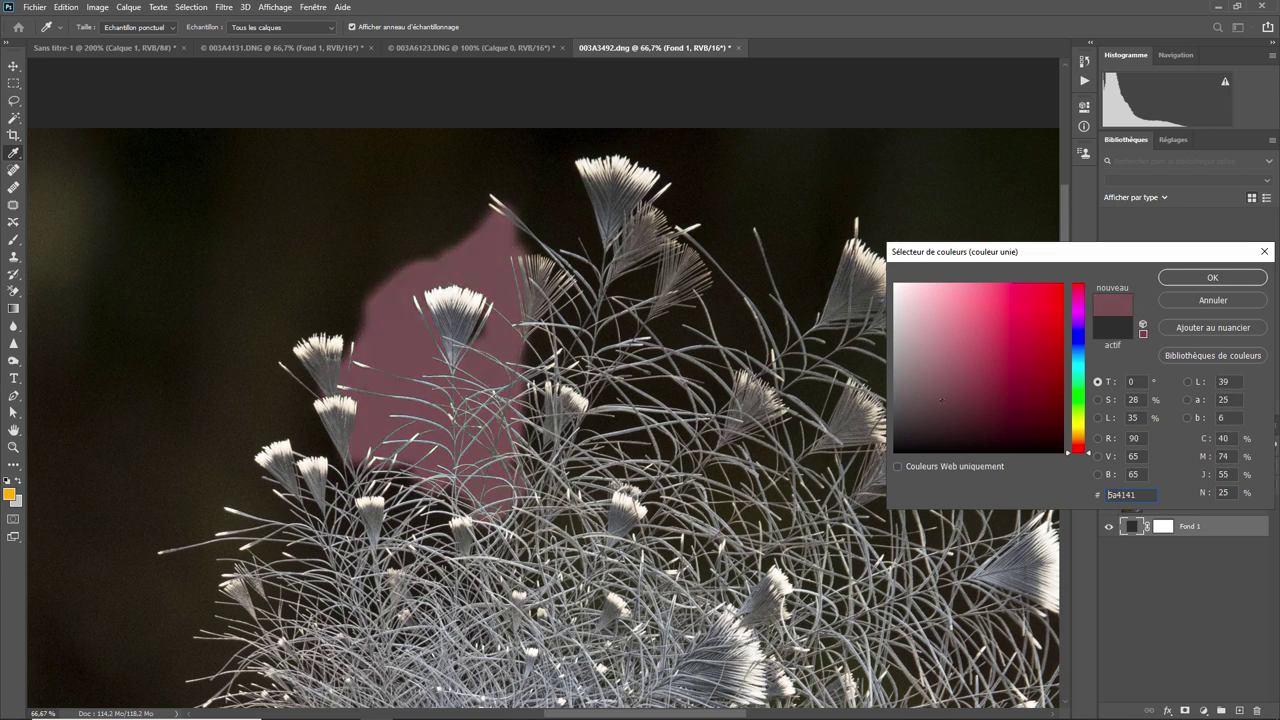
{"action": "left_click", "coordinate": [925, 313]}
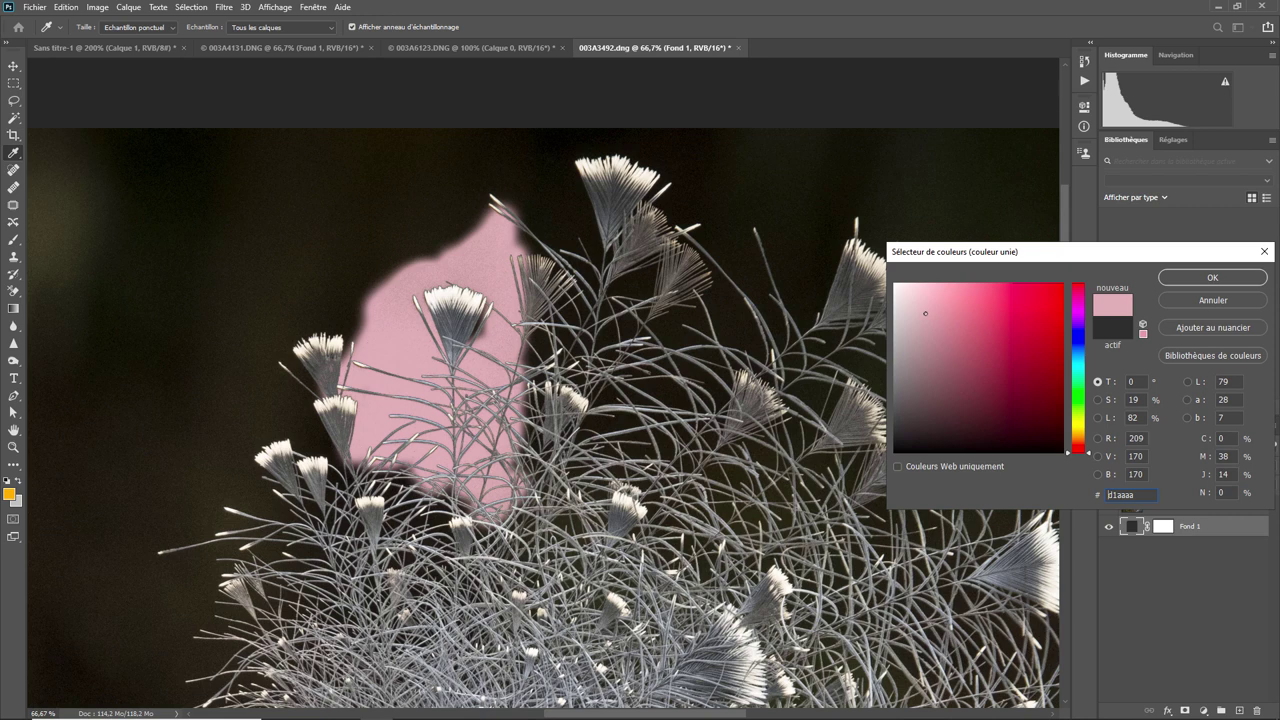
{"action": "left_click_drag", "start_coordinate": [925, 313], "coordinate": [906, 412]}
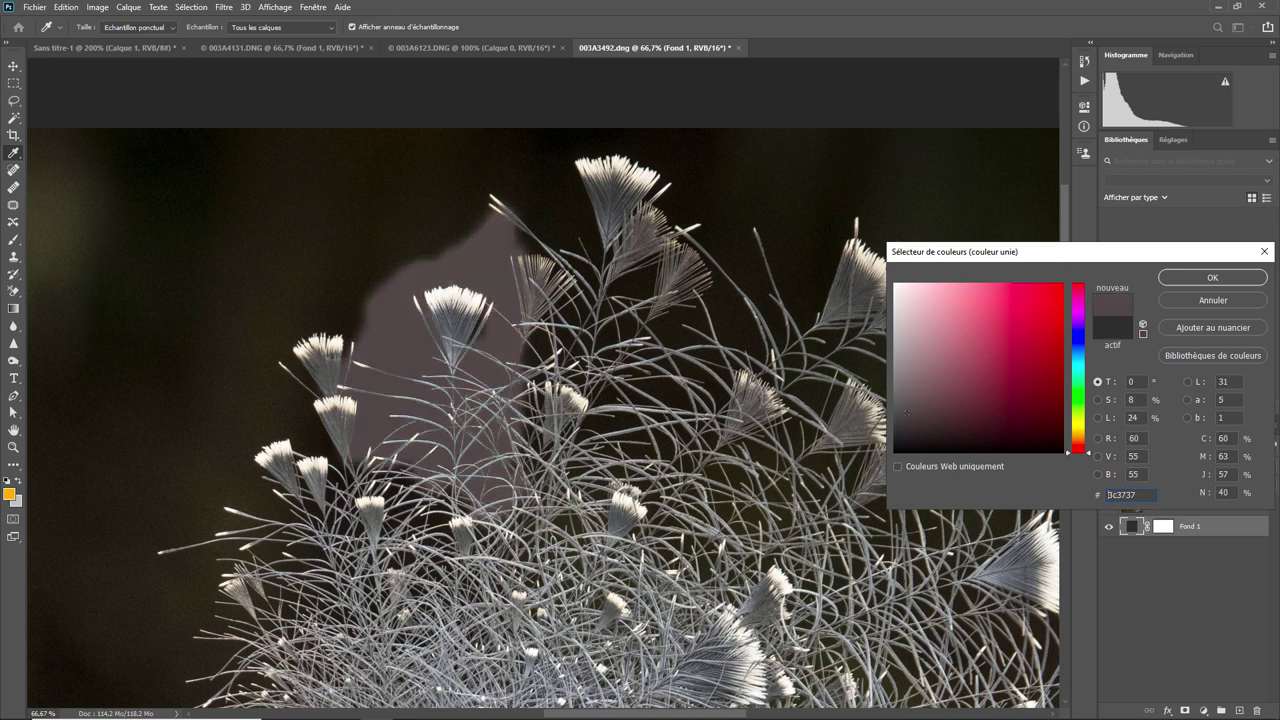
{"action": "left_click", "coordinate": [1205, 277]}
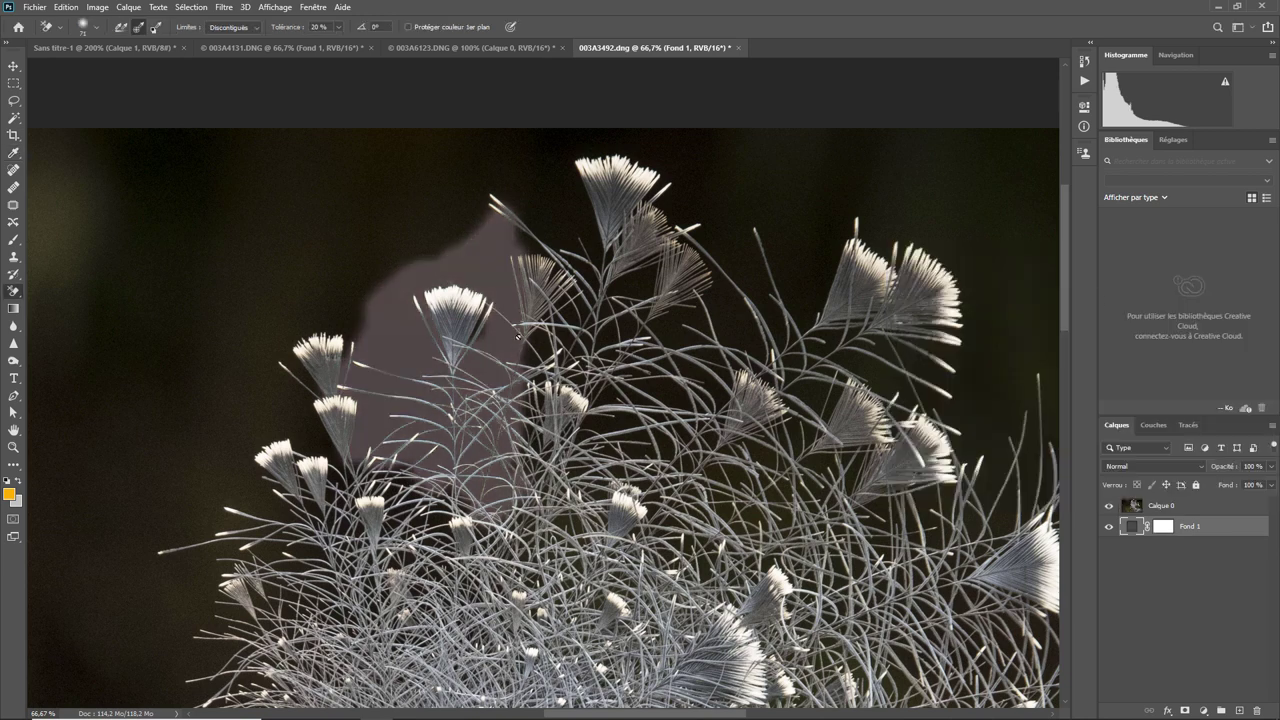
- On Calque 0, erase the dark background along the crest's top and right edges
{"action": "left_click", "coordinate": [1183, 507]}
{"action": "mouse_move", "coordinate": [556, 233]}
{"action": "left_mouse_down"}
{"action": "mouse_move", "coordinate": [598, 300]}
{"action": "mouse_move", "coordinate": [522, 432]}
{"action": "mouse_move", "coordinate": [535, 484]}
{"action": "mouse_move", "coordinate": [560, 492]}
{"action": "mouse_move", "coordinate": [572, 524]}
{"action": "mouse_move", "coordinate": [615, 445]}
{"action": "mouse_move", "coordinate": [650, 265]}
{"action": "mouse_move", "coordinate": [615, 295]}
{"action": "mouse_move", "coordinate": [578, 215]}
{"action": "mouse_move", "coordinate": [592, 250]}
{"action": "mouse_move", "coordinate": [585, 175]}
{"action": "mouse_move", "coordinate": [612, 153]}
{"action": "mouse_move", "coordinate": [680, 190]}
{"action": "mouse_move", "coordinate": [650, 215]}
{"action": "mouse_move", "coordinate": [680, 245]}
{"action": "mouse_move", "coordinate": [698, 221]}
{"action": "mouse_move", "coordinate": [708, 265]}
{"action": "mouse_move", "coordinate": [688, 320]}
{"action": "mouse_move", "coordinate": [706, 303]}
{"action": "mouse_move", "coordinate": [702, 352]}
{"action": "mouse_move", "coordinate": [665, 382]}
{"action": "mouse_move", "coordinate": [711, 385]}
{"action": "mouse_move", "coordinate": [745, 335]}
{"action": "left_mouse_up"}
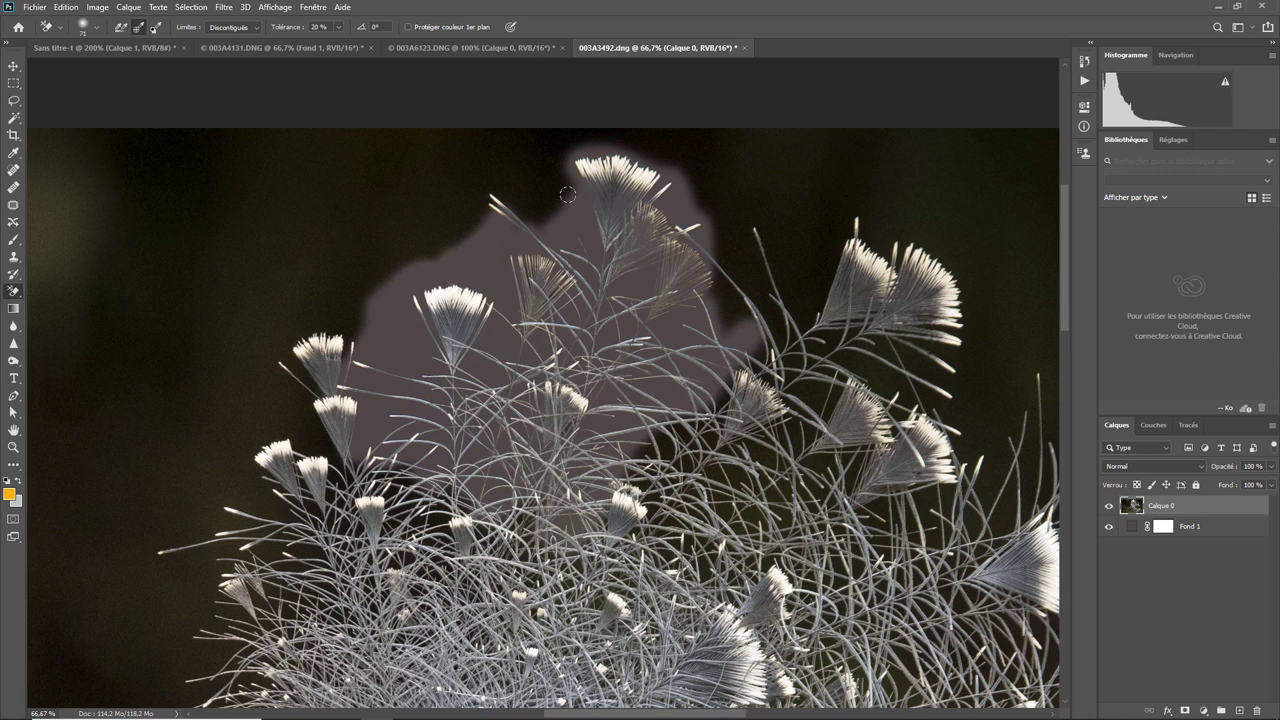
{"action": "mouse_move", "coordinate": [565, 188]}
{"action": "left_mouse_down"}
{"action": "mouse_move", "coordinate": [543, 224]}
{"action": "mouse_move", "coordinate": [495, 205]}
{"action": "mouse_move", "coordinate": [541, 176]}
{"action": "mouse_move", "coordinate": [482, 222]}
{"action": "mouse_move", "coordinate": [545, 192]}
{"action": "left_mouse_up"}
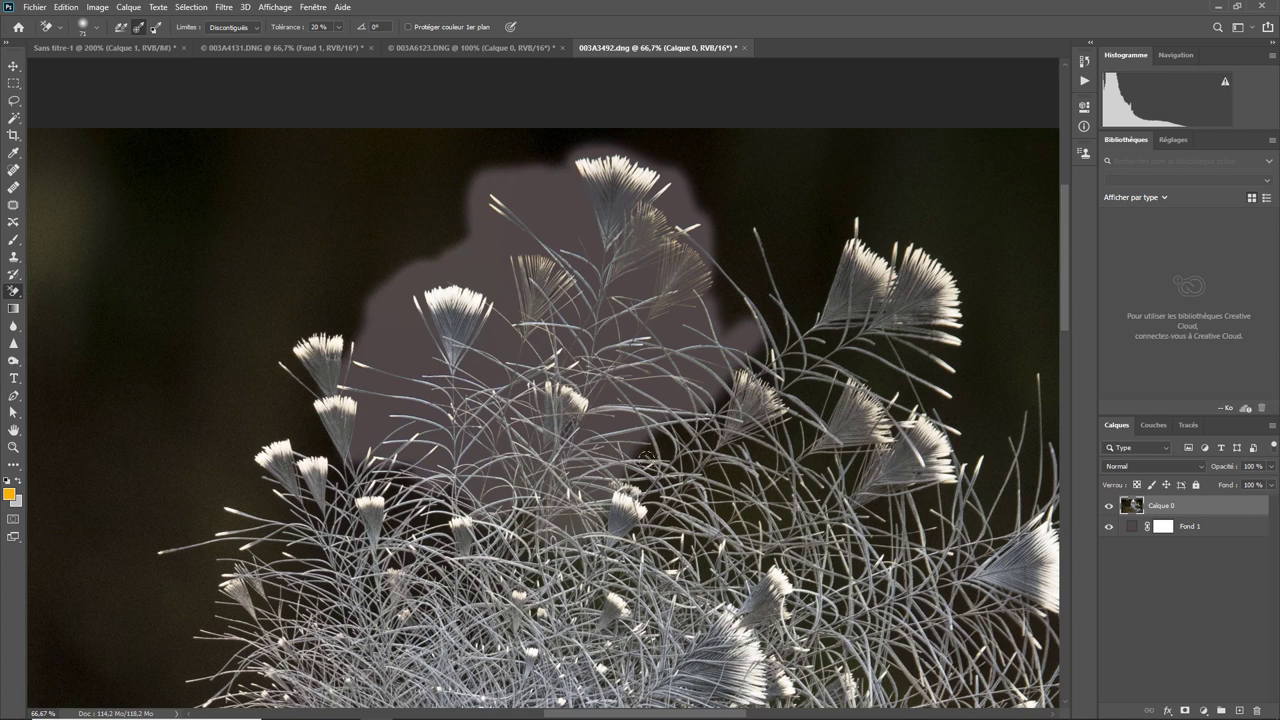
{"action": "mouse_move", "coordinate": [752, 276]}
{"action": "left_mouse_down"}
{"action": "mouse_move", "coordinate": [778, 334]}
{"action": "mouse_move", "coordinate": [678, 460]}
{"action": "mouse_move", "coordinate": [645, 455]}
{"action": "mouse_move", "coordinate": [720, 465]}
{"action": "mouse_move", "coordinate": [775, 425]}
{"action": "mouse_move", "coordinate": [710, 515]}
{"action": "left_mouse_up"}
{"action": "left_click_drag", "start_coordinate": [765, 474], "coordinate": [737, 512]}
{"action": "mouse_move", "coordinate": [785, 450]}
{"action": "left_mouse_down"}
{"action": "mouse_move", "coordinate": [830, 395]}
{"action": "mouse_move", "coordinate": [795, 400]}
{"action": "mouse_move", "coordinate": [782, 369]}
{"action": "left_mouse_up"}
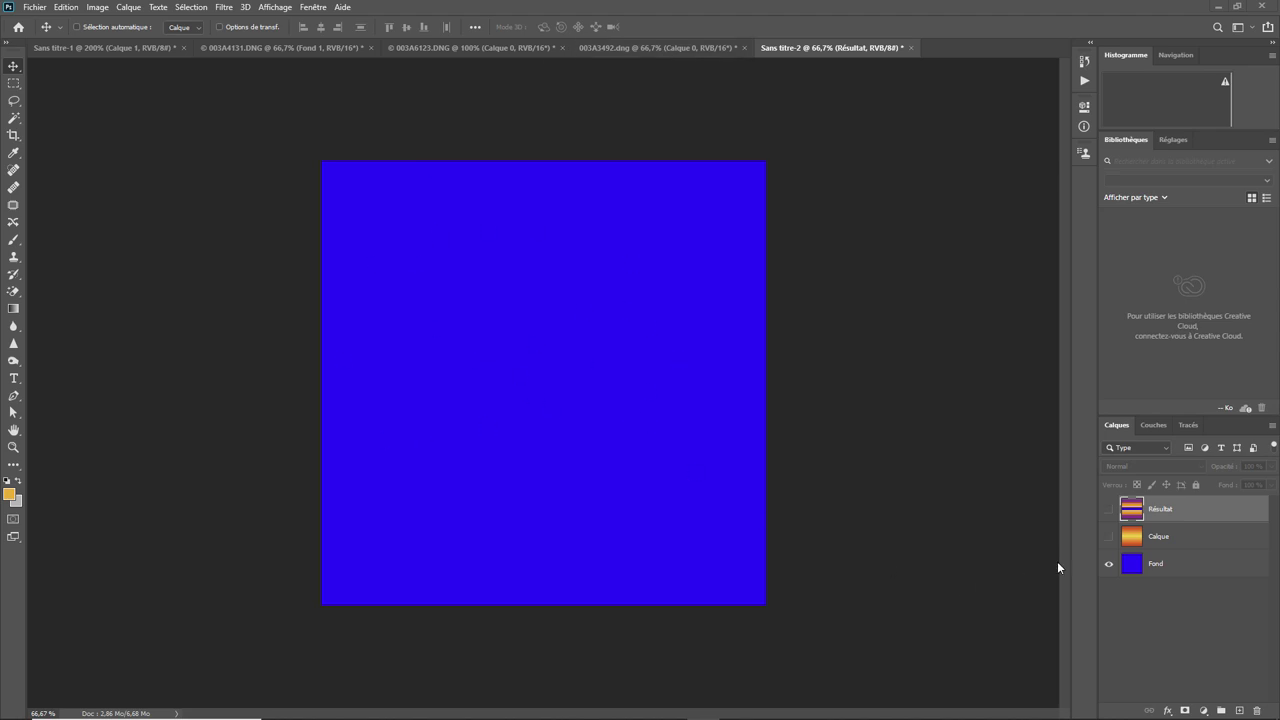
- Make the orange-yellow Calque gradient and the Résultat layer visible in Sans titre-2
{"action": "left_click", "coordinate": [1109, 537]}
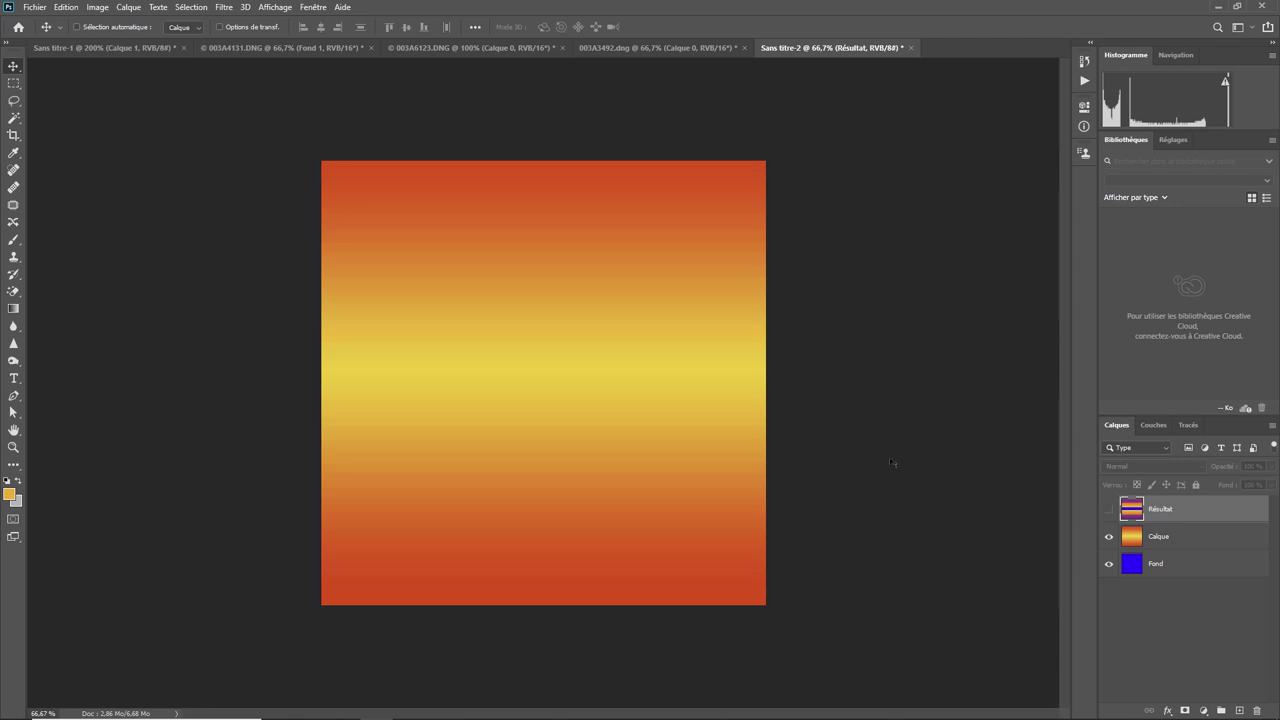
{"action": "left_click", "coordinate": [1108, 509]}
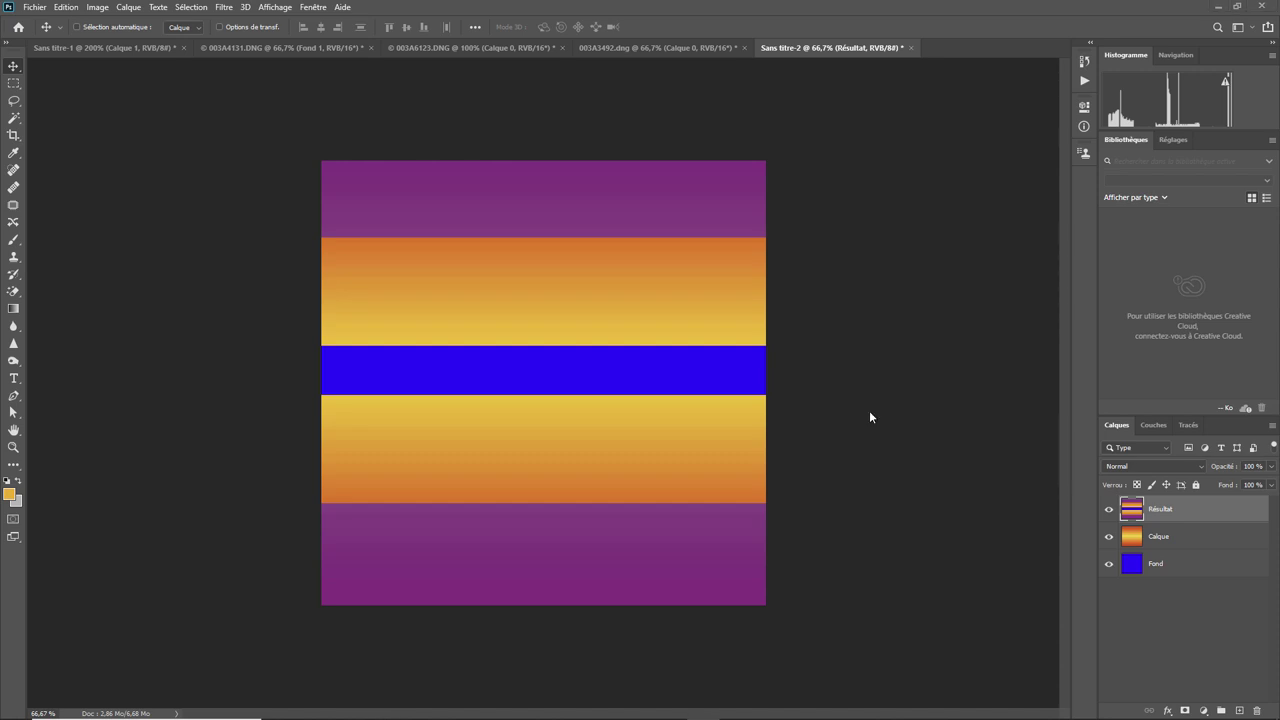
- Create a 1000 × 1000 document, fill it with blue #2400ff, and add an empty layer
{"action": "left_click", "coordinate": [36, 8]}
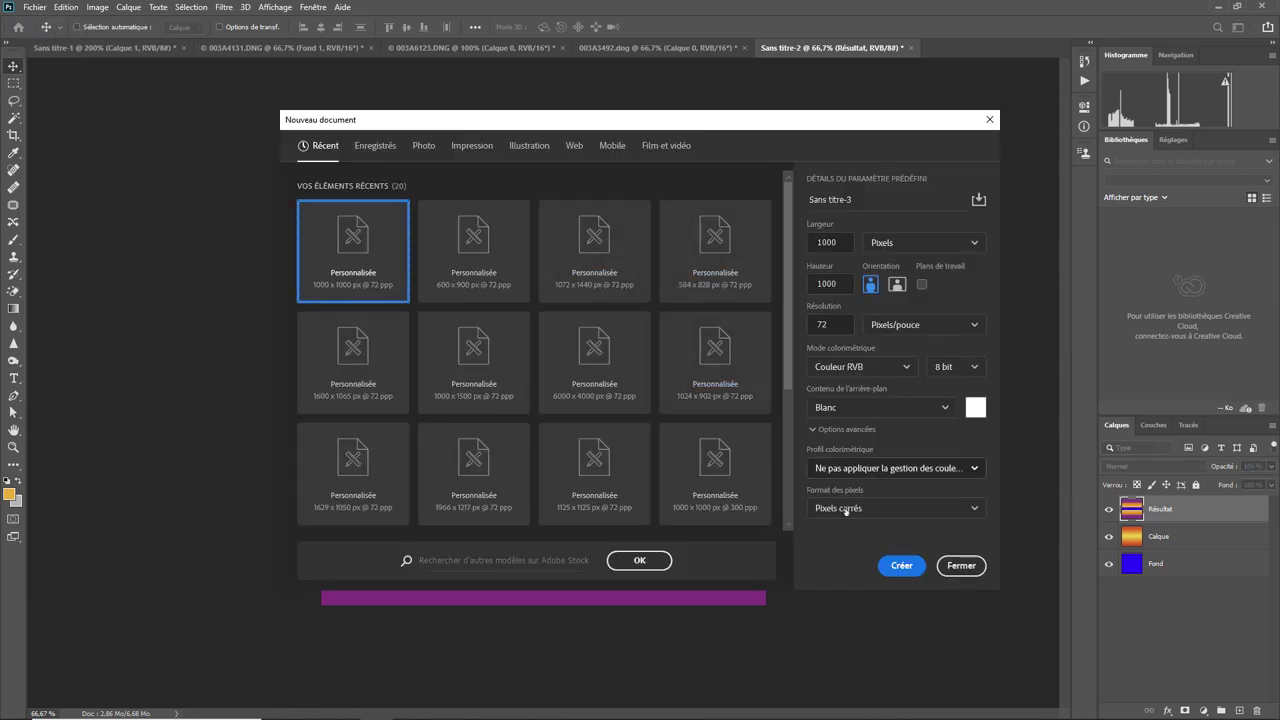
{"action": "left_click", "coordinate": [903, 567]}
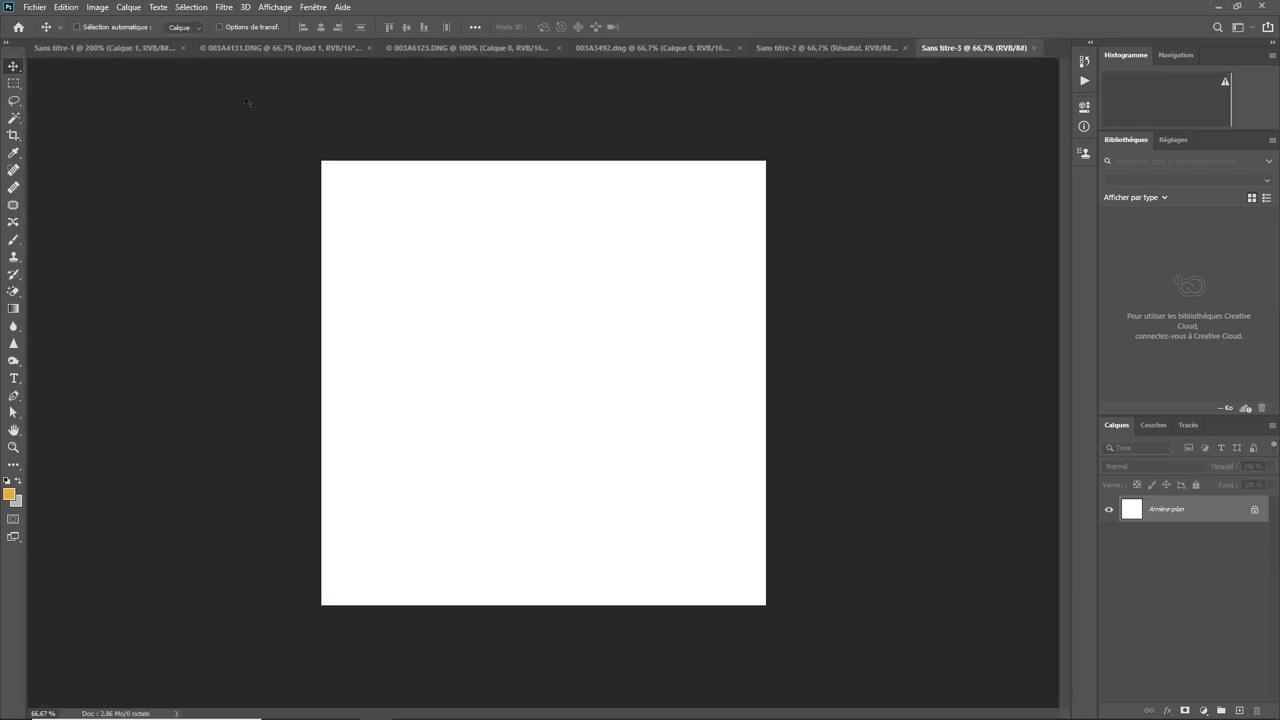
{"action": "left_click", "coordinate": [71, 10]}
{"action": "left_click", "coordinate": [118, 213]}
{"action": "left_click", "coordinate": [339, 218]}
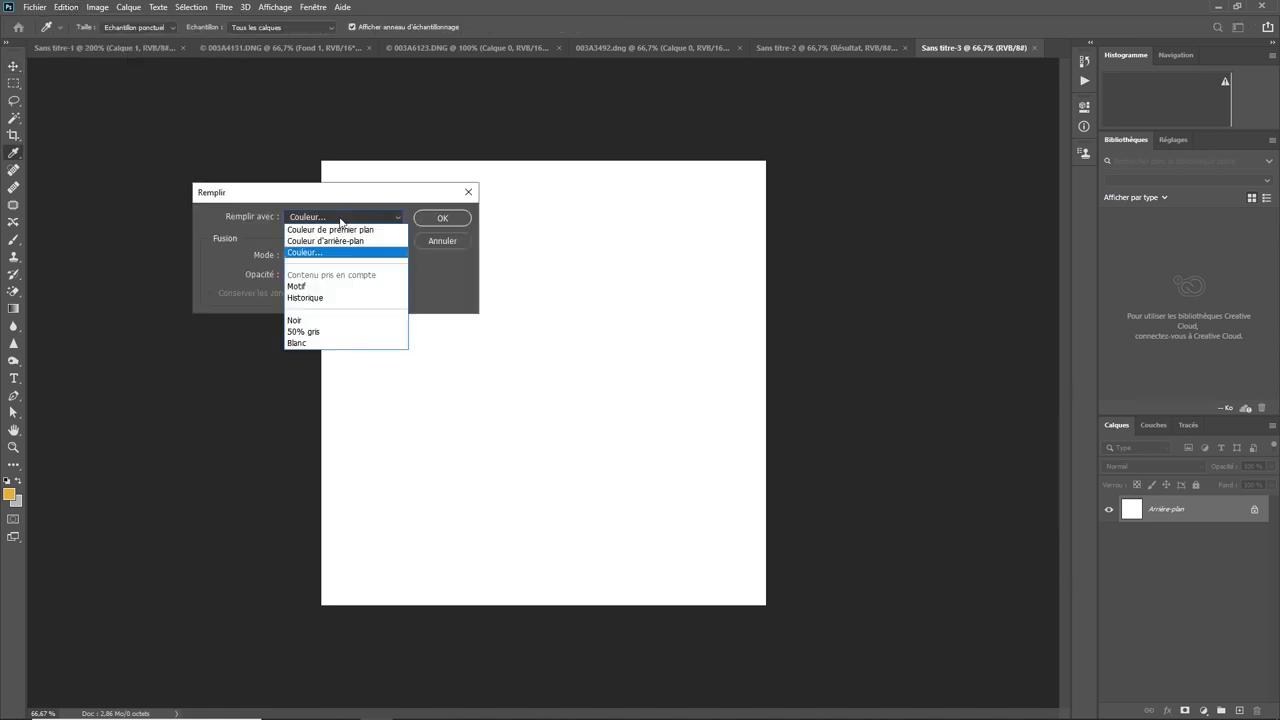
{"action": "left_click", "coordinate": [334, 250]}
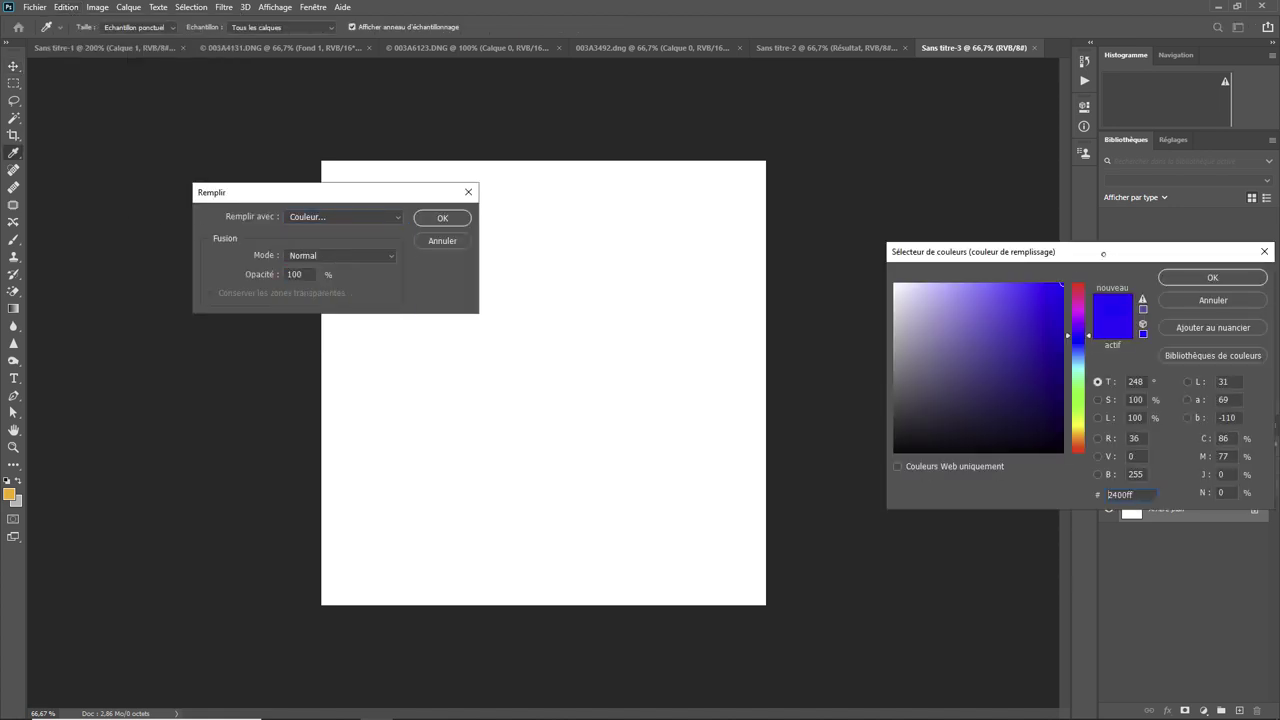
{"action": "left_click", "coordinate": [1218, 278]}
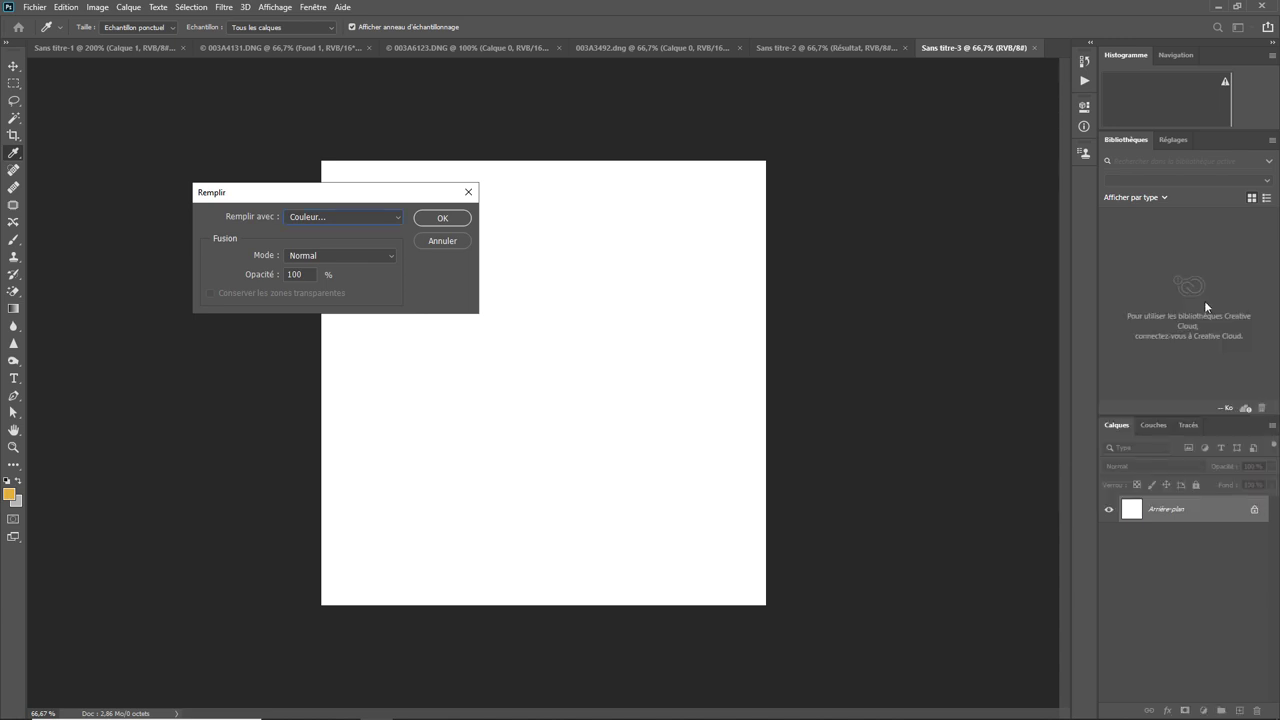
{"action": "left_click", "coordinate": [450, 219]}
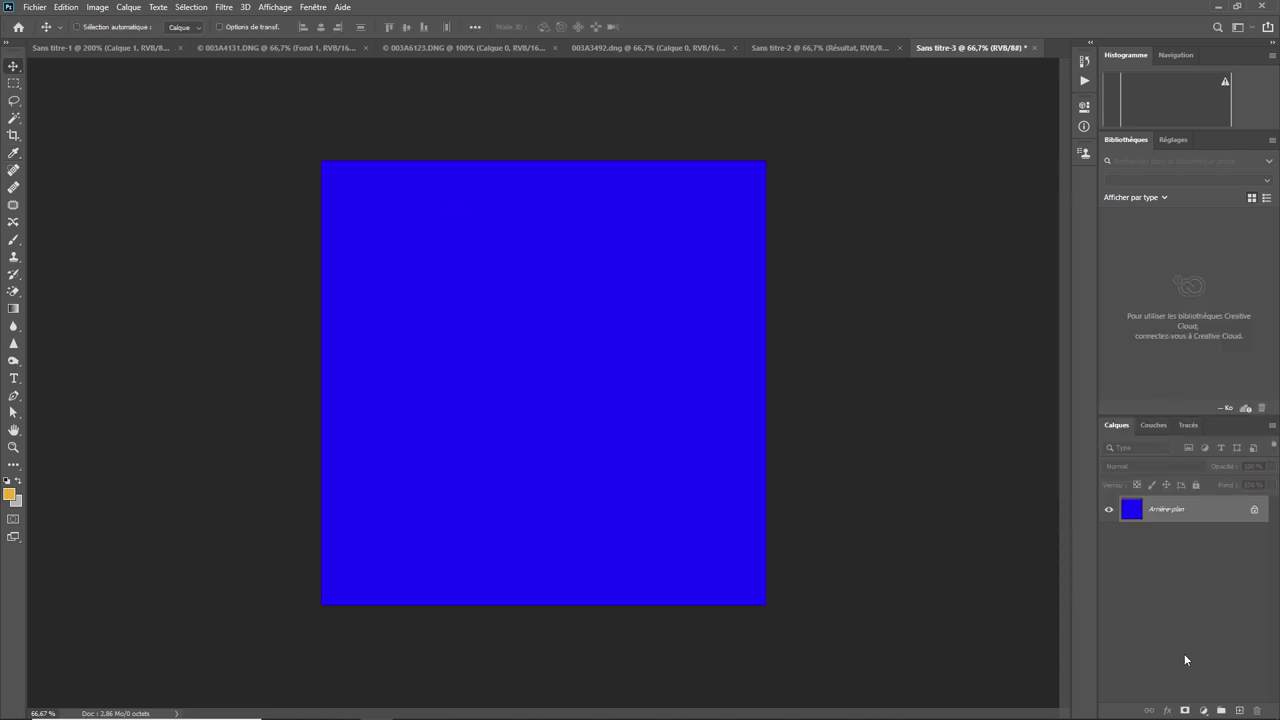
{"action": "left_click", "coordinate": [1240, 709]}
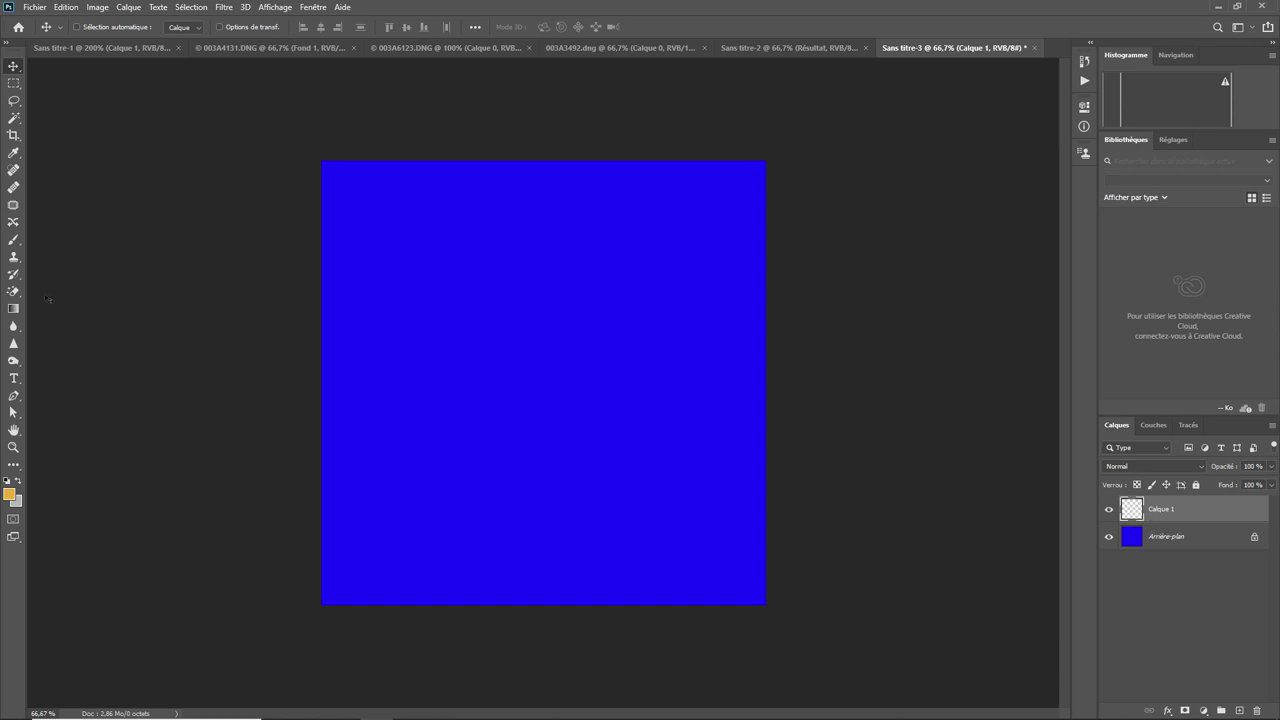
- Draw a vertical reflected Oranges gradient on Calque 1, yellow middle and red-orange top and bottom
{"action": "left_click", "coordinate": [14, 309]}
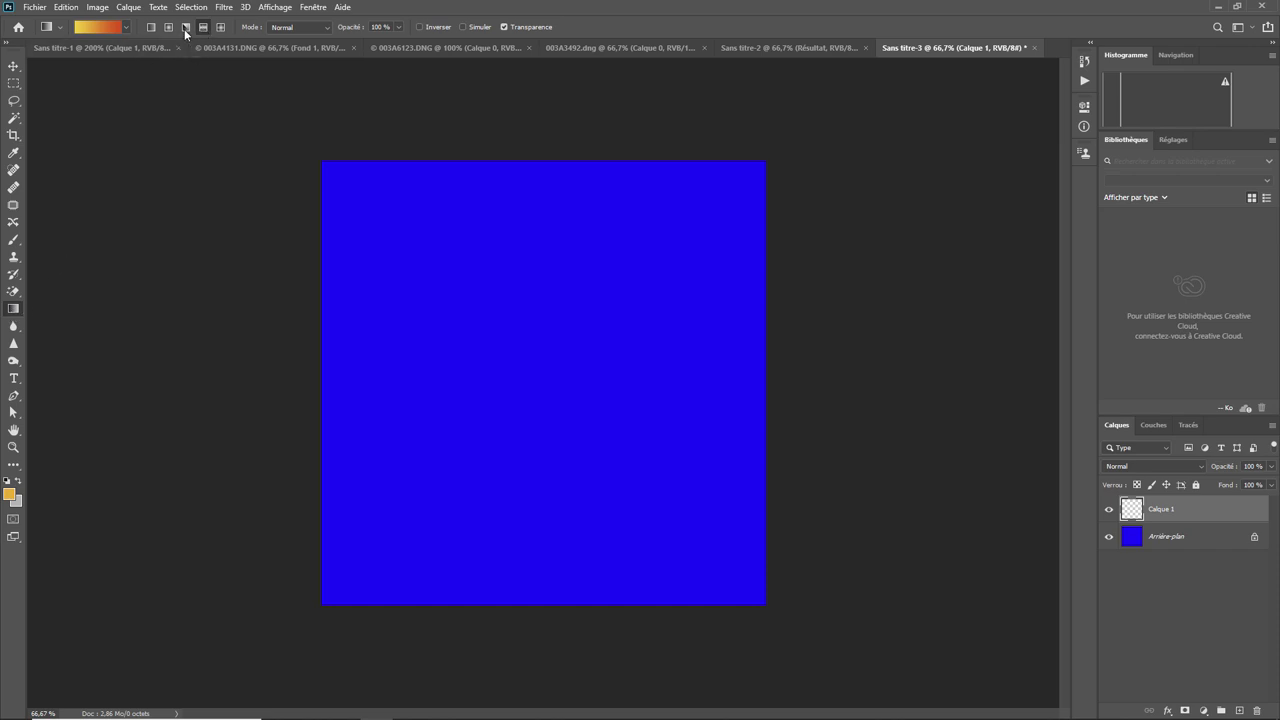
{"action": "left_click", "coordinate": [127, 29]}
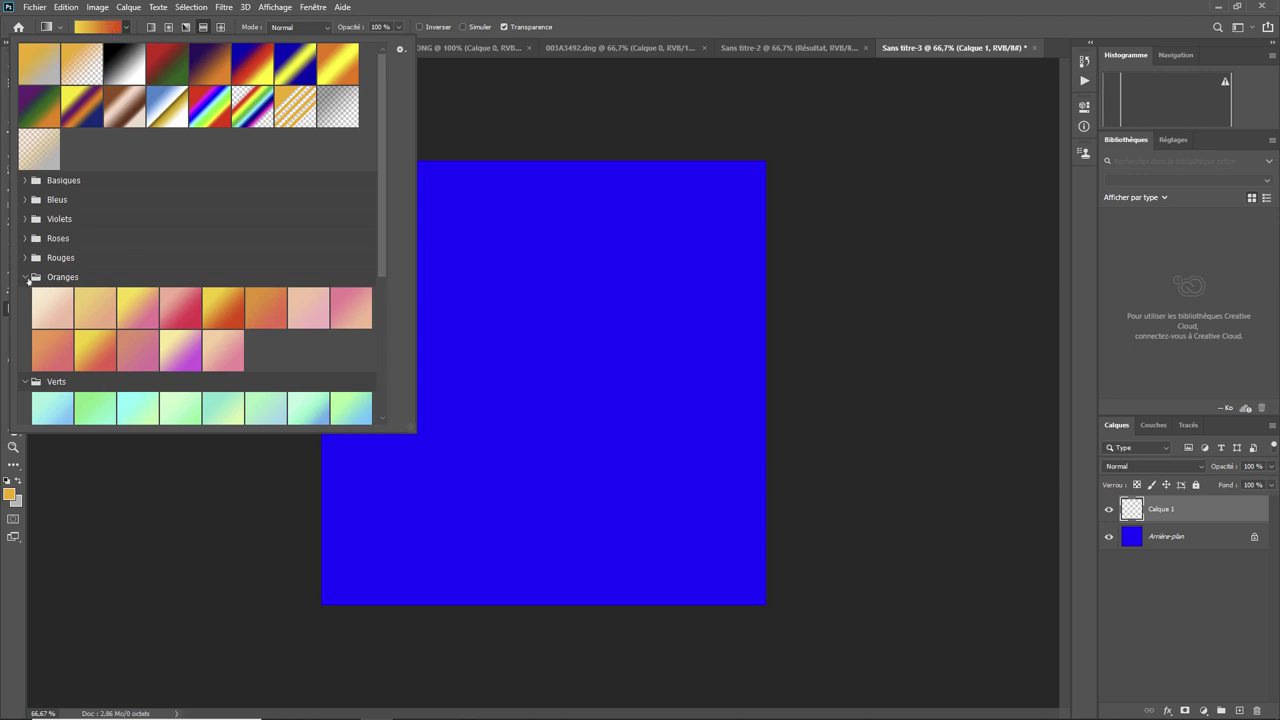
{"action": "left_click", "coordinate": [204, 313]}
{"action": "left_click", "coordinate": [544, 366]}
{"action": "mouse_move", "coordinate": [544, 366]}
{"action": "left_mouse_down"}
{"action": "mouse_move", "coordinate": [531, 277]}
{"action": "mouse_move", "coordinate": [544, 222]}
{"action": "mouse_move", "coordinate": [511, 194]}
{"action": "mouse_move", "coordinate": [545, 152]}
{"action": "left_mouse_up"}
{"action": "key", "text": "shift"}
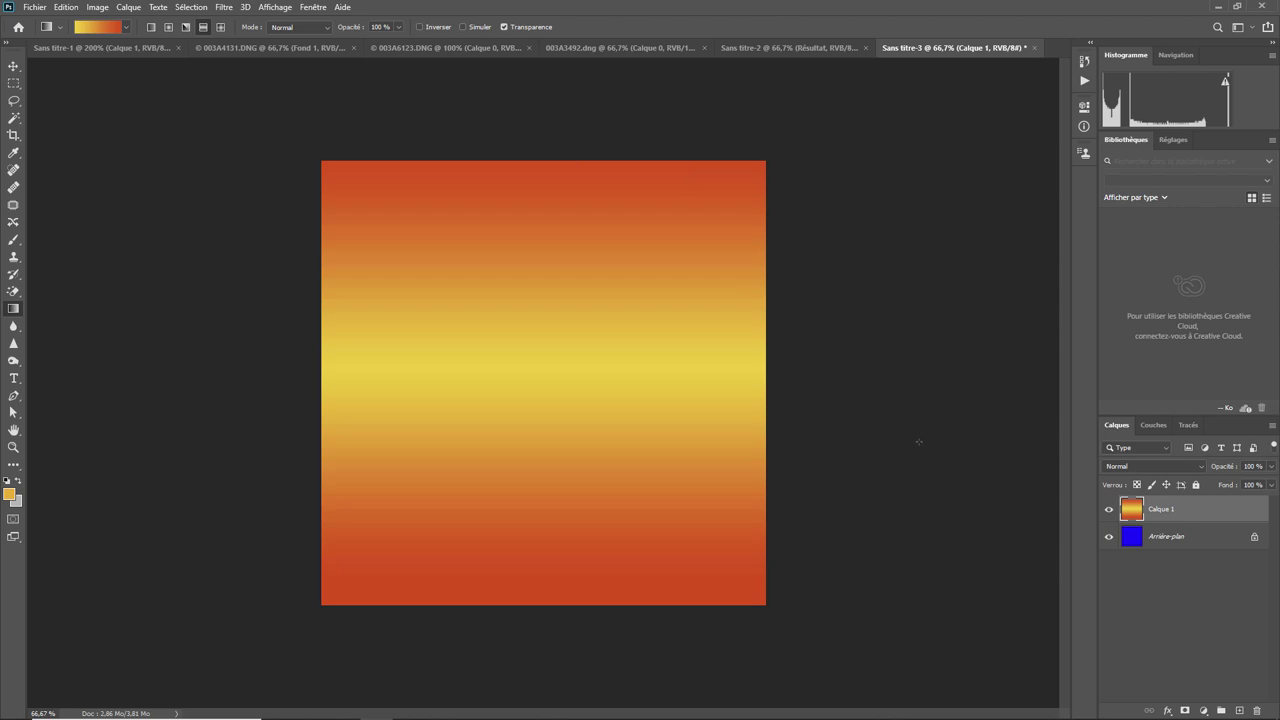
- Magic-erase the gradient's yellow middle at tolerance 10, revealing a blue horizontal band
{"action": "left_click", "coordinate": [13, 291]}
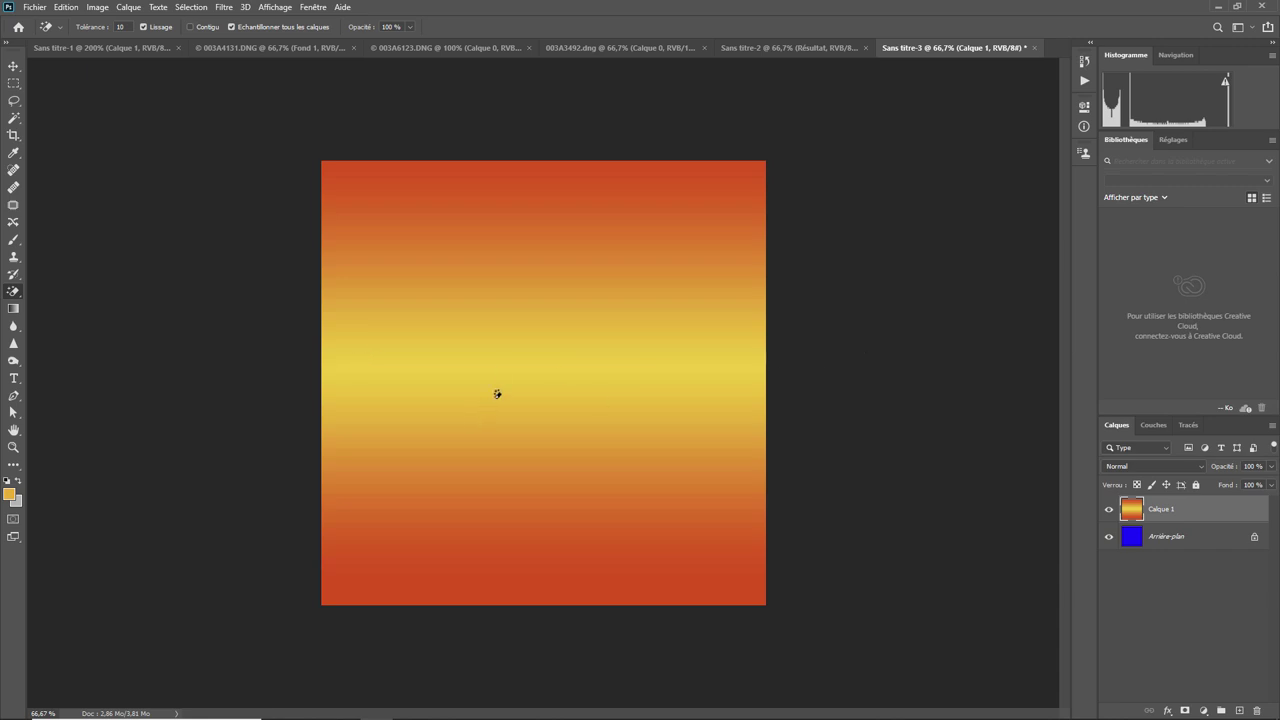
{"action": "double_click", "coordinate": [121, 28]}
{"action": "double_click", "coordinate": [121, 27]}
{"action": "left_click", "coordinate": [542, 368]}
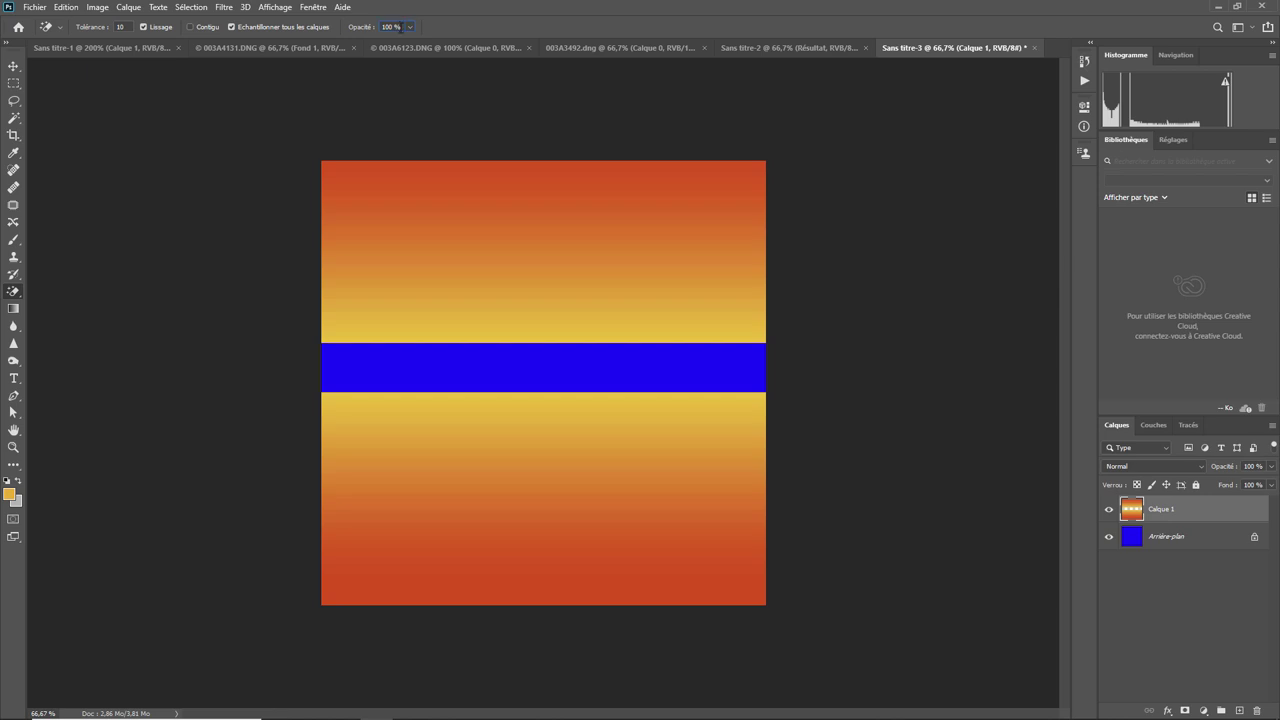
- Set the Magic Eraser to 50% opacity and tolerance 50
{"action": "left_click_drag", "start_coordinate": [402, 27], "coordinate": [380, 29]}
{"action": "type", "text": "5"}
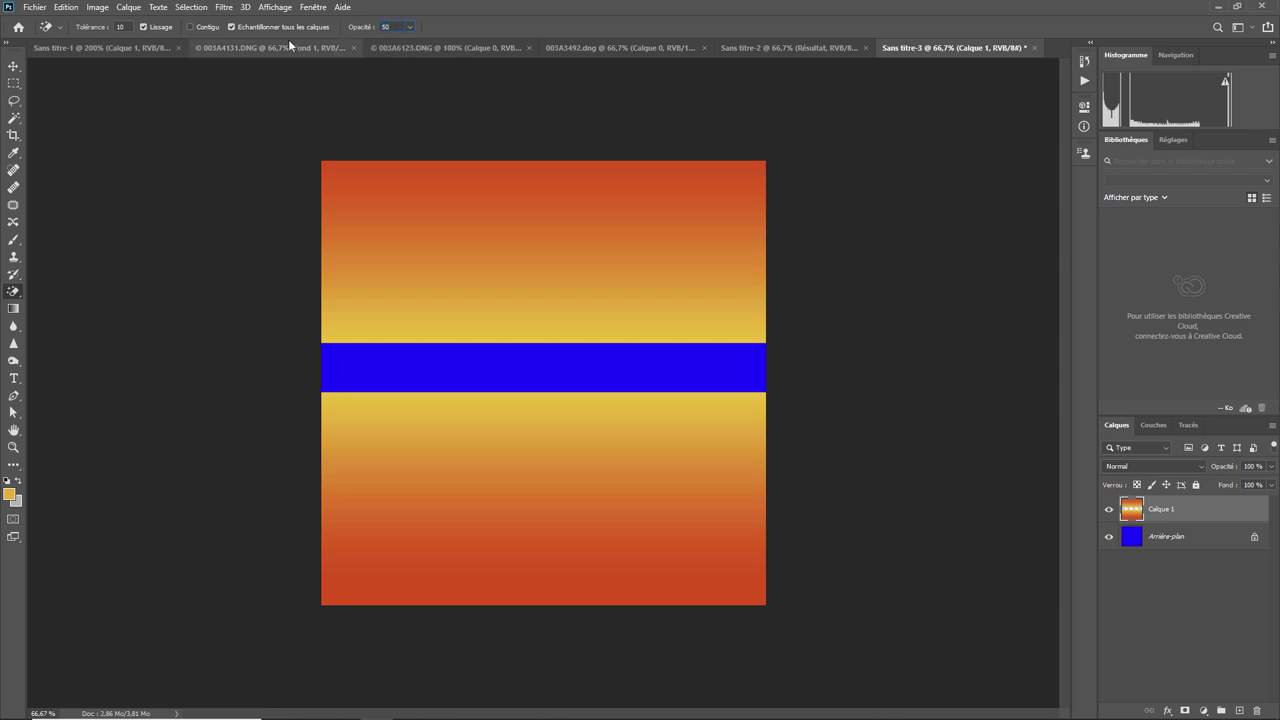
{"action": "left_click", "coordinate": [206, 31]}
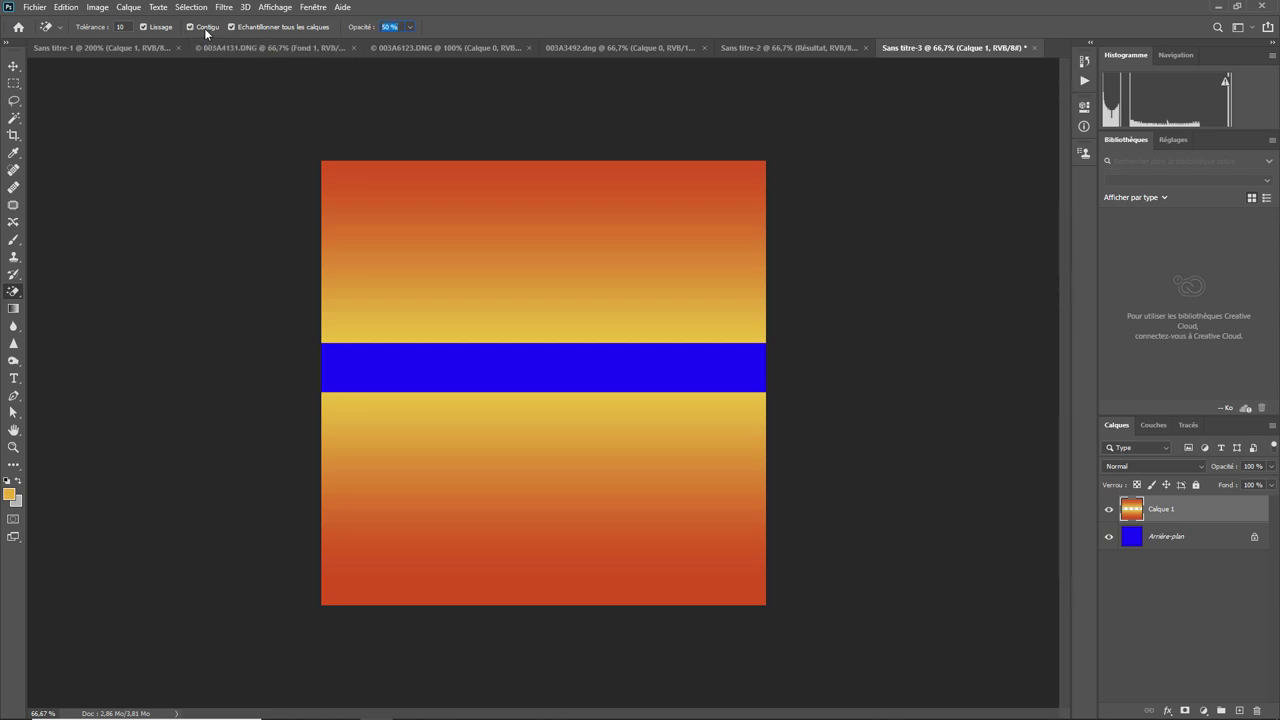
{"action": "left_click", "coordinate": [120, 27]}
{"action": "type", "text": "50"}
{"action": "key", "text": "Tab"}
- With Contiguous off, half-erase the red-orange top and bottom bands to purple
{"action": "left_click", "coordinate": [541, 162]}
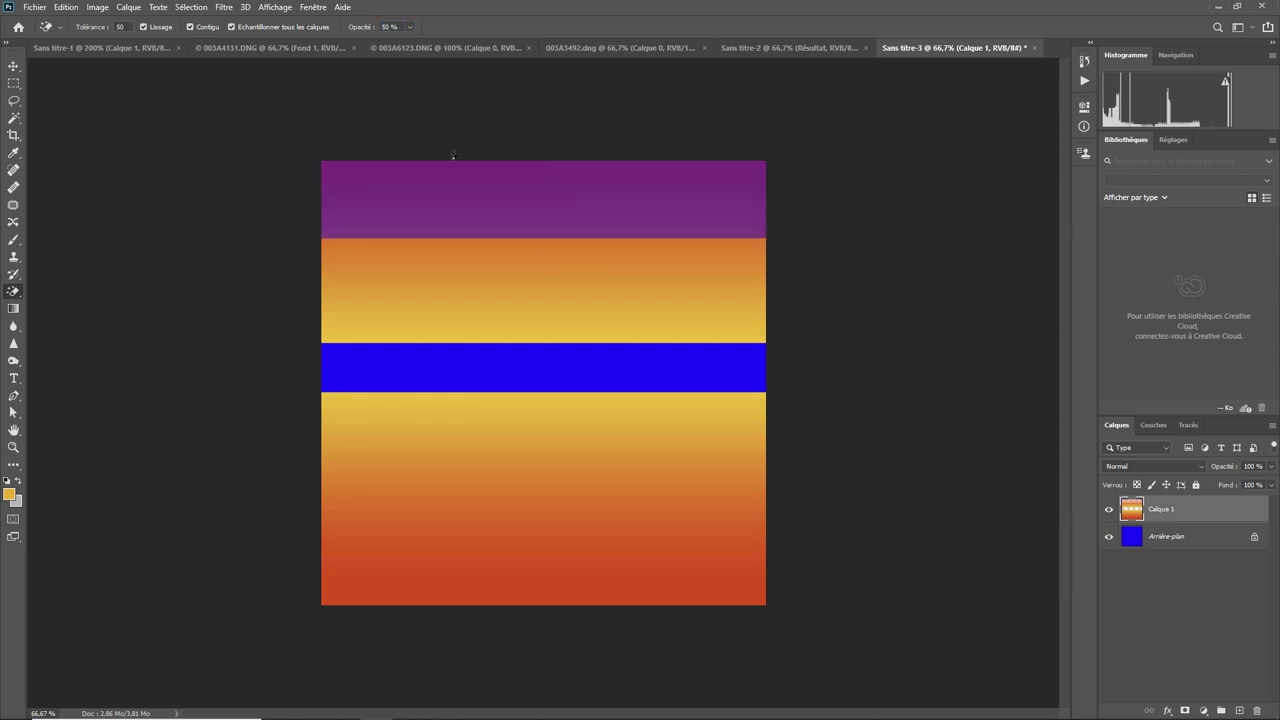
{"action": "left_click", "coordinate": [190, 27]}
{"action": "key", "text": "ctrl+z"}
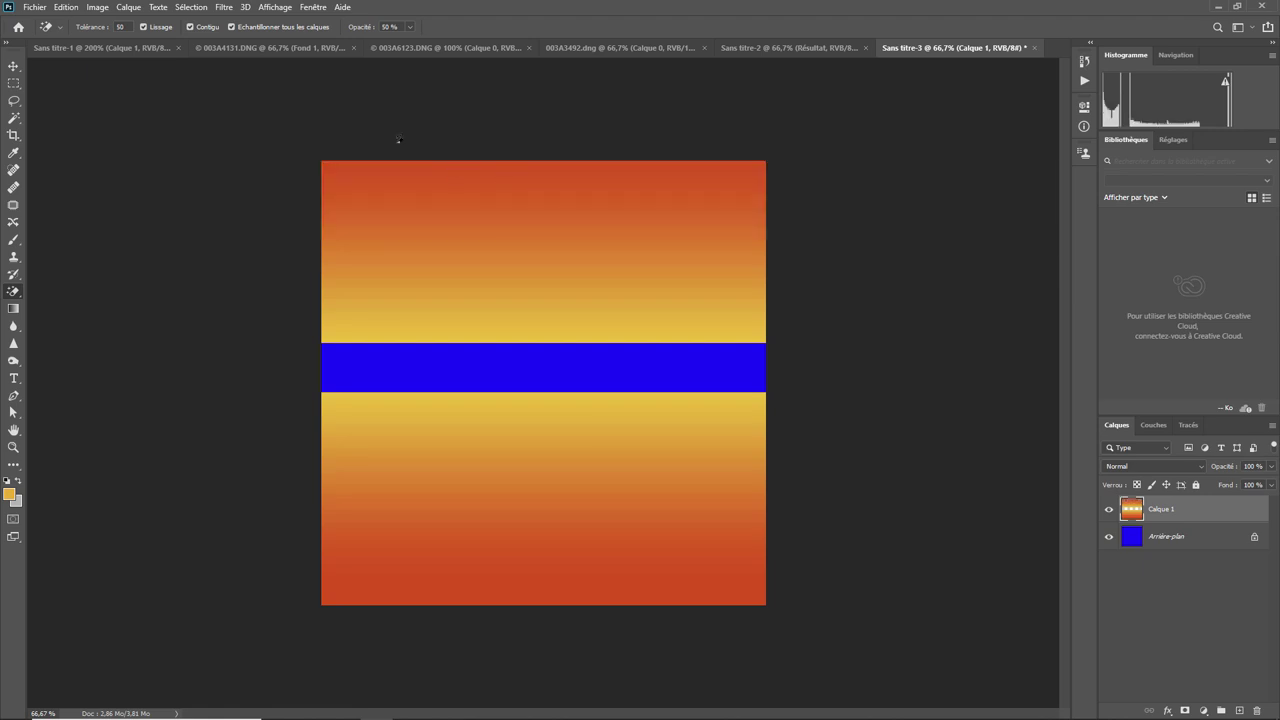
{"action": "left_click", "coordinate": [192, 29]}
{"action": "left_click", "coordinate": [548, 166]}
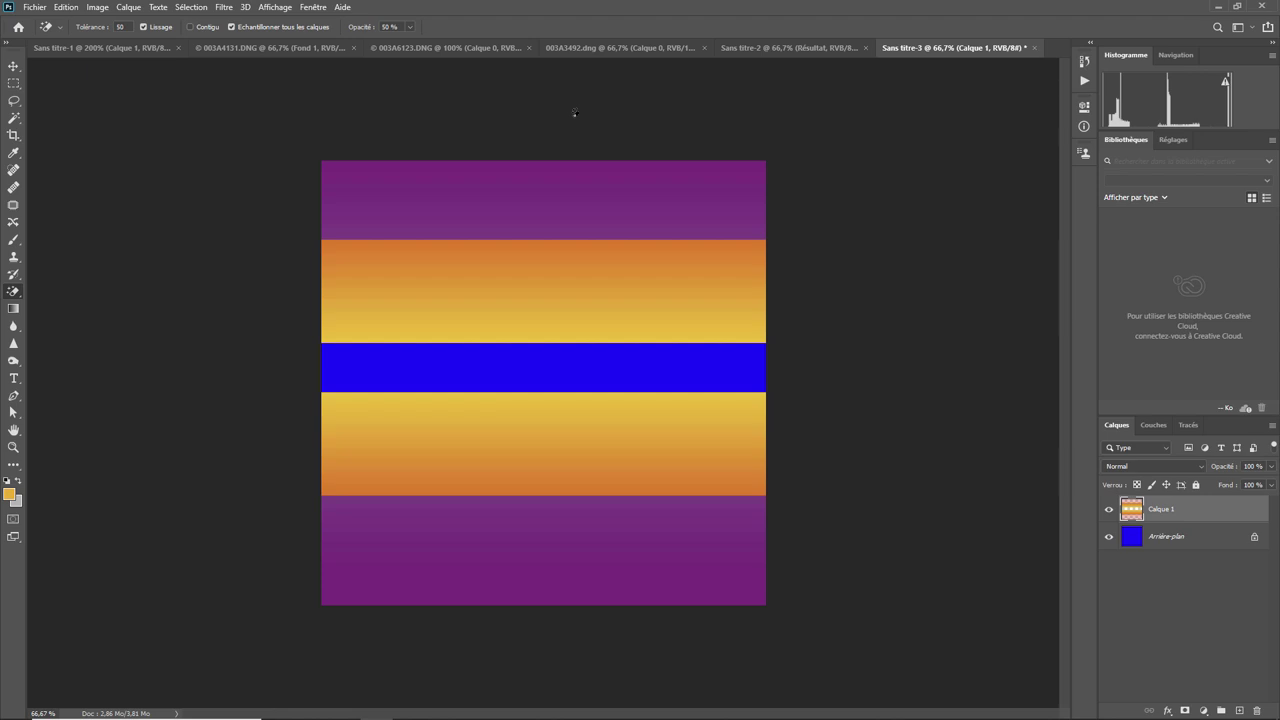
- Switch to the Background Eraser tool with Shift+E
{"action": "key", "text": "shift+e"}
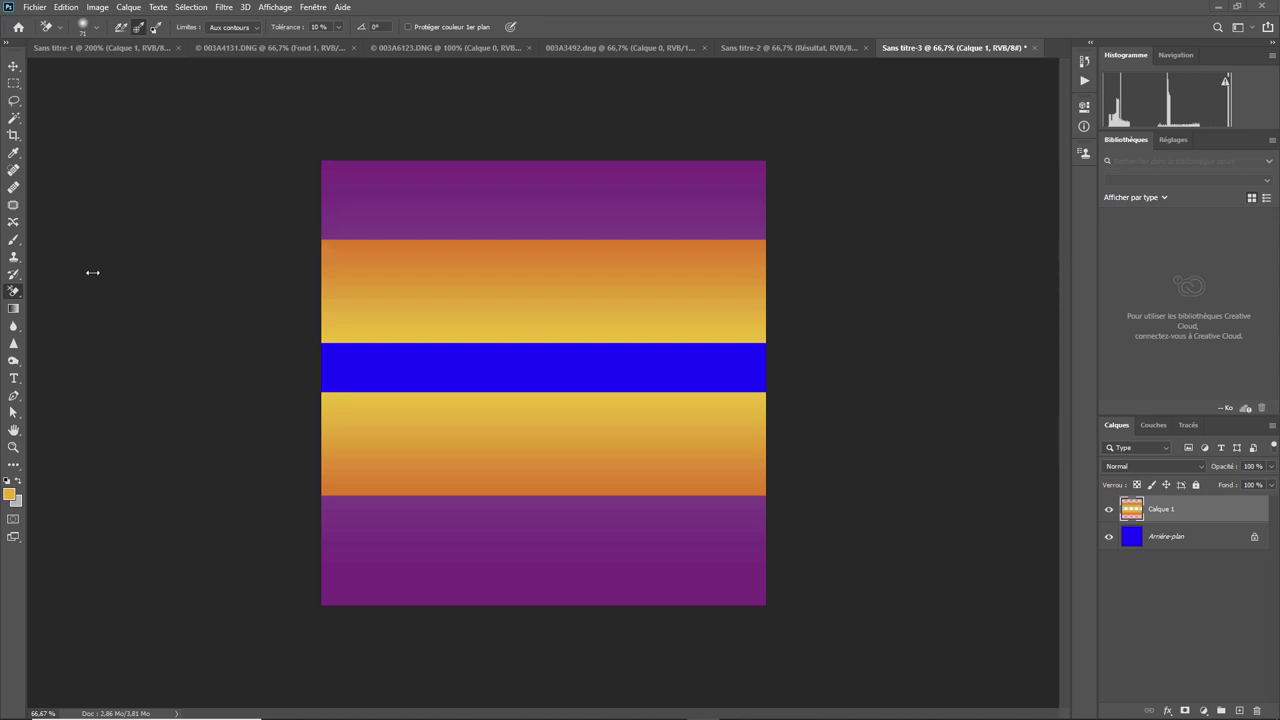
{"action": "right_click", "coordinate": [15, 297]}
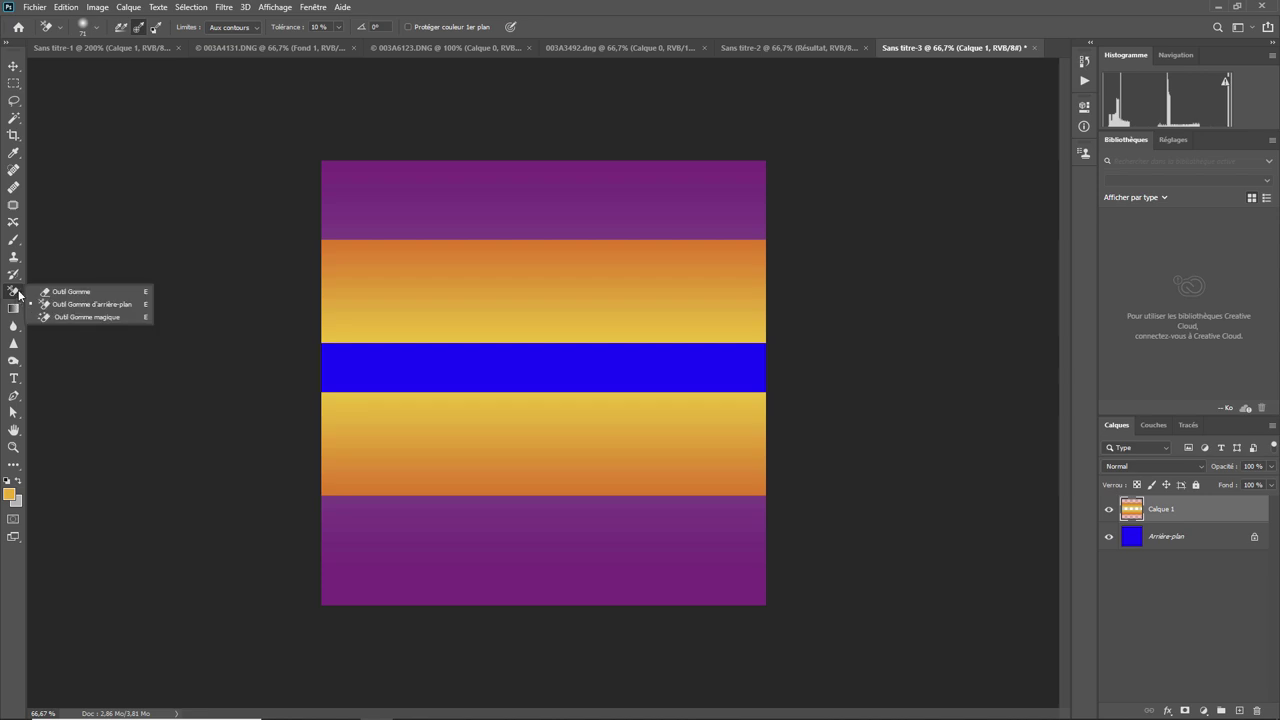
{"action": "left_click", "coordinate": [55, 290]}
{"action": "mouse_move", "coordinate": [315, 207]}
{"action": "left_mouse_down"}
{"action": "mouse_move", "coordinate": [557, 225]}
{"action": "mouse_move", "coordinate": [684, 212]}
{"action": "left_mouse_up"}
{"action": "key", "text": "ctrl+z"}
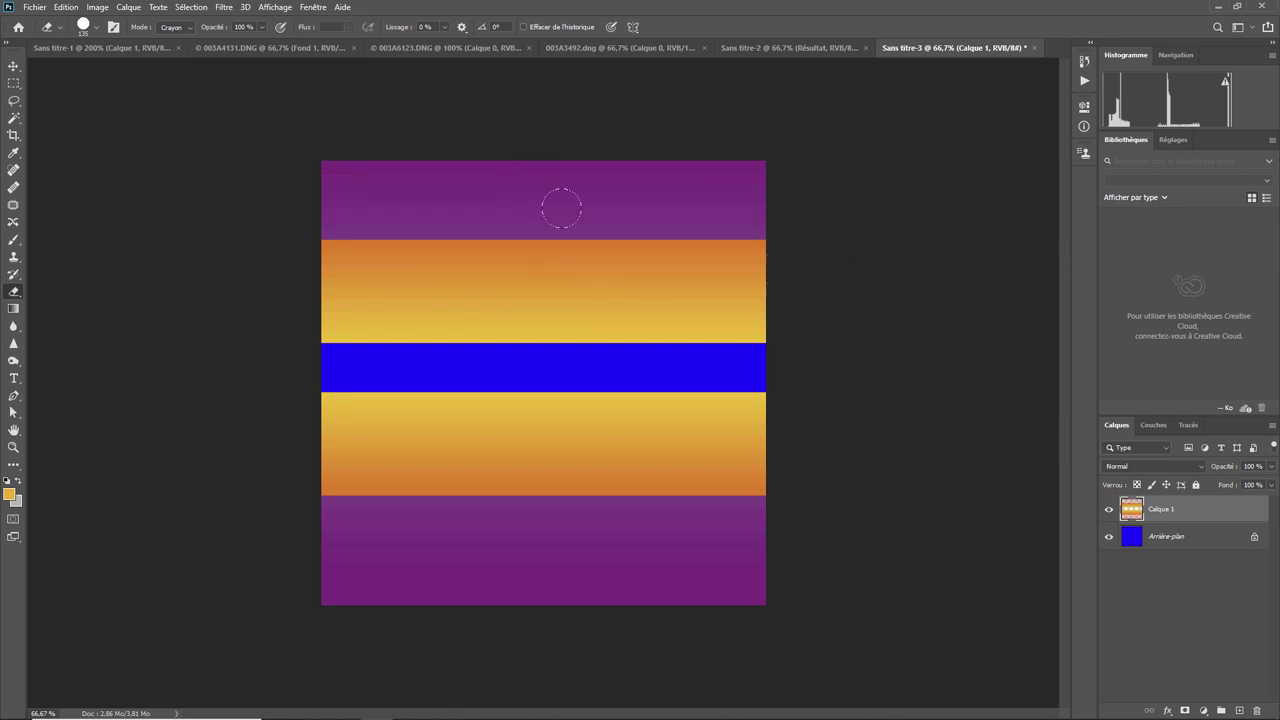
{"action": "left_click", "coordinate": [1108, 536]}
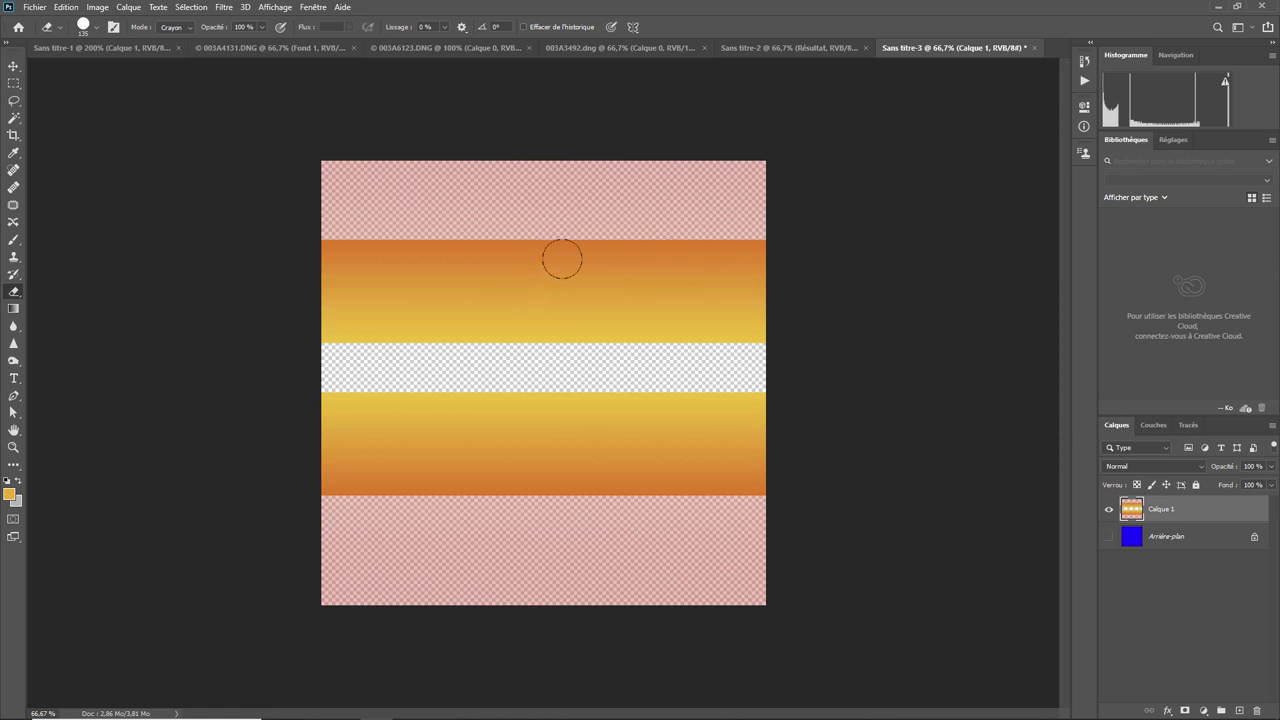
{"action": "left_click", "coordinate": [1108, 537]}
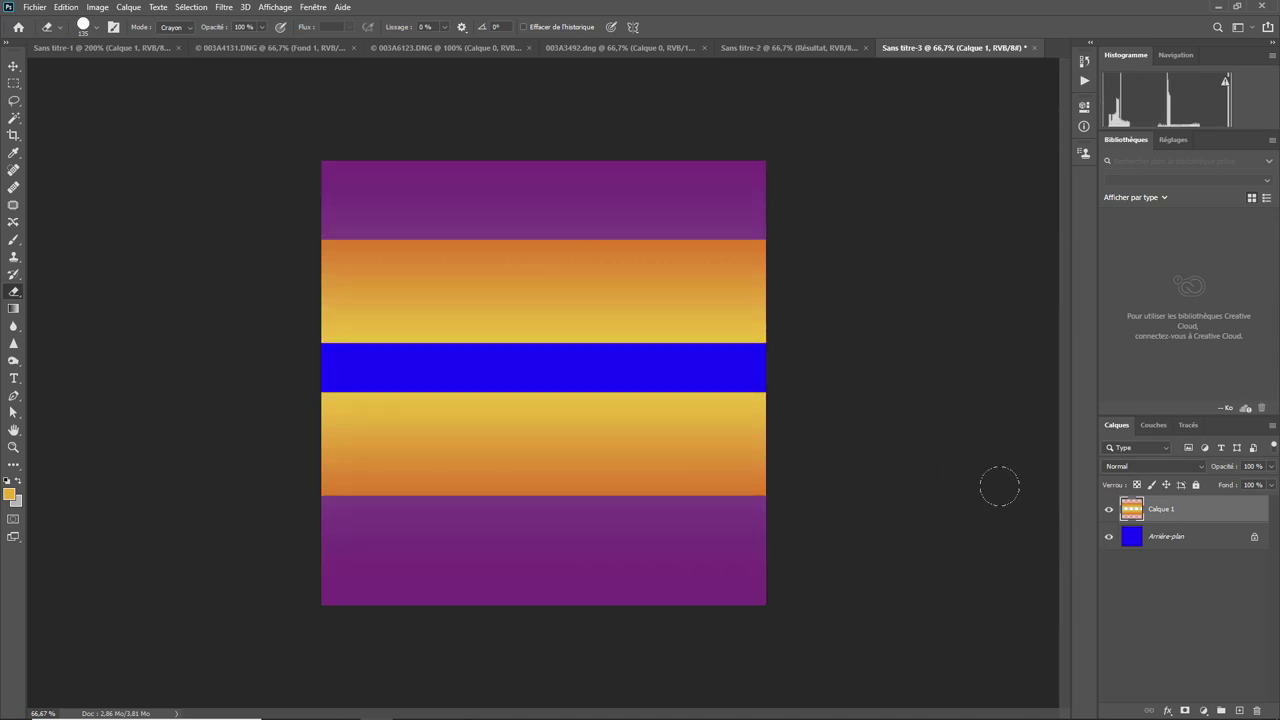
{"action": "right_click", "coordinate": [14, 291]}
- Zoom to 200% and try a Contiguous-limit Background Eraser stroke on the purple band, then undo it
{"action": "left_click", "coordinate": [82, 304]}
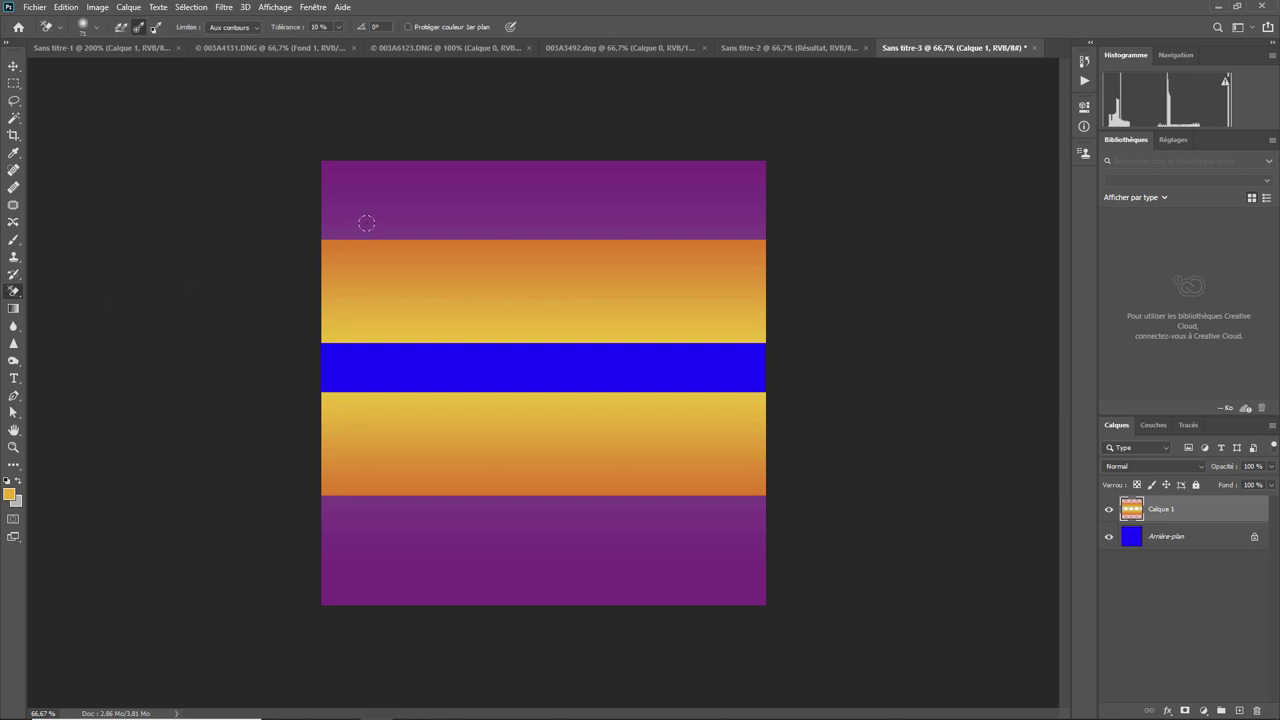
{"action": "key", "text": "ctrl+plus"}
{"action": "key", "text": "ctrl+plus"}
{"action": "scroll", "coordinate": [237, 158], "scroll_direction": "up", "scroll_amount": 5}
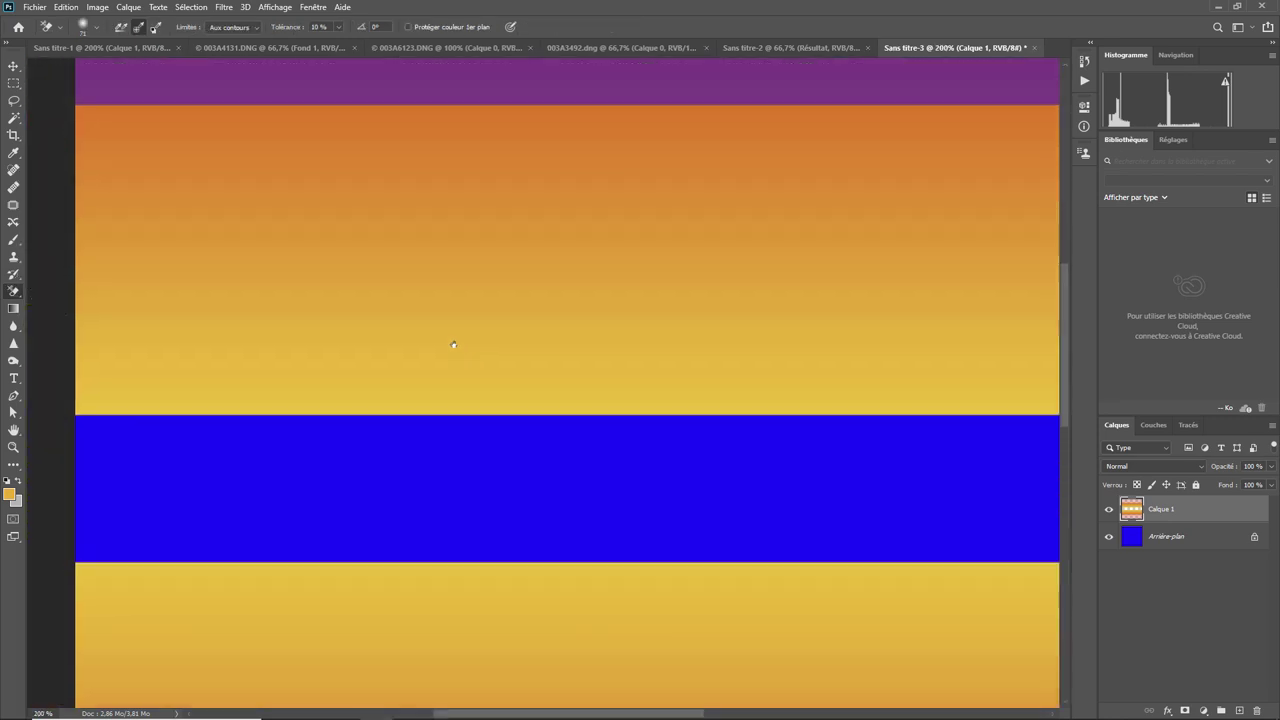
{"action": "scroll", "coordinate": [451, 343], "scroll_direction": "left", "scroll_amount": 5}
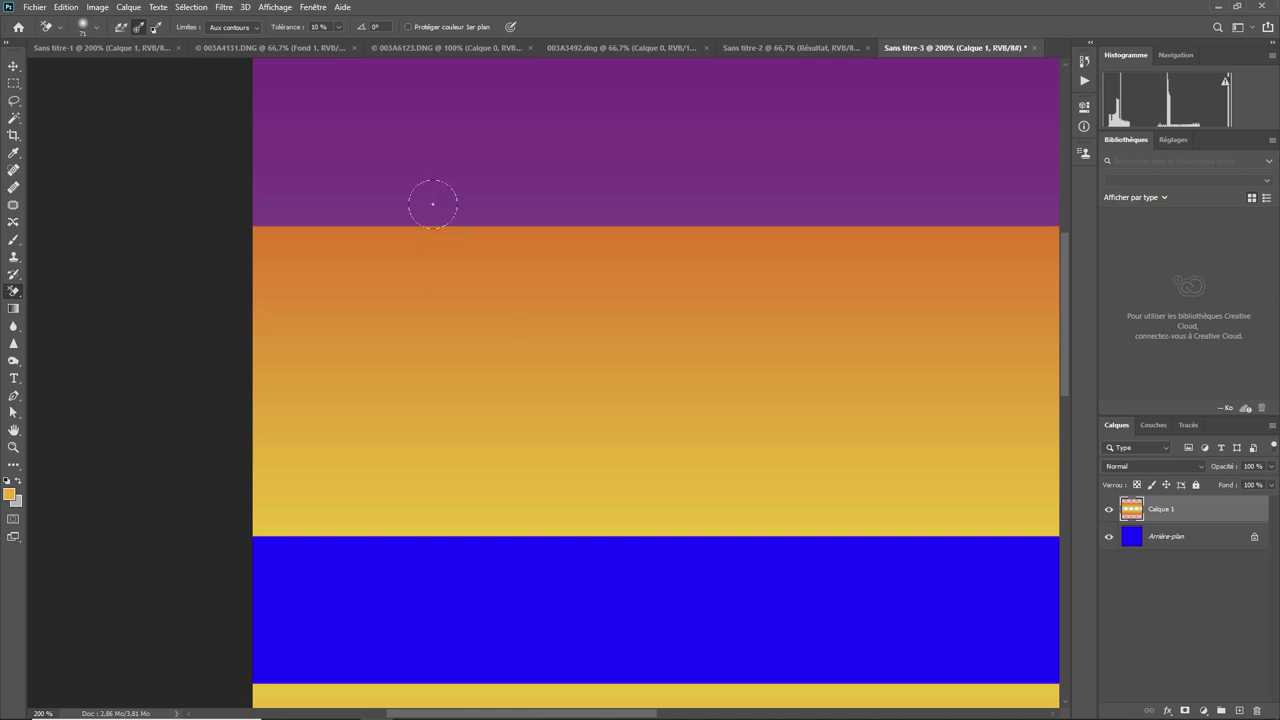
{"action": "left_click", "coordinate": [233, 27]}
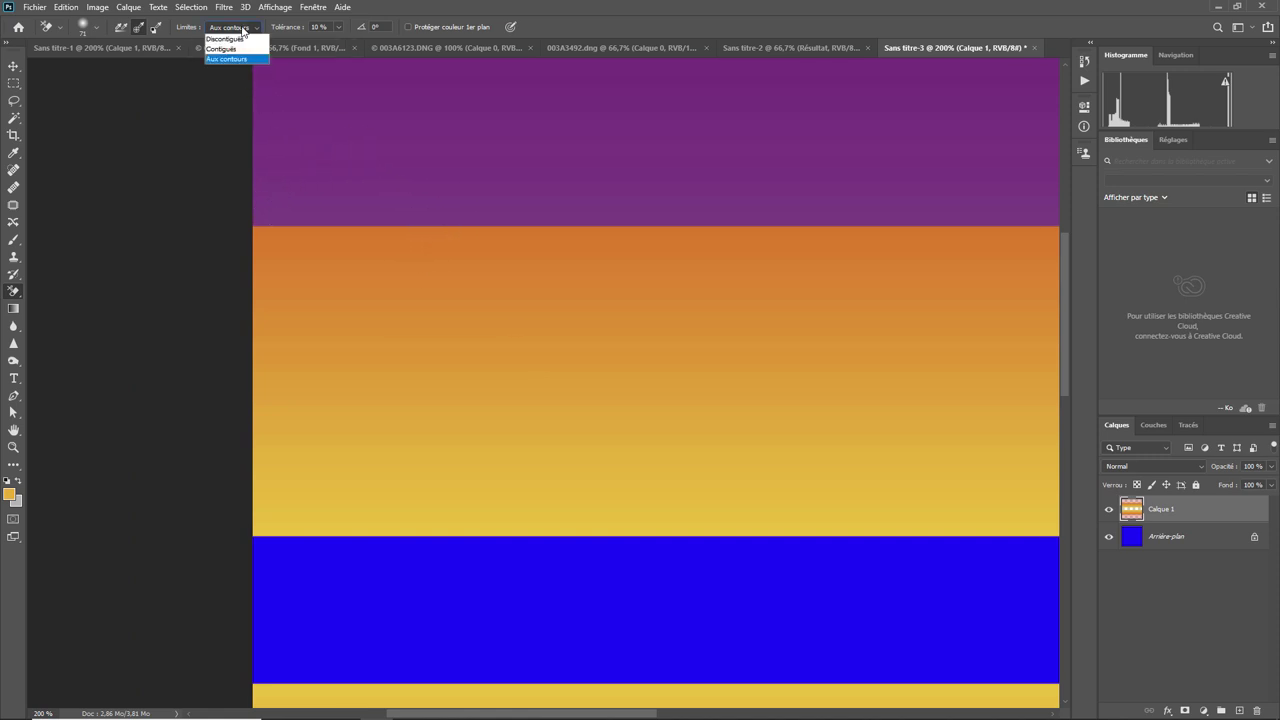
{"action": "left_click", "coordinate": [238, 58]}
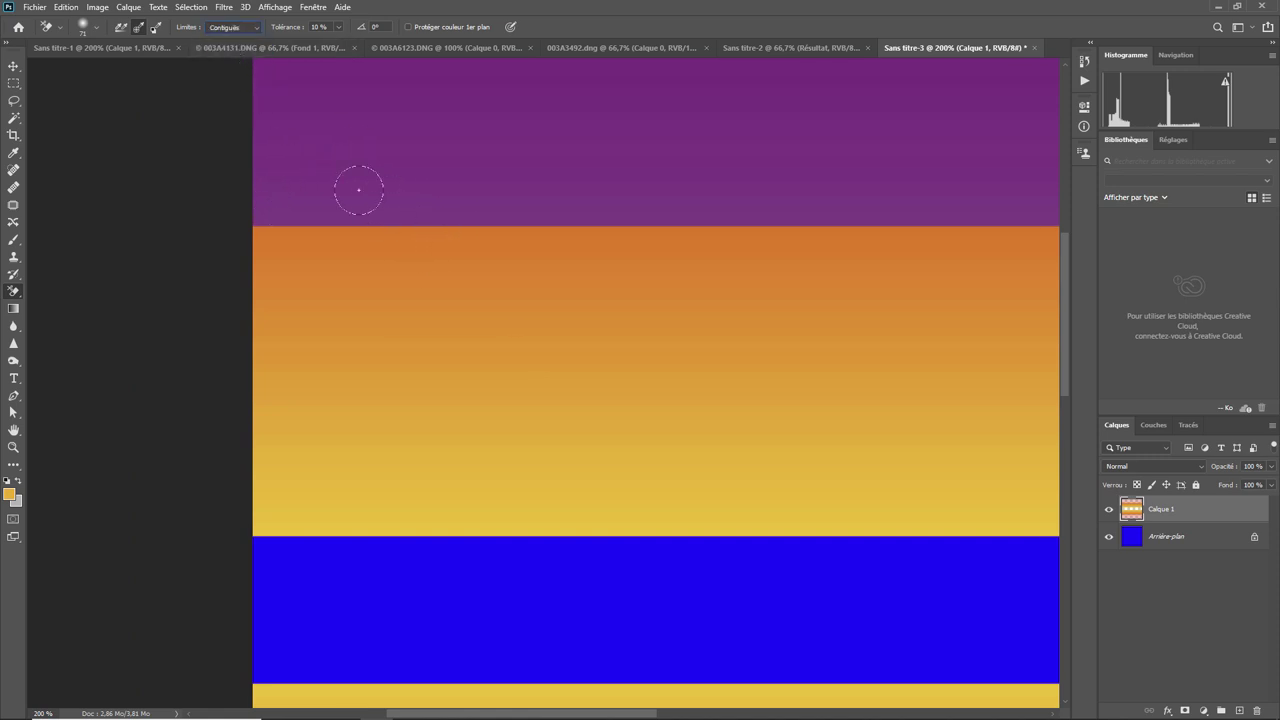
{"action": "left_click_drag", "start_coordinate": [262, 211], "coordinate": [595, 207]}
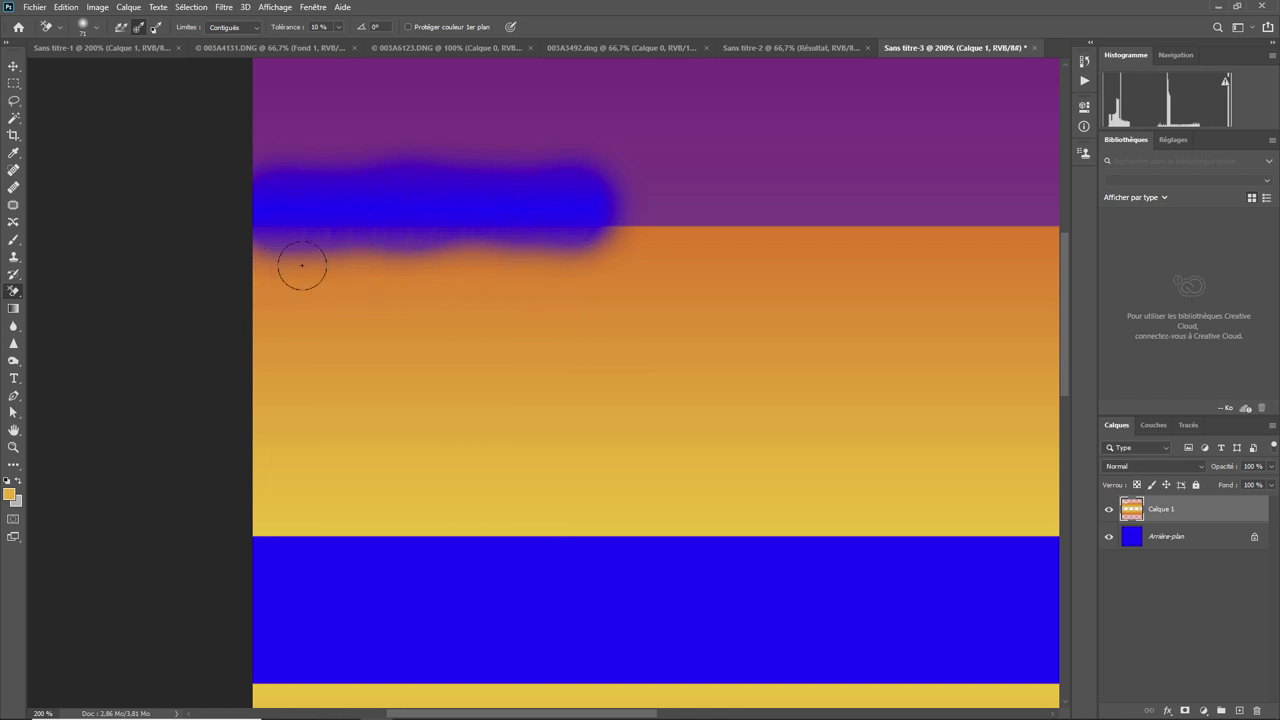
{"action": "key", "text": "ctrl+z"}
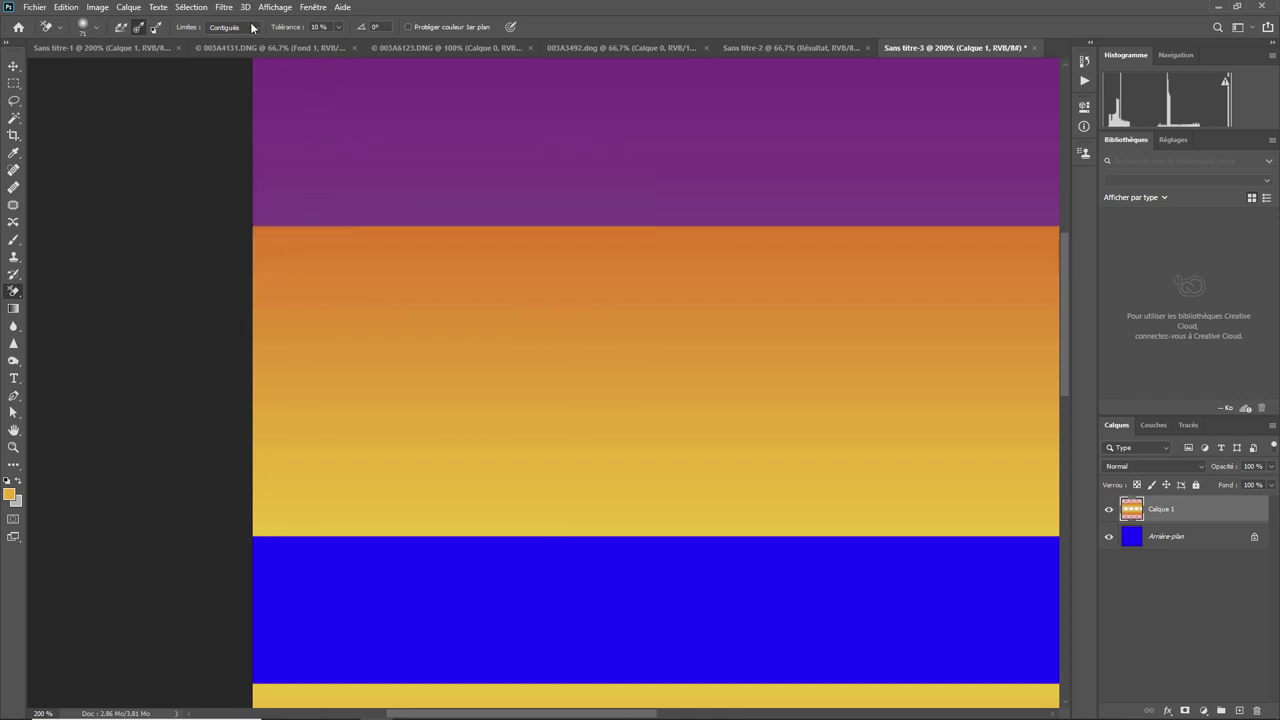
- With limits set to Find Edges, erase a blue strip along the top purple band's lower edge
{"action": "left_click", "coordinate": [252, 28]}
{"action": "left_click", "coordinate": [248, 58]}
{"action": "left_click_drag", "start_coordinate": [261, 210], "coordinate": [998, 203]}
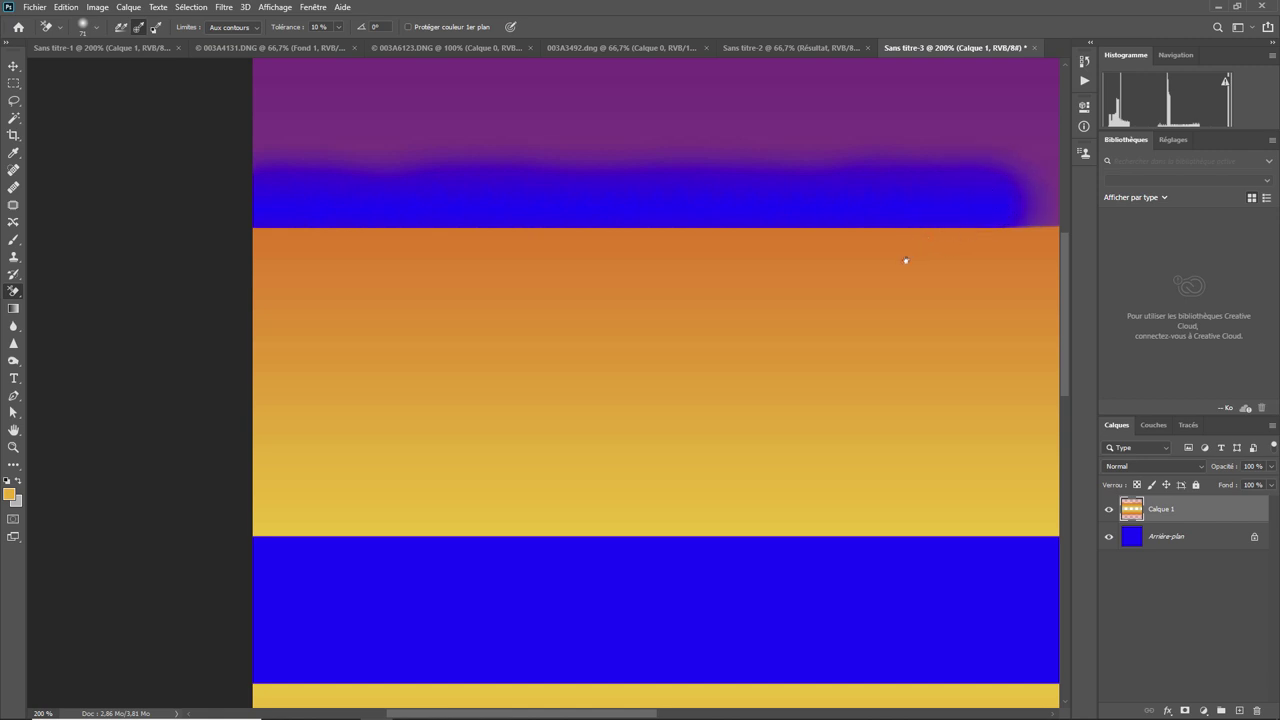
{"action": "left_click_drag", "start_coordinate": [905, 260], "coordinate": [357, 303]}
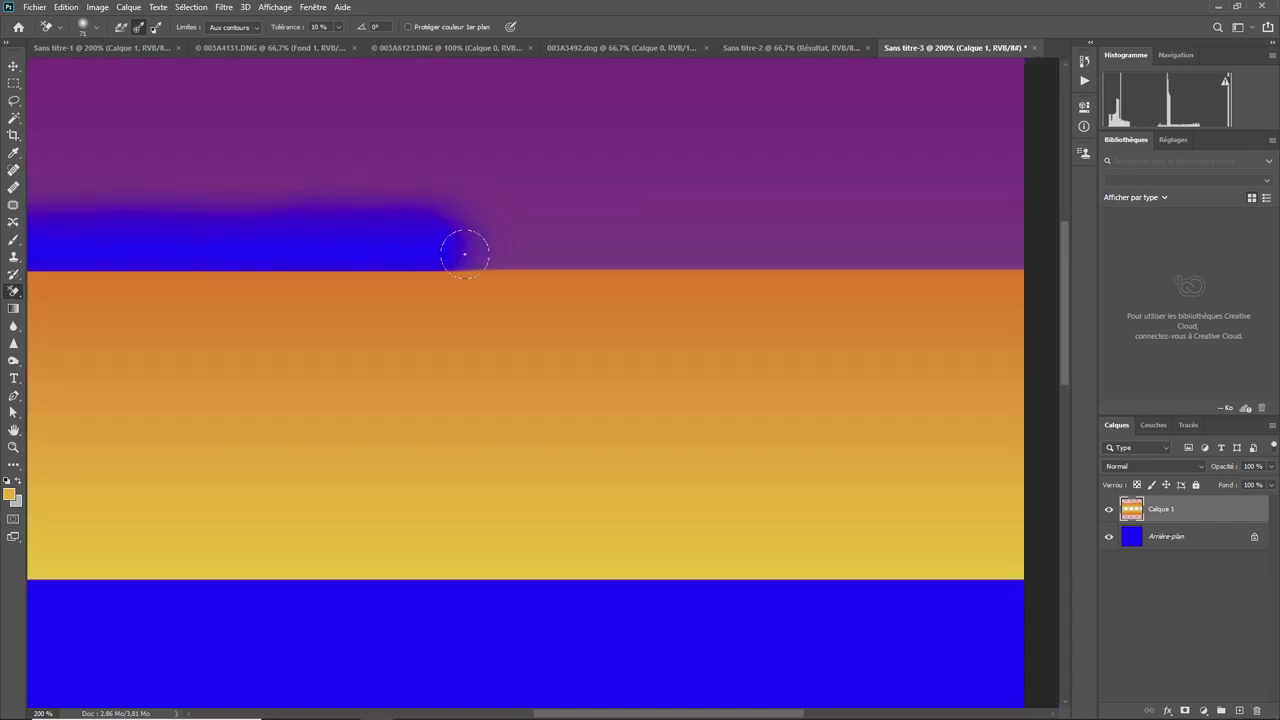
{"action": "left_click_drag", "start_coordinate": [464, 251], "coordinate": [1009, 249]}
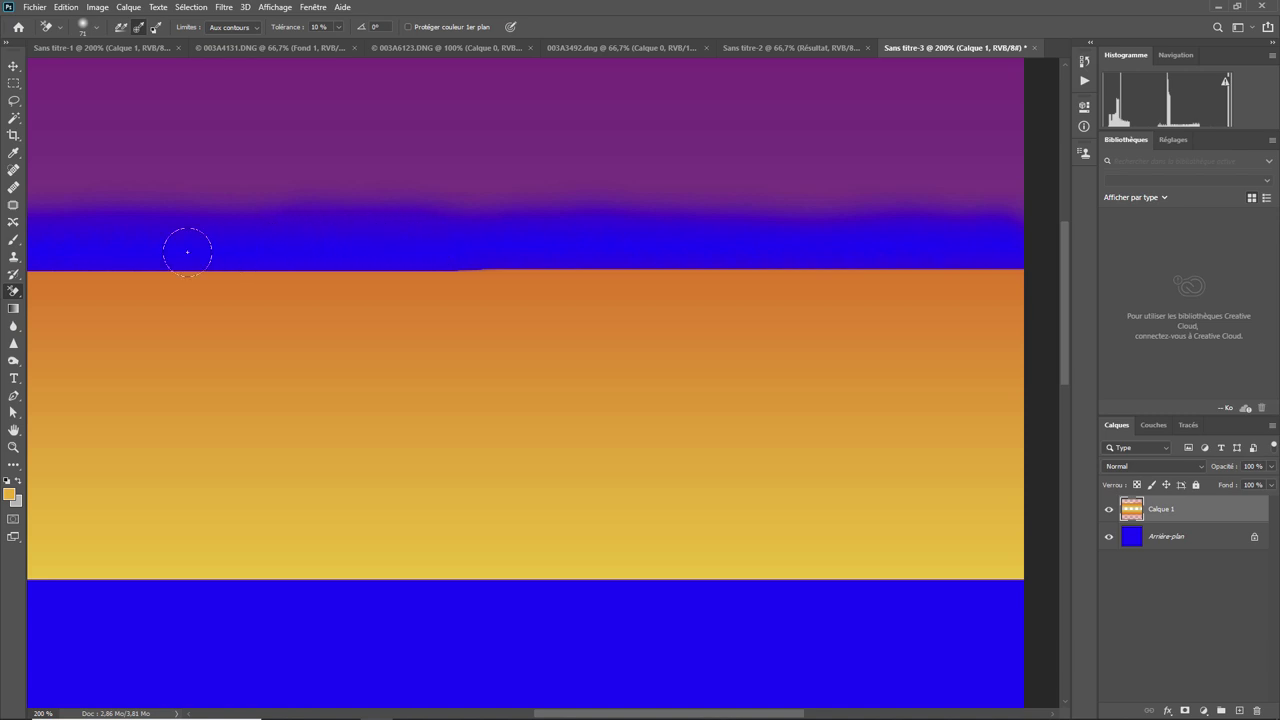
{"action": "scroll", "coordinate": [600, 406], "scroll_direction": "up", "scroll_amount": 2}
{"action": "scroll", "coordinate": [746, 440], "scroll_direction": "left", "scroll_amount": 4}
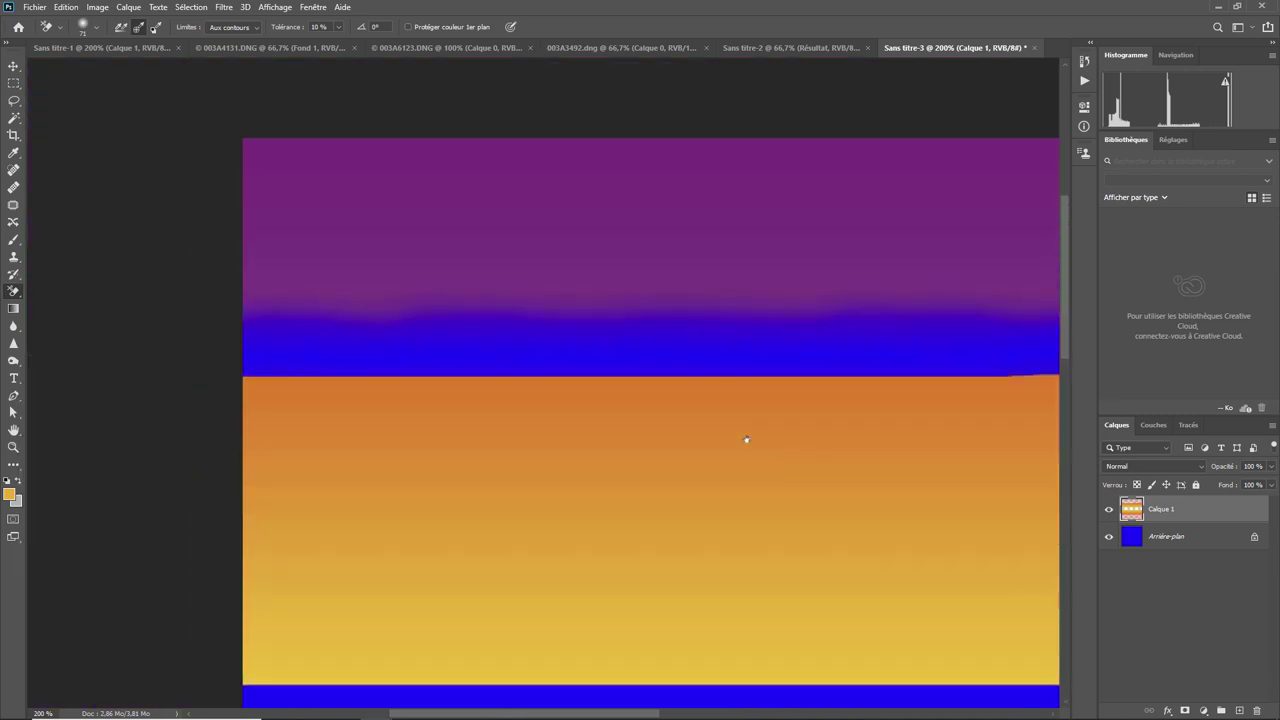
- Use the plain Eraser to clear the remaining purple from the top band, revealing solid blue
{"action": "right_click", "coordinate": [15, 294]}
{"action": "left_click", "coordinate": [49, 291]}
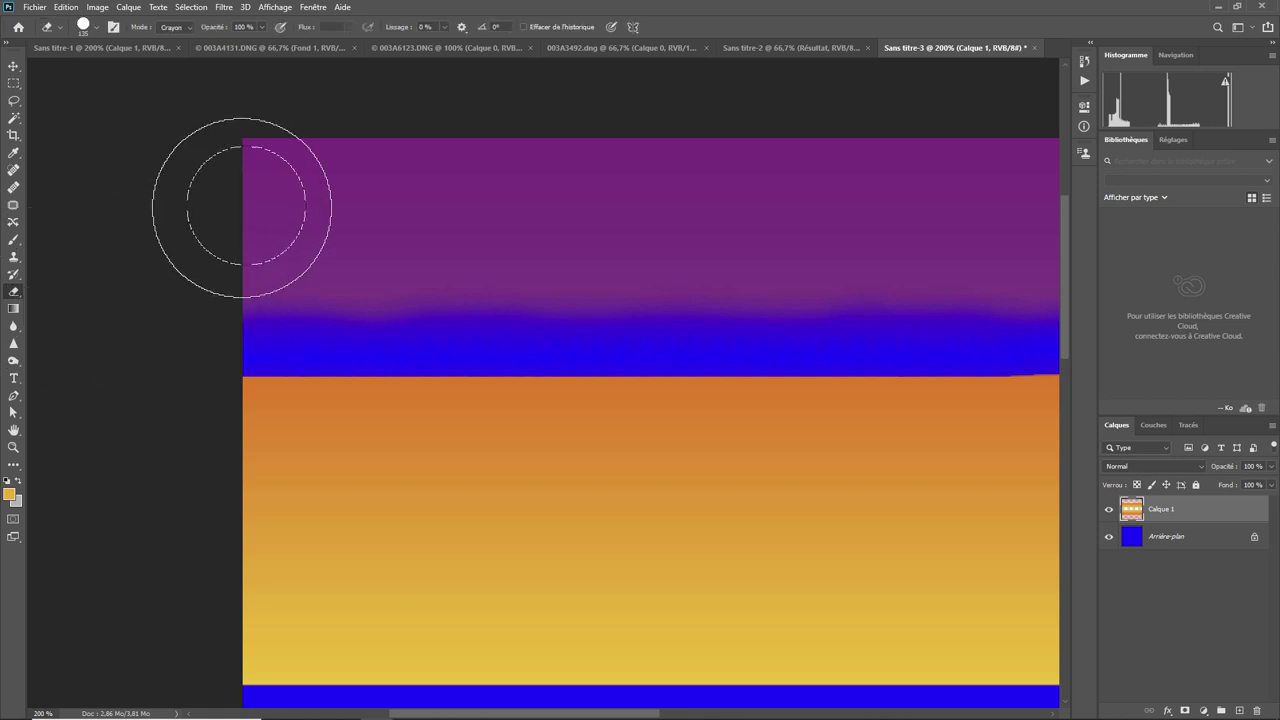
{"action": "mouse_move", "coordinate": [214, 177]}
{"action": "left_mouse_down"}
{"action": "mouse_move", "coordinate": [200, 209]}
{"action": "mouse_move", "coordinate": [282, 233]}
{"action": "mouse_move", "coordinate": [452, 175]}
{"action": "mouse_move", "coordinate": [674, 234]}
{"action": "mouse_move", "coordinate": [463, 154]}
{"action": "left_mouse_up"}
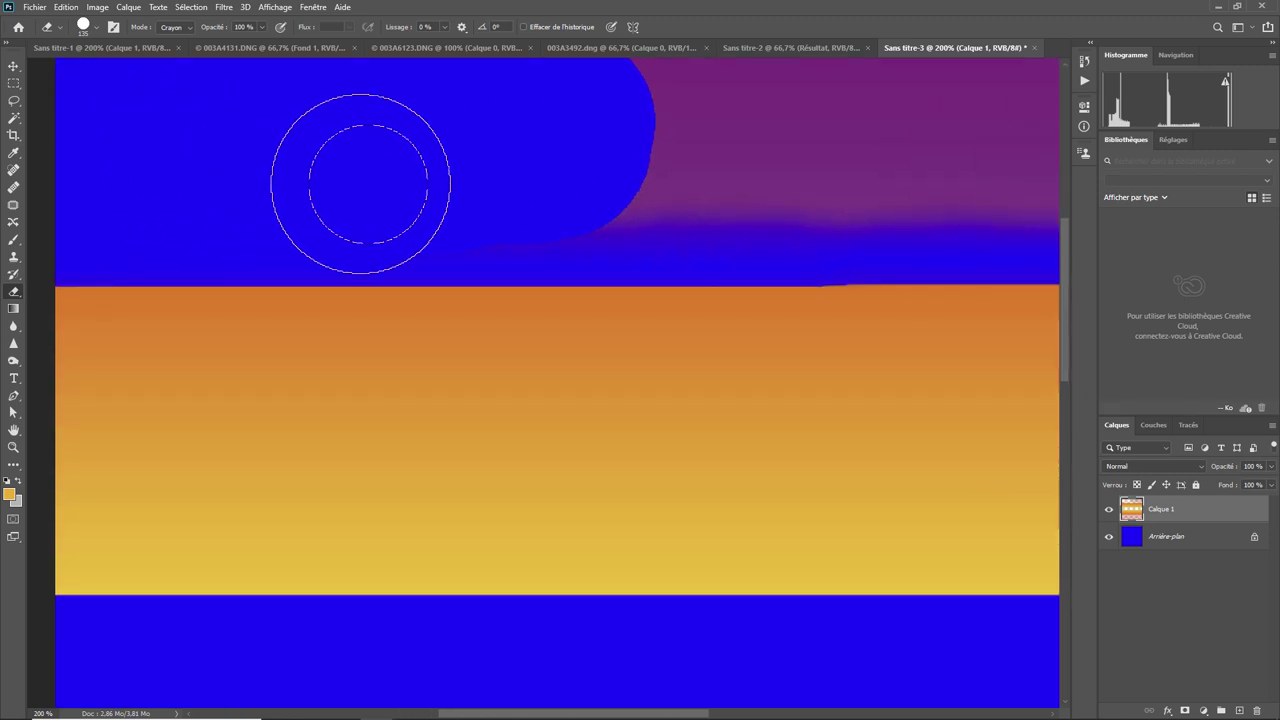
{"action": "mouse_move", "coordinate": [574, 180]}
{"action": "left_mouse_down"}
{"action": "mouse_move", "coordinate": [649, 184]}
{"action": "mouse_move", "coordinate": [654, 100]}
{"action": "left_mouse_up"}
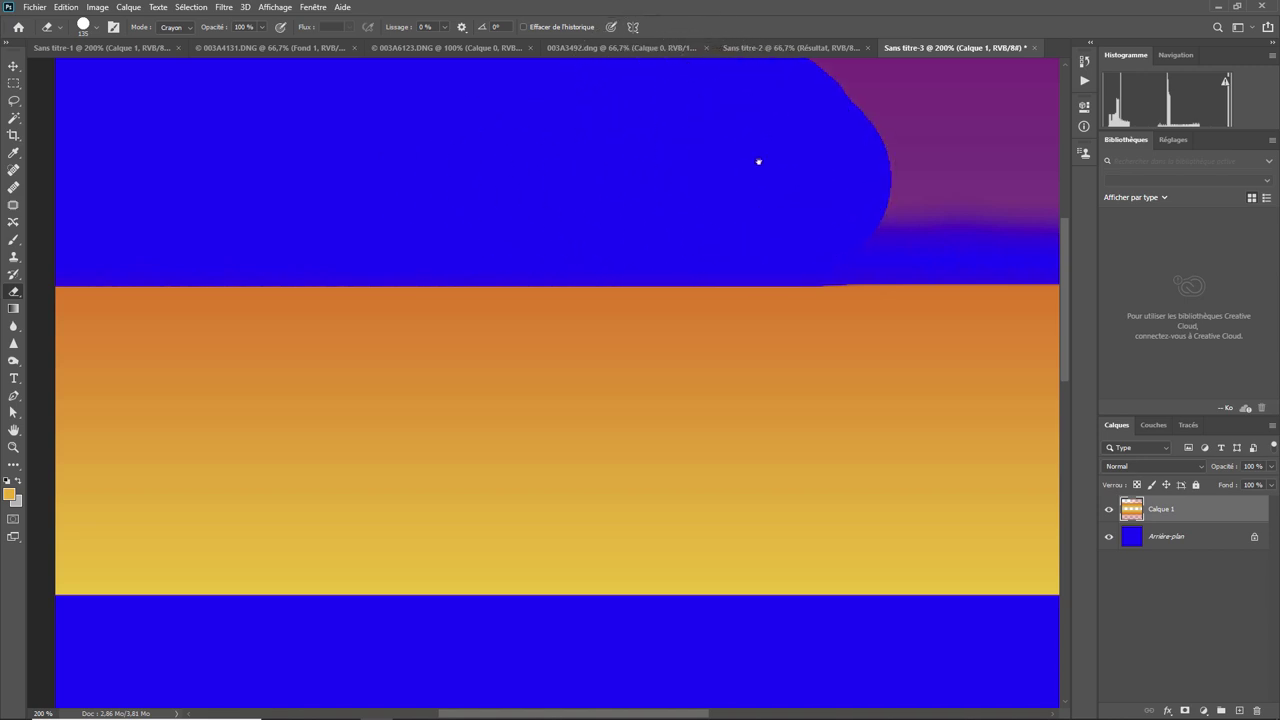
{"action": "mouse_move", "coordinate": [758, 162]}
{"action": "left_mouse_down"}
{"action": "mouse_move", "coordinate": [452, 231]}
{"action": "mouse_move", "coordinate": [943, 223]}
{"action": "mouse_move", "coordinate": [935, 155]}
{"action": "mouse_move", "coordinate": [303, 171]}
{"action": "left_mouse_up"}
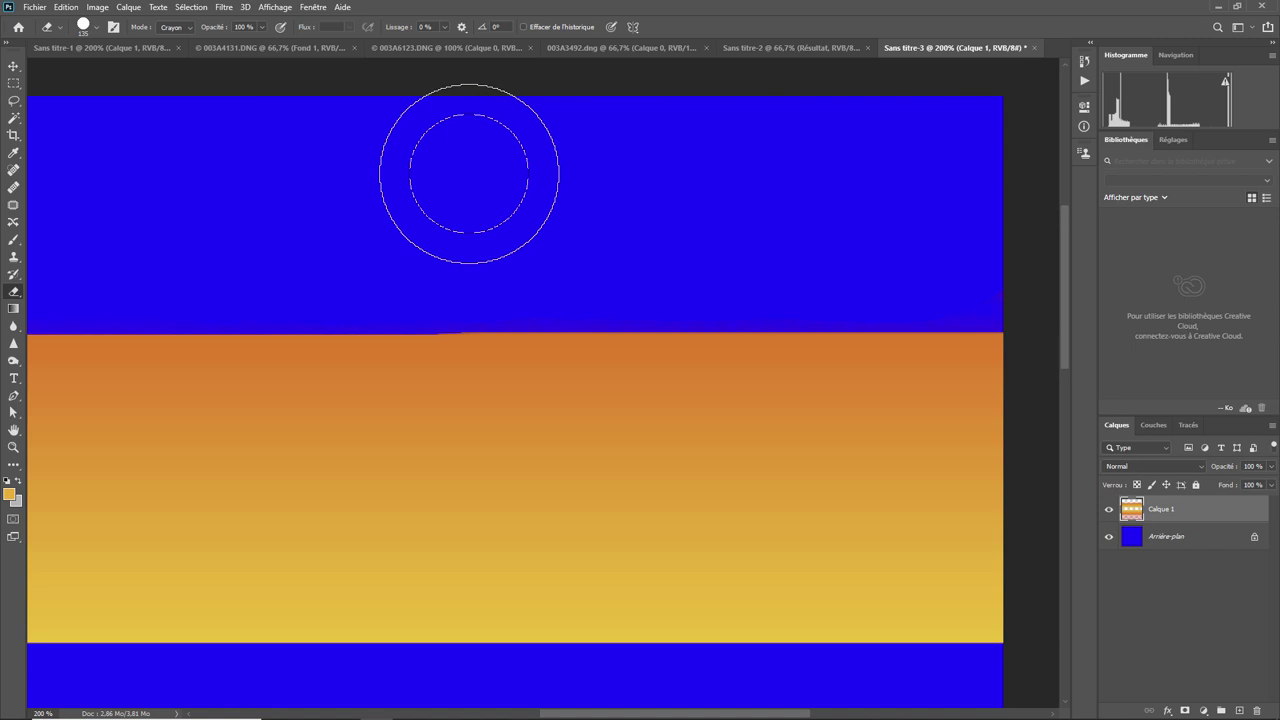
{"action": "key", "text": "ctrl+minus"}
{"action": "key", "text": "ctrl+minus"}
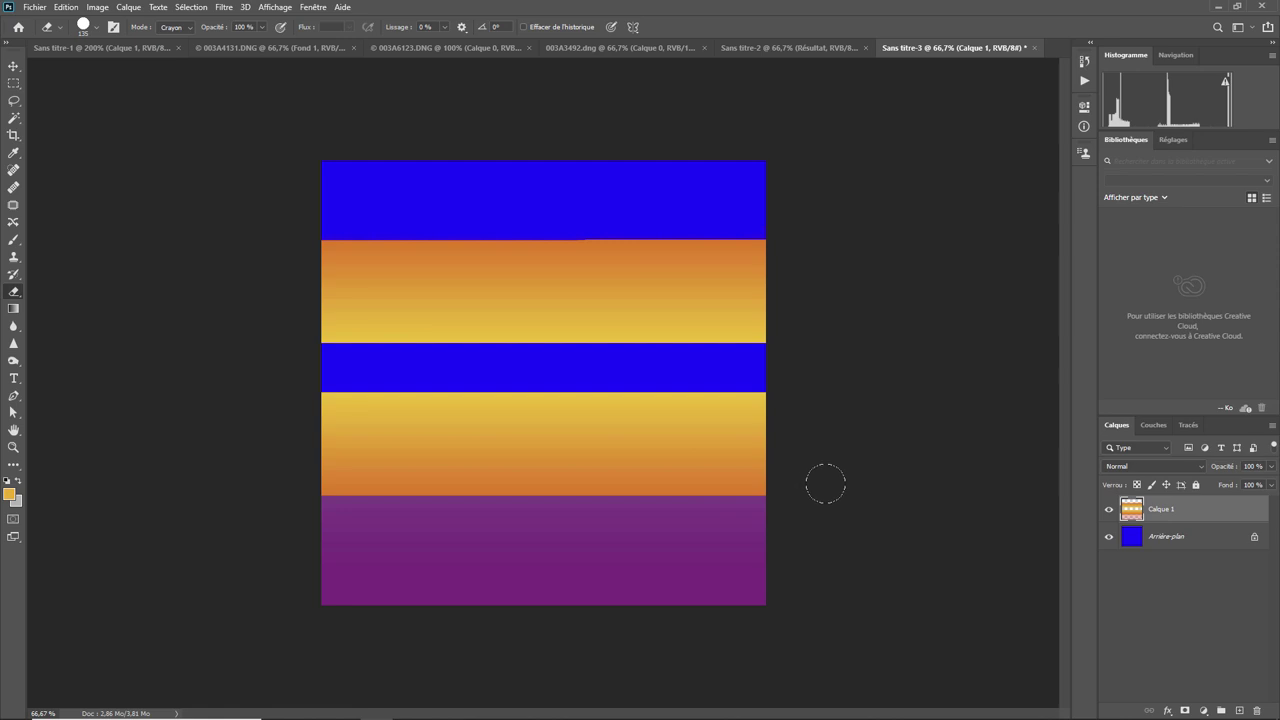
{"action": "right_click", "coordinate": [15, 294]}
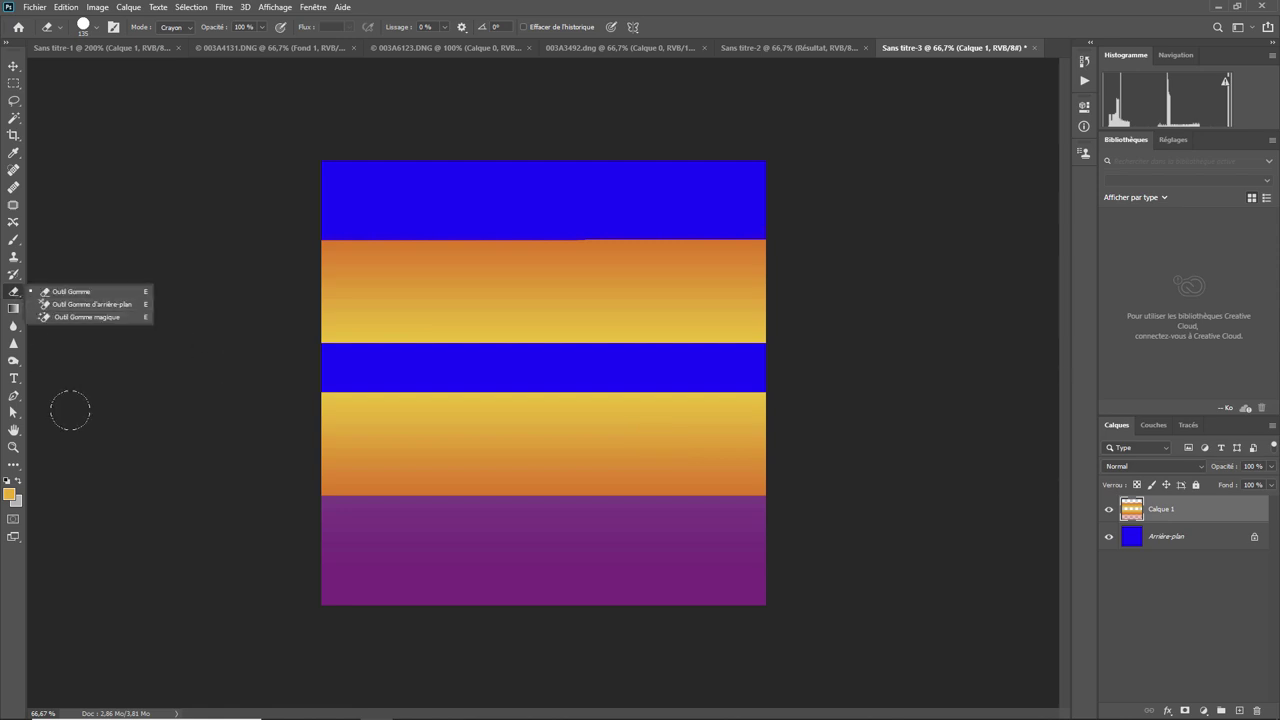